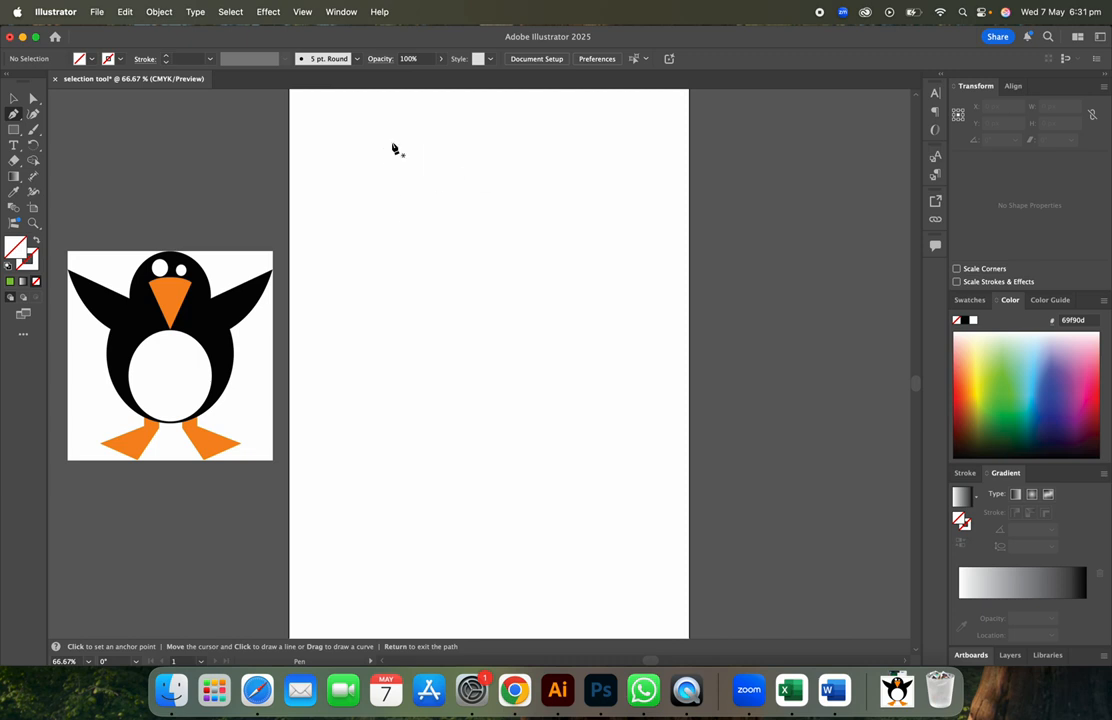
- Place the first pen anchor near the top-left of the blank artboard
click(403, 145)
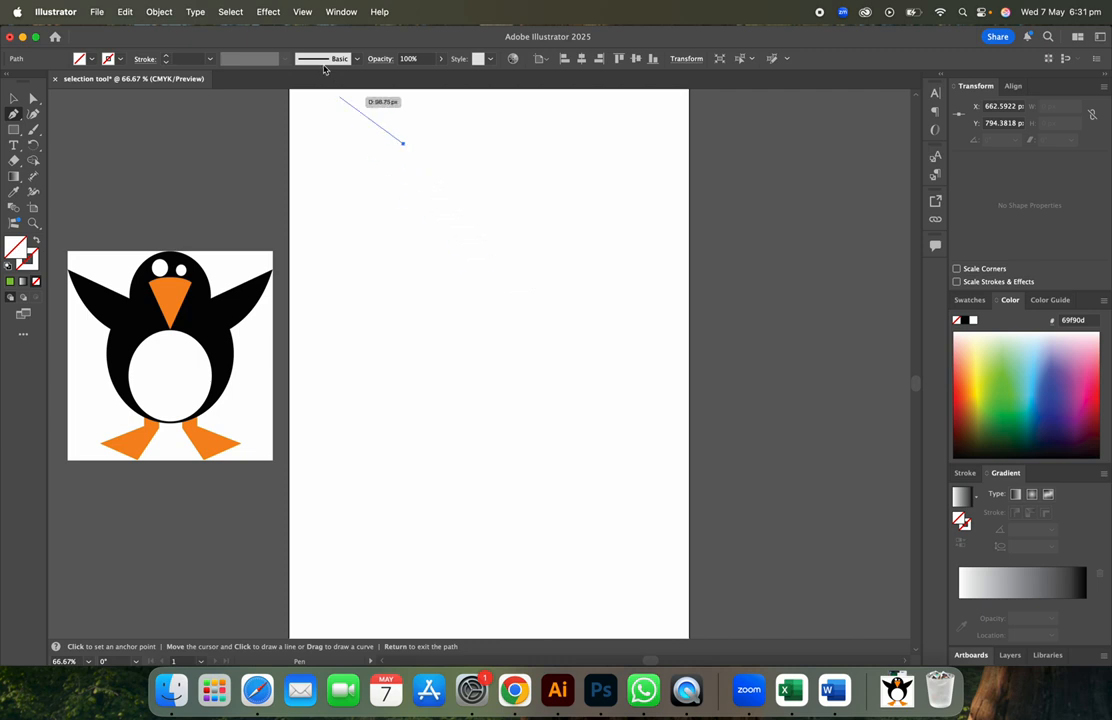
click(300, 12)
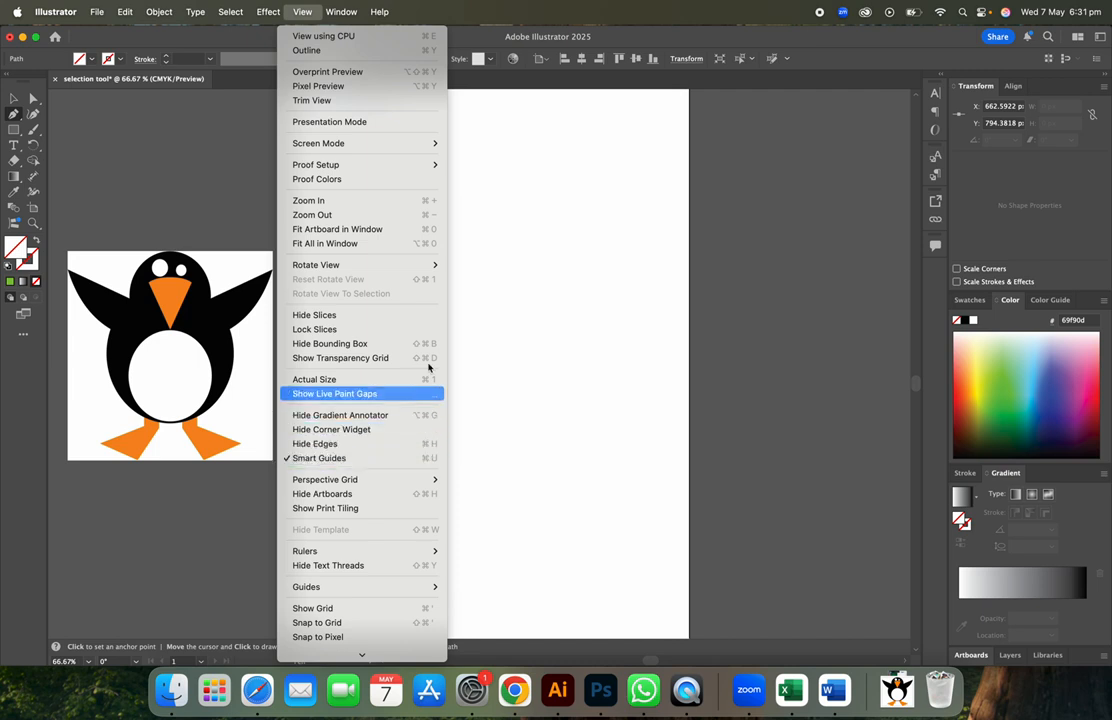
click(478, 278)
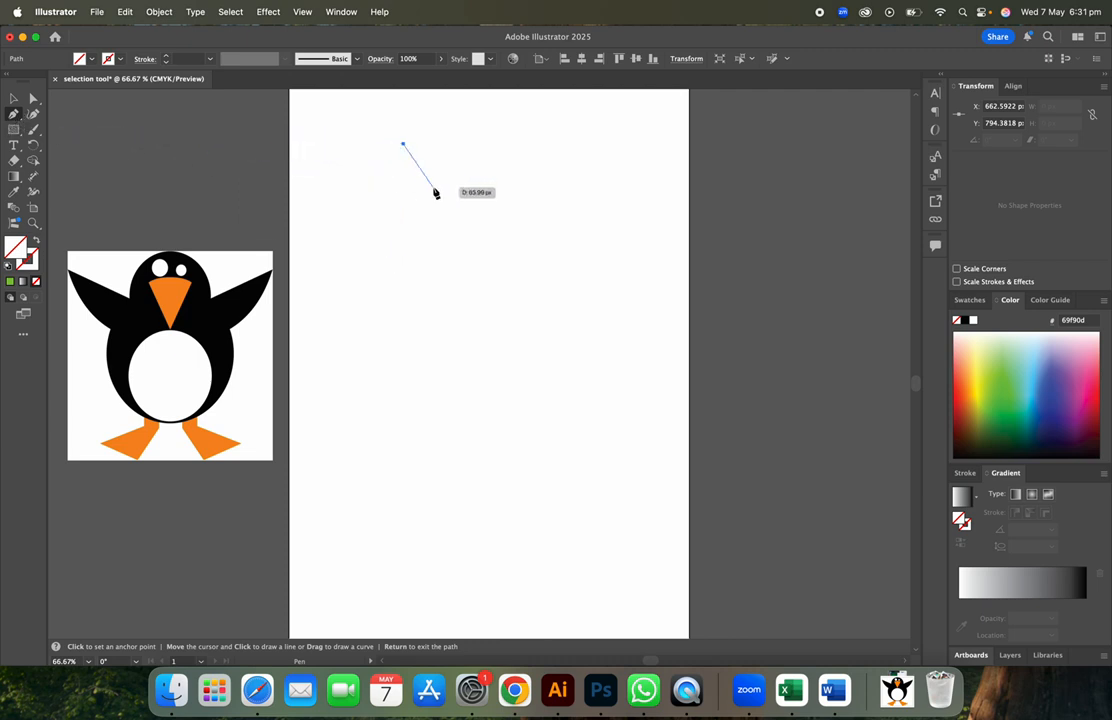
- Add a vertical segment, then draw a closed four-corner square near the artboard centre
click(408, 291)
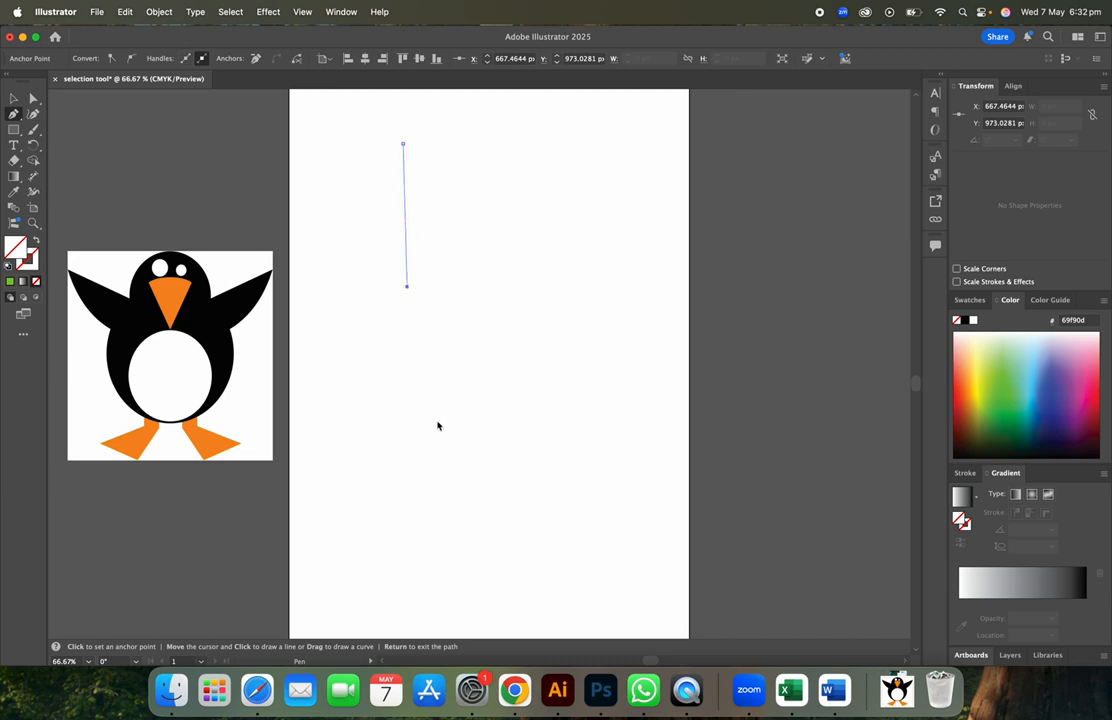
click(434, 352)
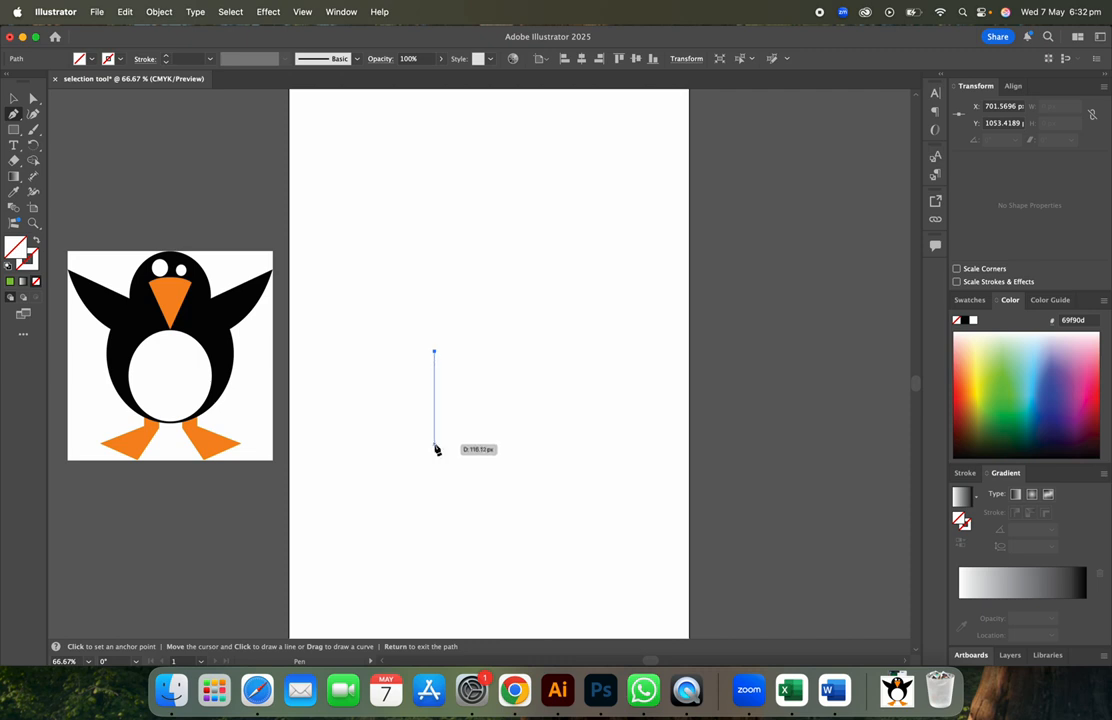
click(435, 445)
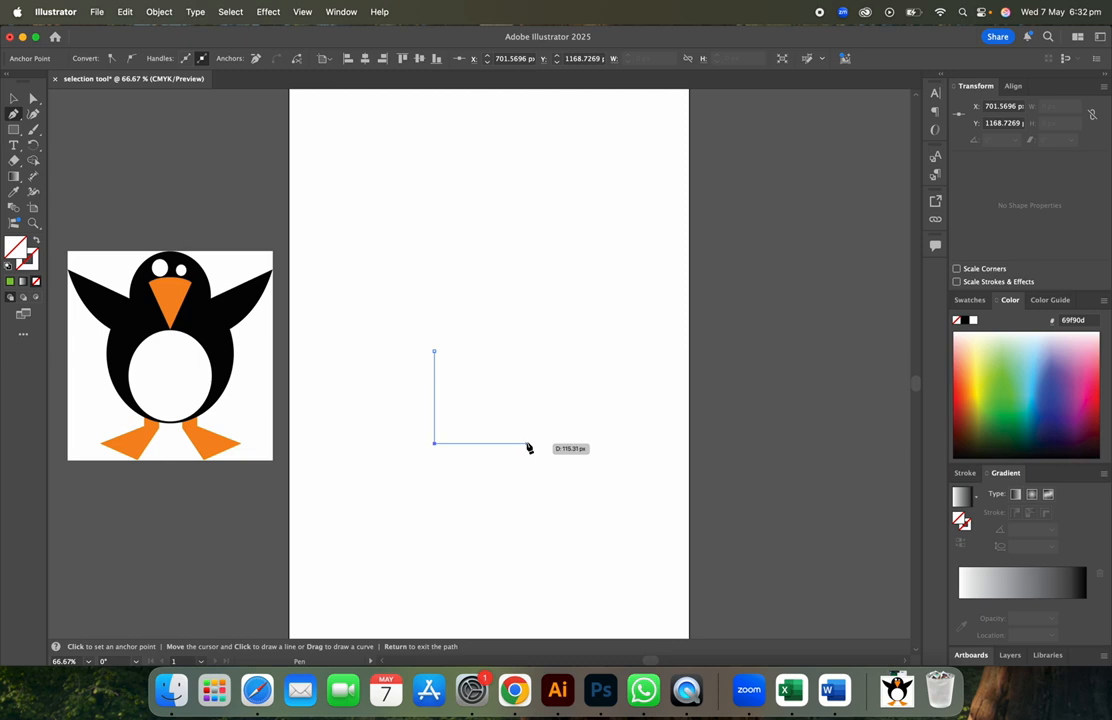
click(545, 443)
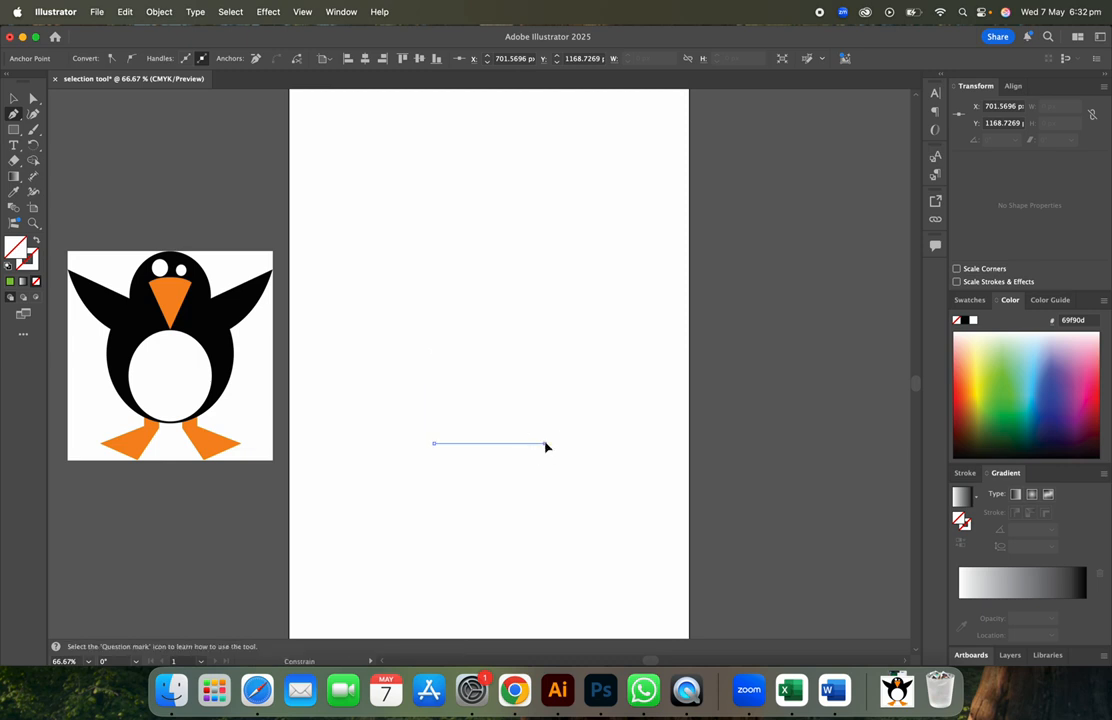
click(545, 349)
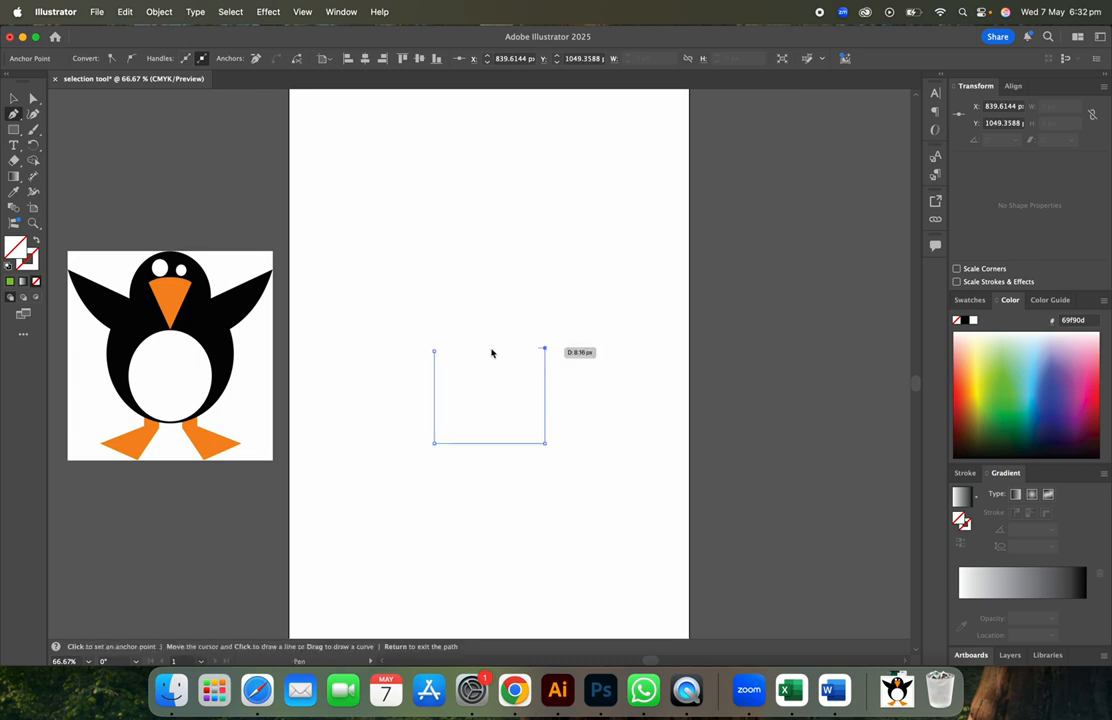
click(435, 349)
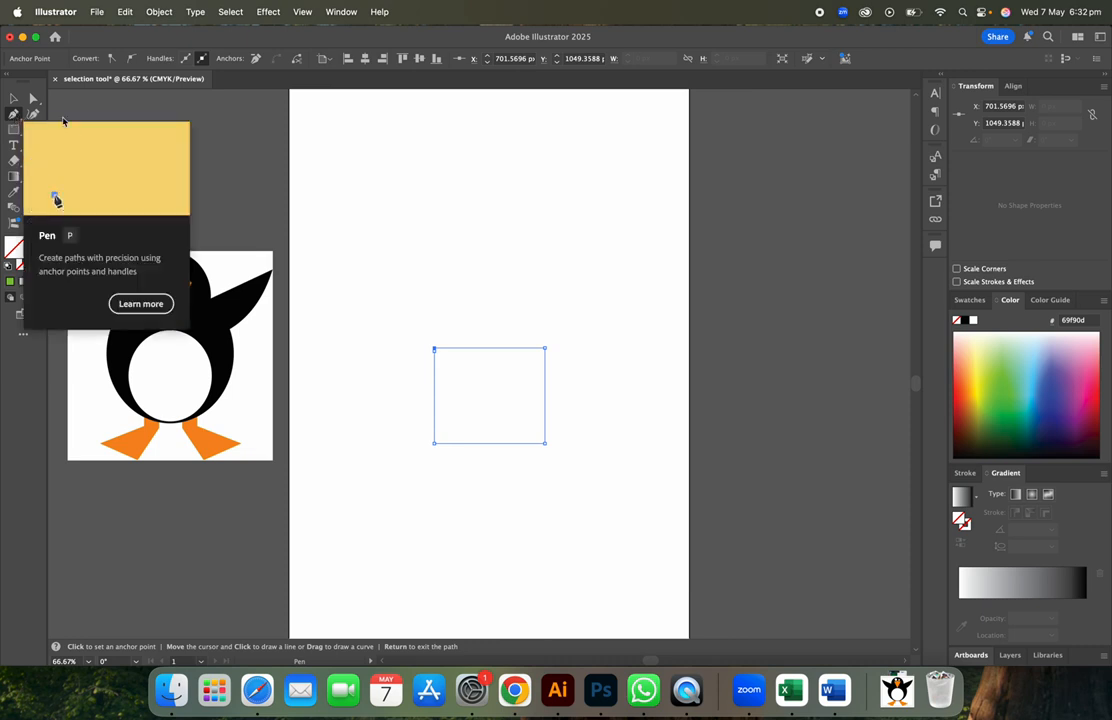
click(347, 164)
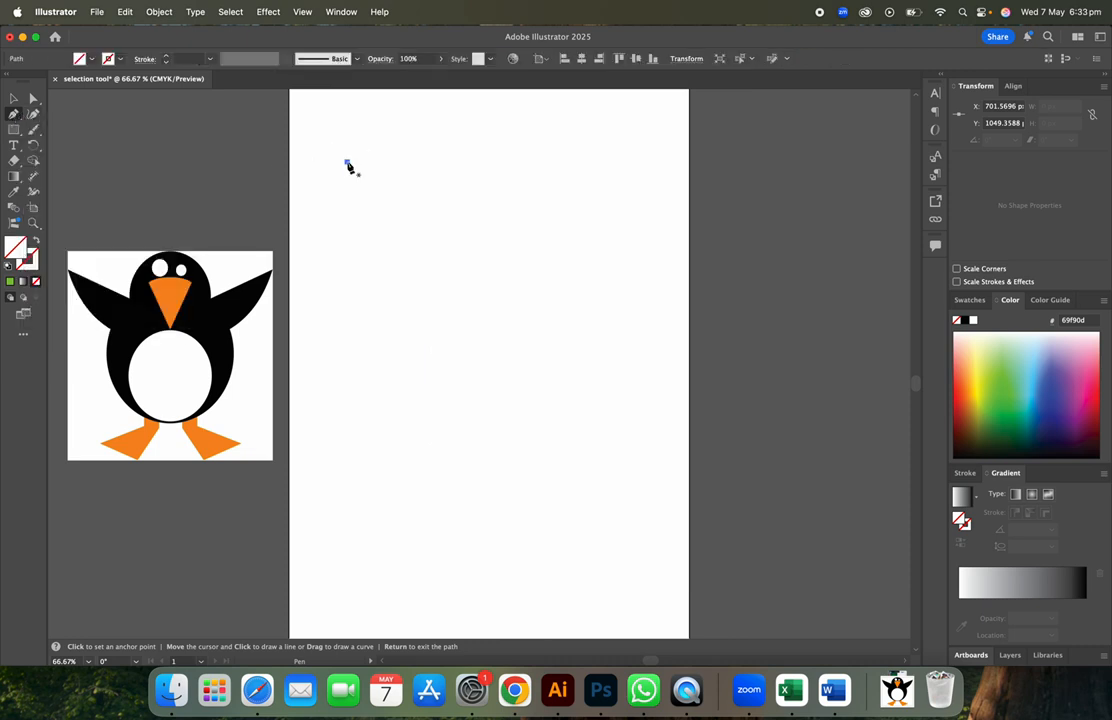
- Bend the path into an S-curve through three anchors down the left side, undoing stray anchors
click(348, 289)
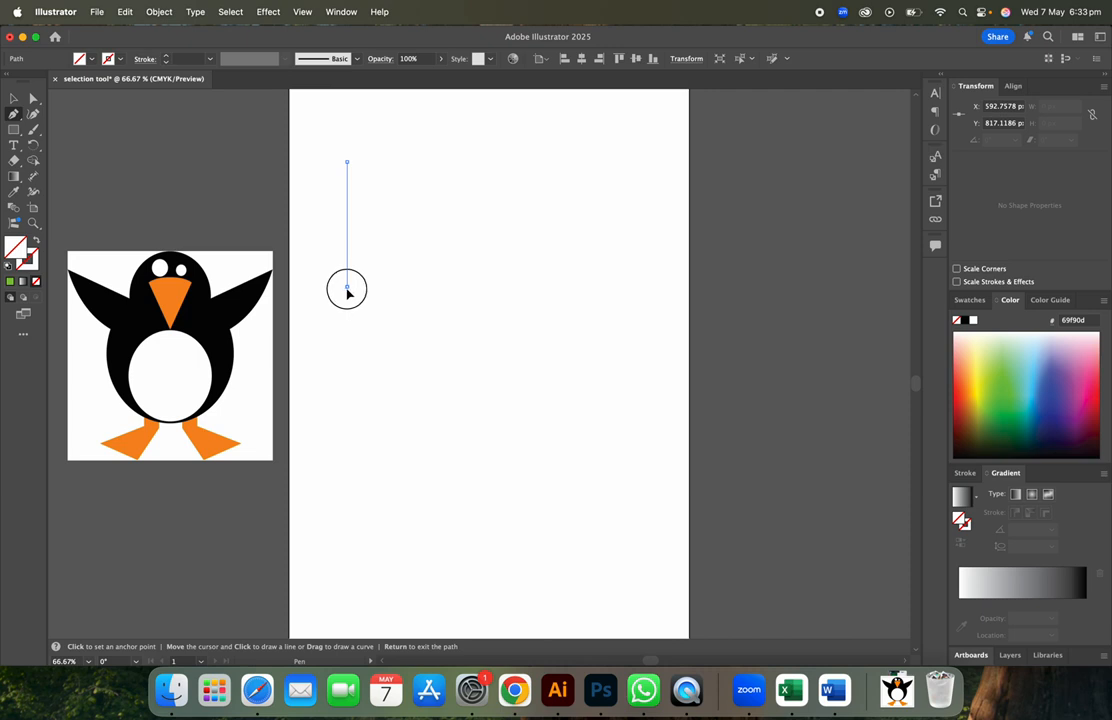
drag(347, 289, 392, 359)
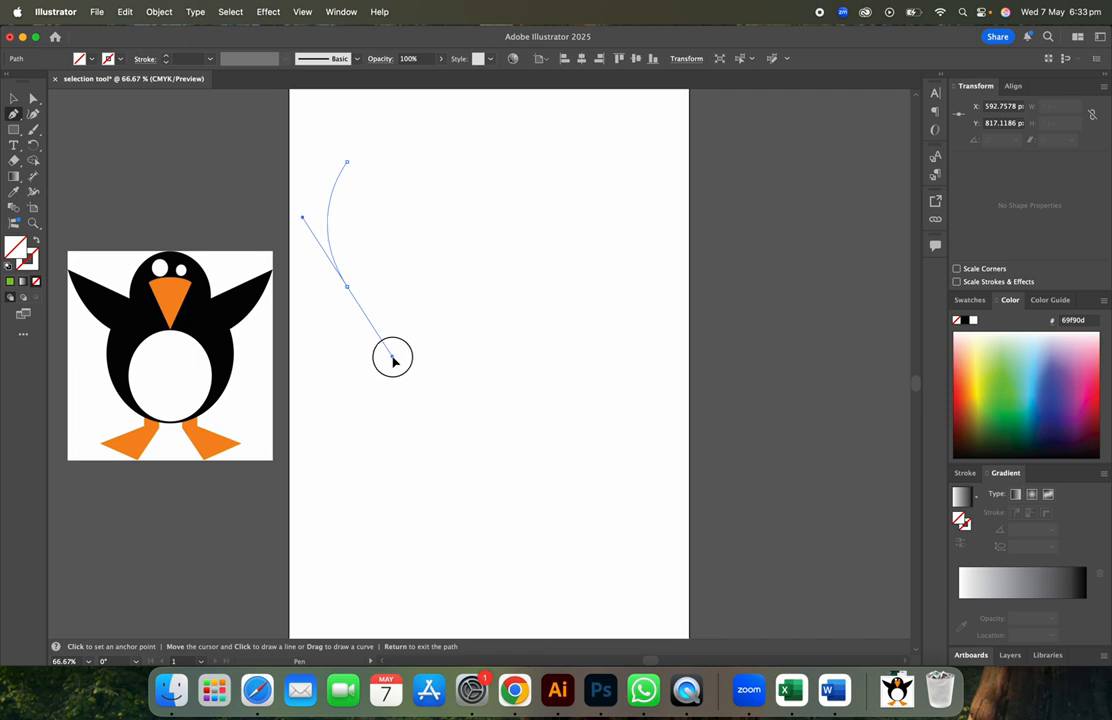
drag(392, 359, 388, 356)
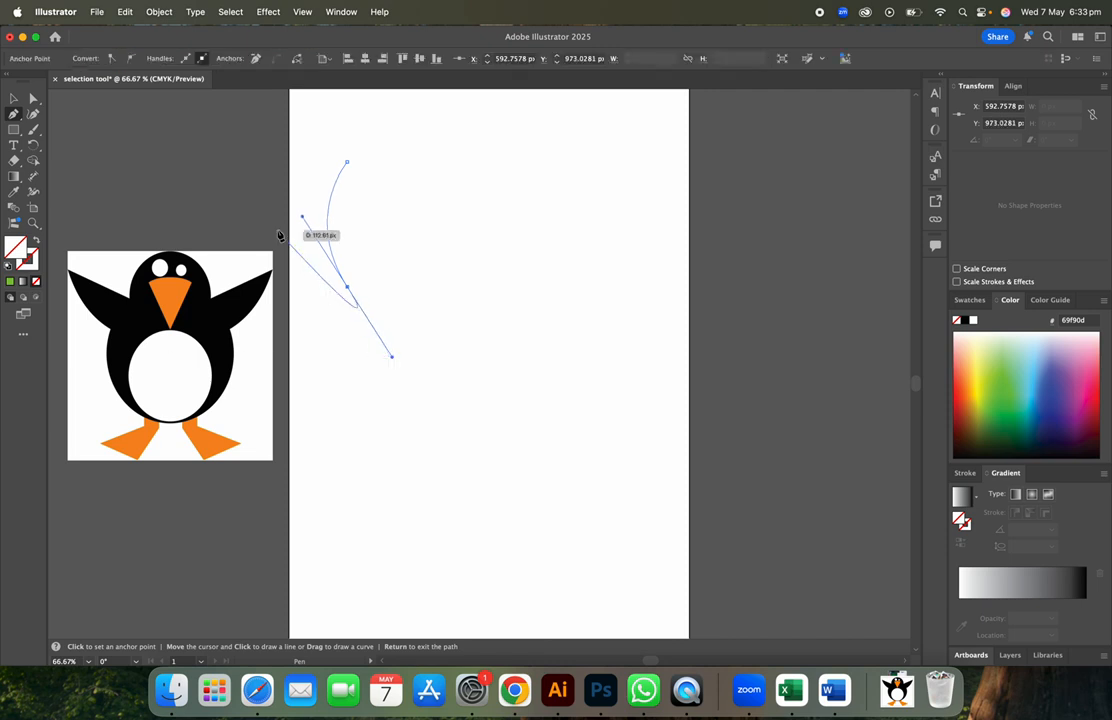
key(super+z)
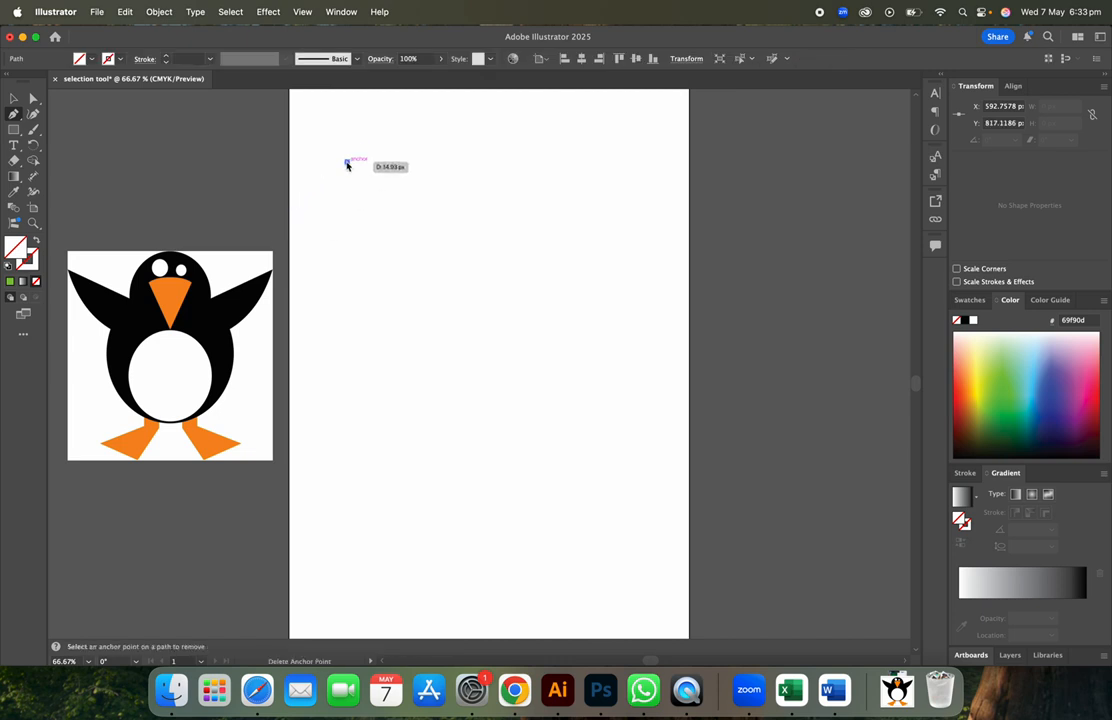
click(353, 316)
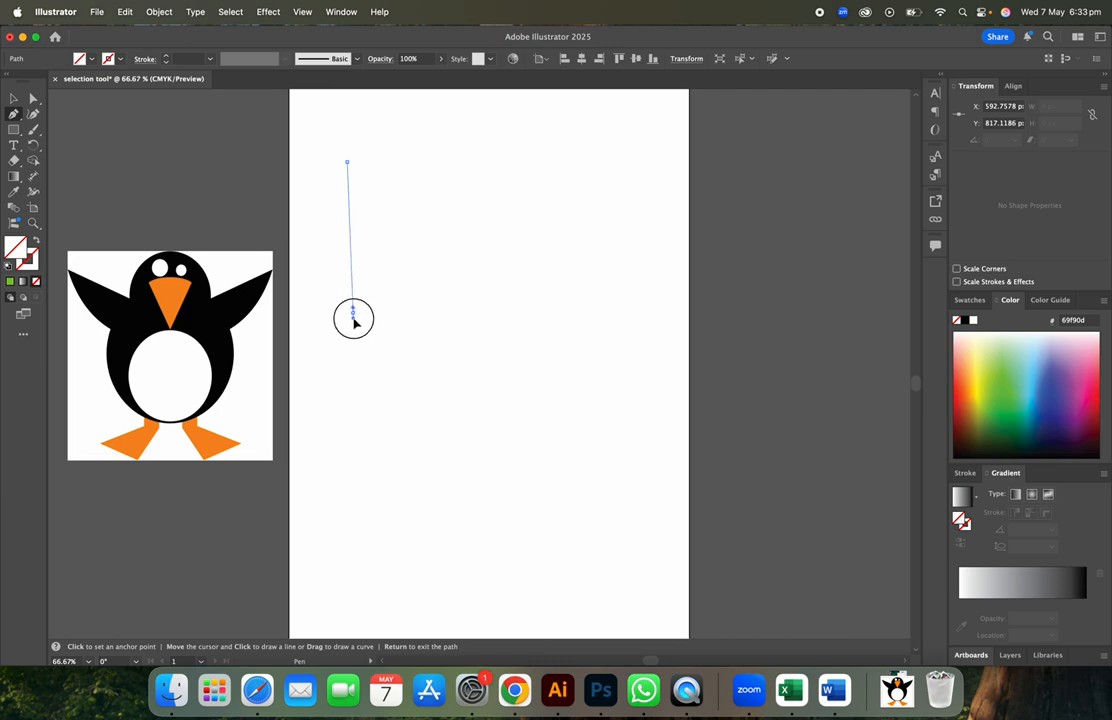
drag(355, 318, 411, 374)
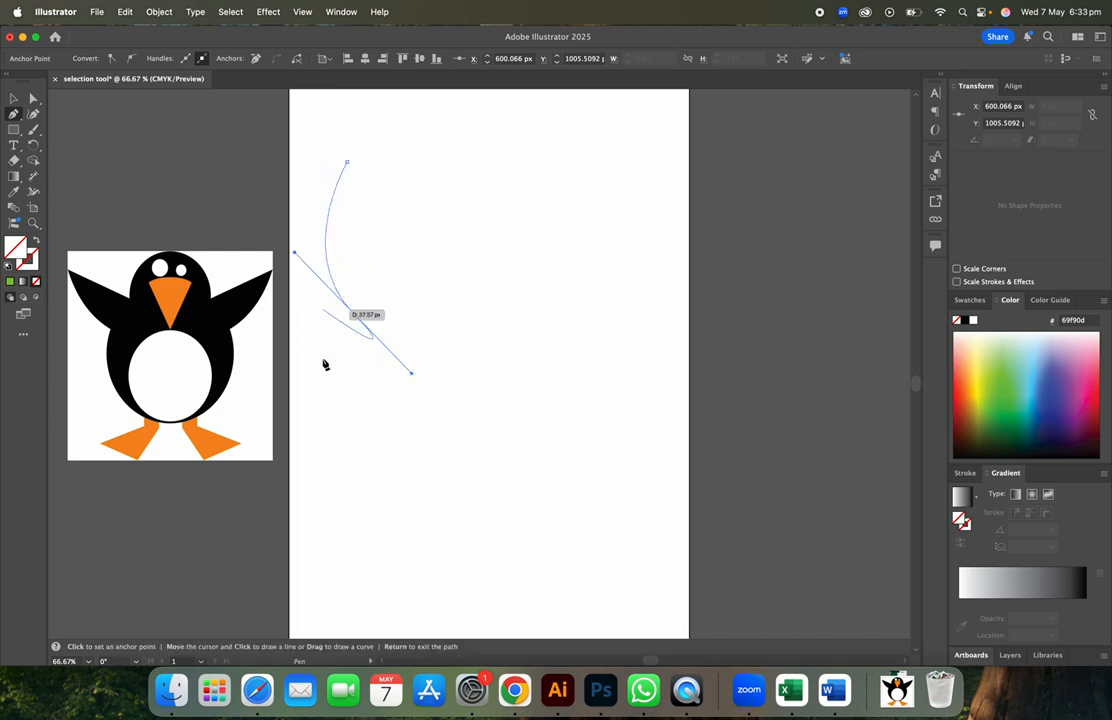
click(332, 467)
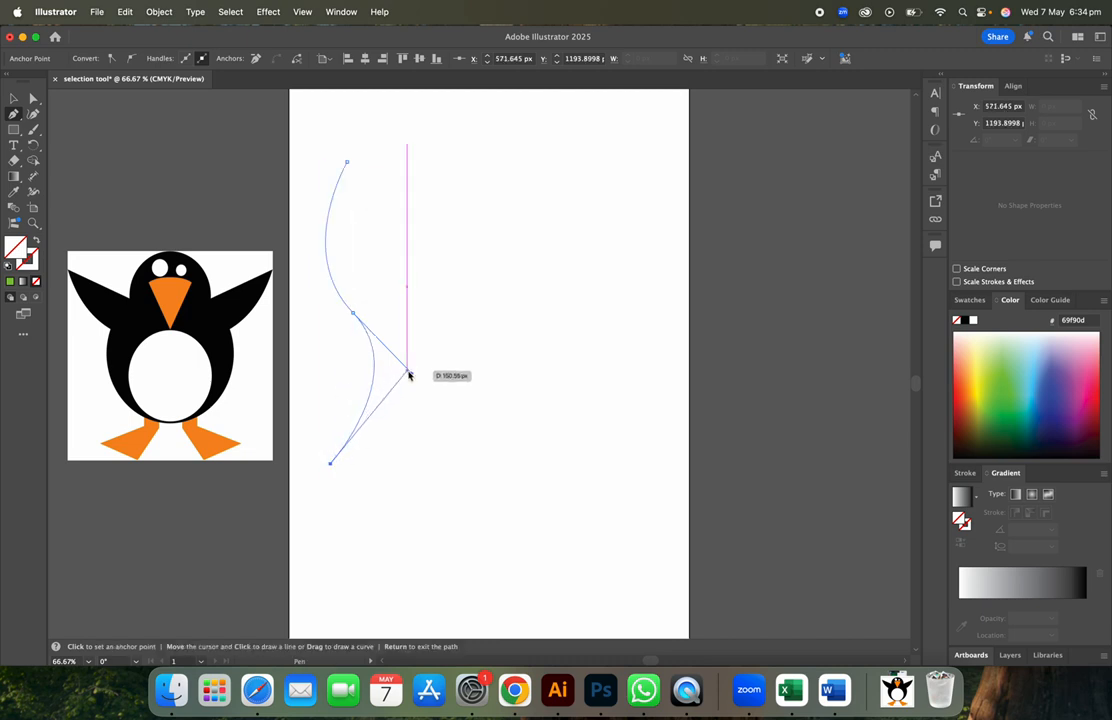
drag(411, 376, 419, 360)
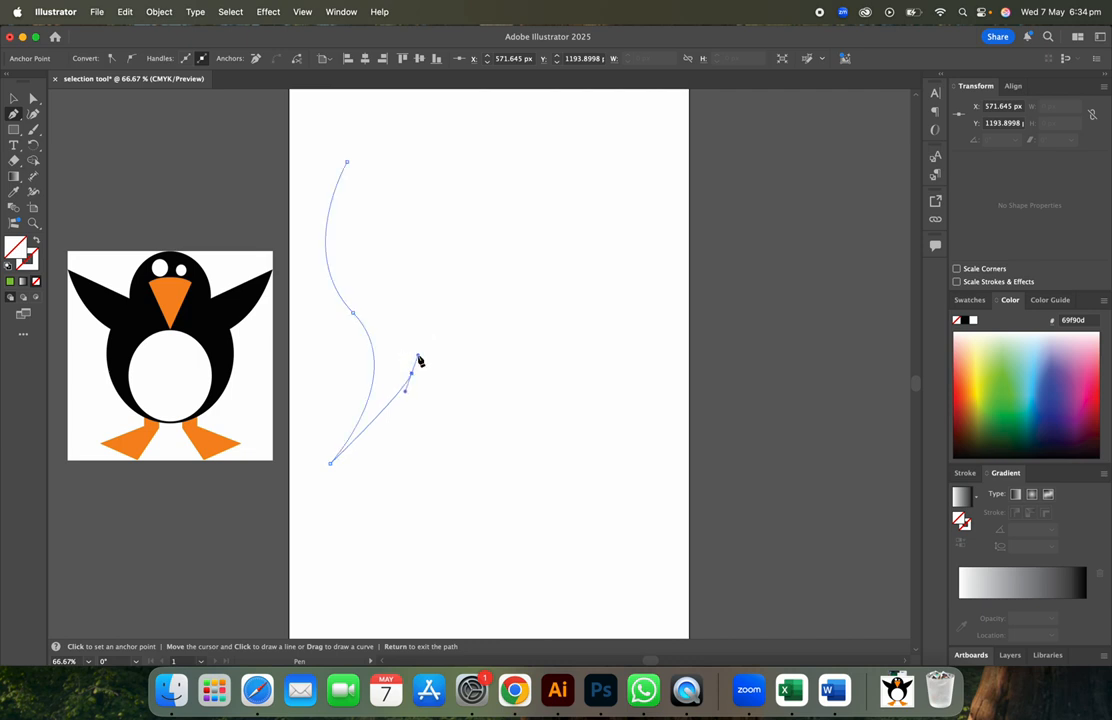
key(super+z)
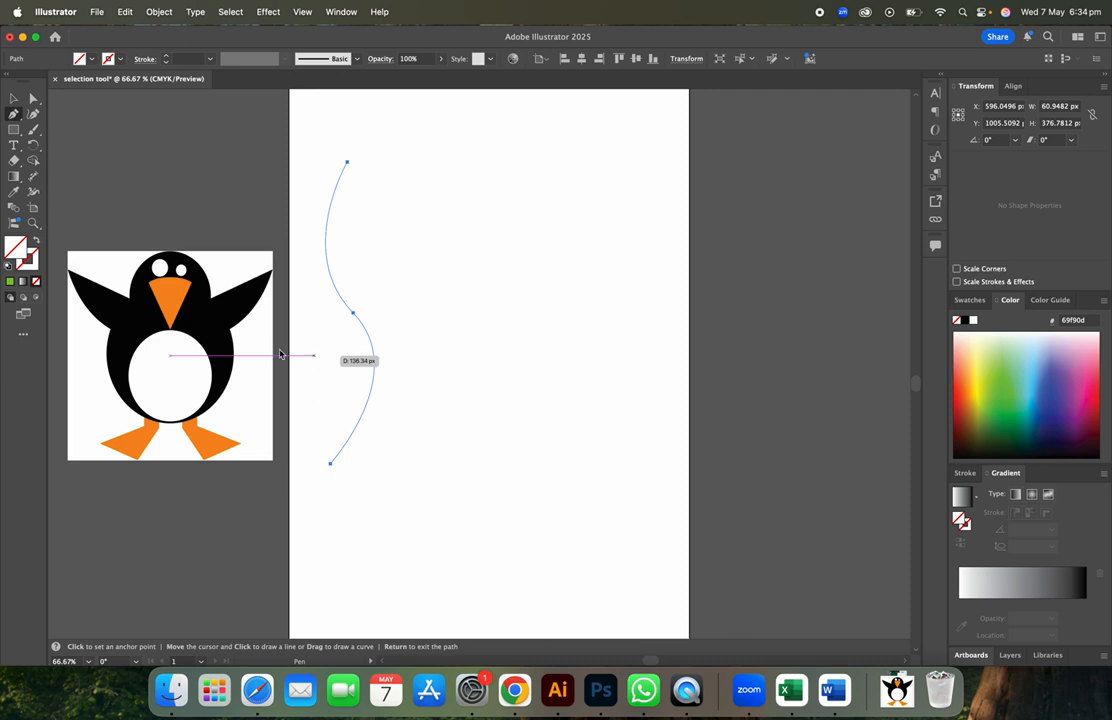
click(35, 266)
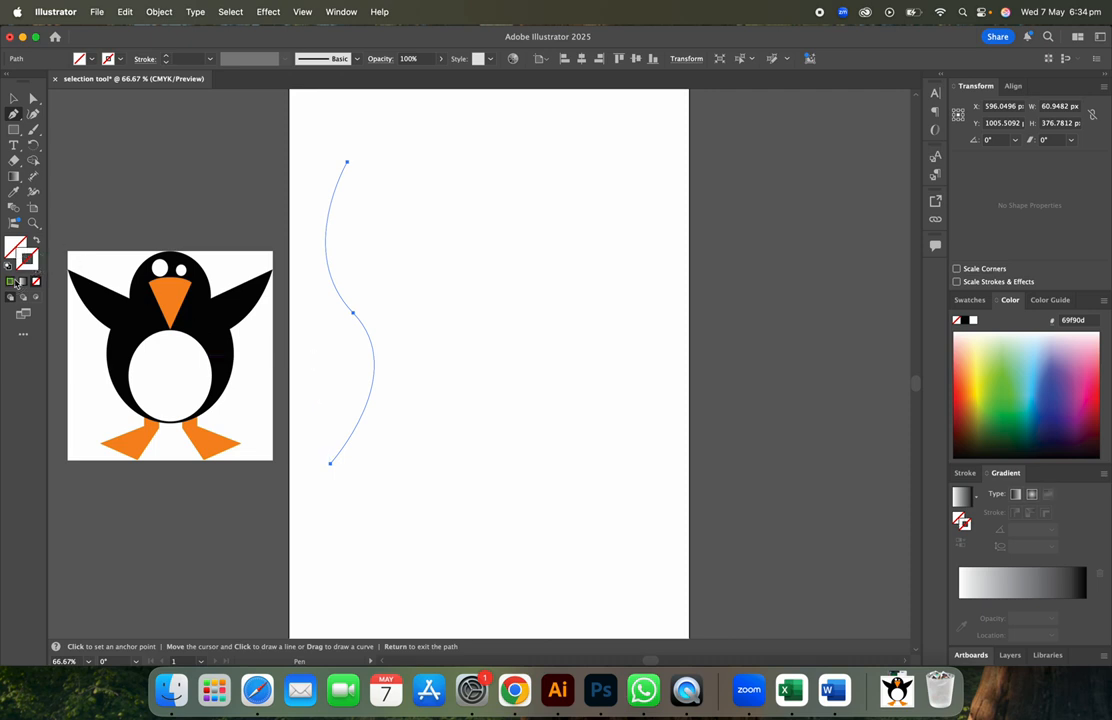
- Give the S-curve a green stroke and deselect it
click(12, 282)
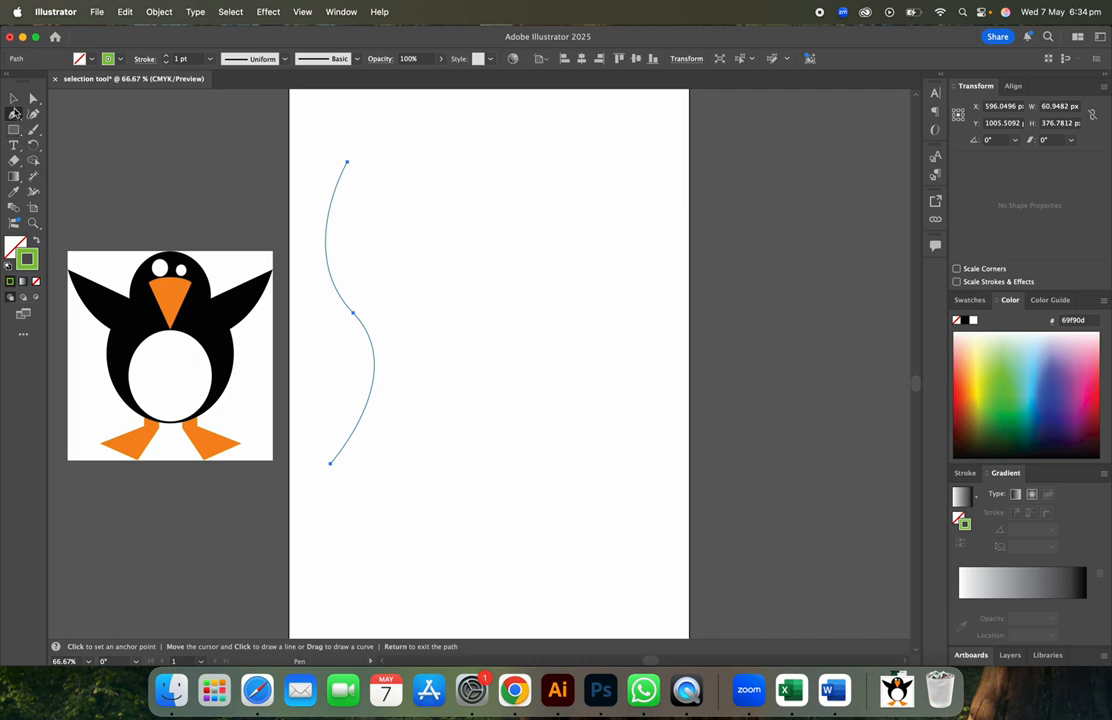
click(13, 98)
click(449, 235)
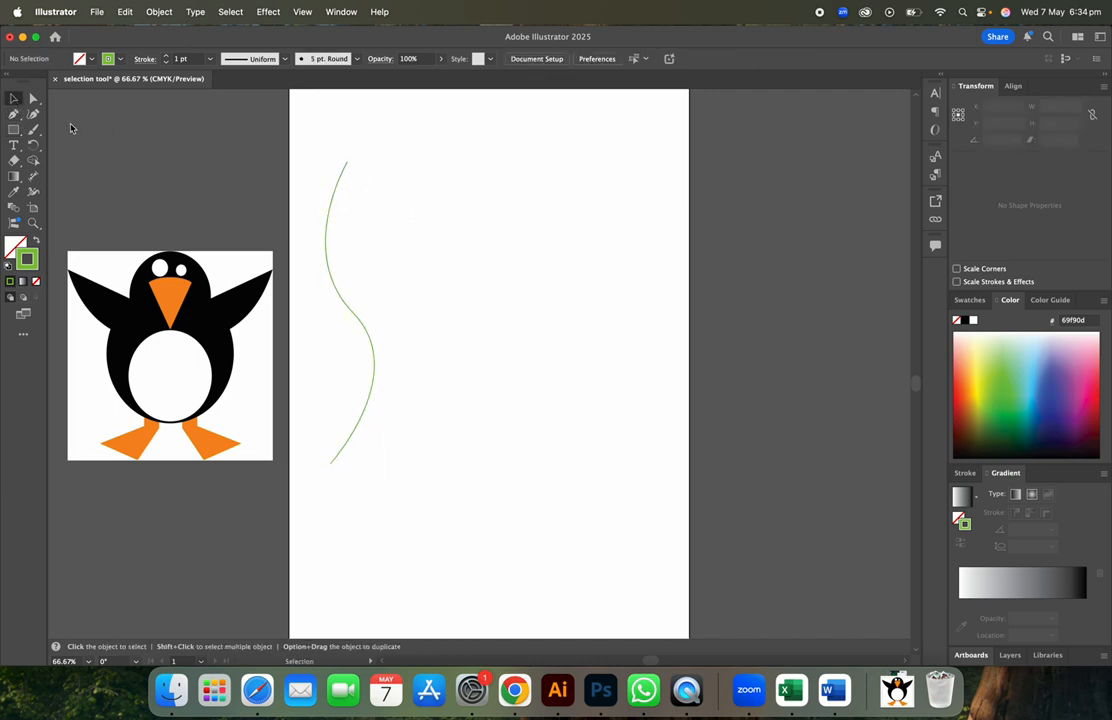
- Draw a rounded open path right of the green curve with curved and straight segments
click(15, 115)
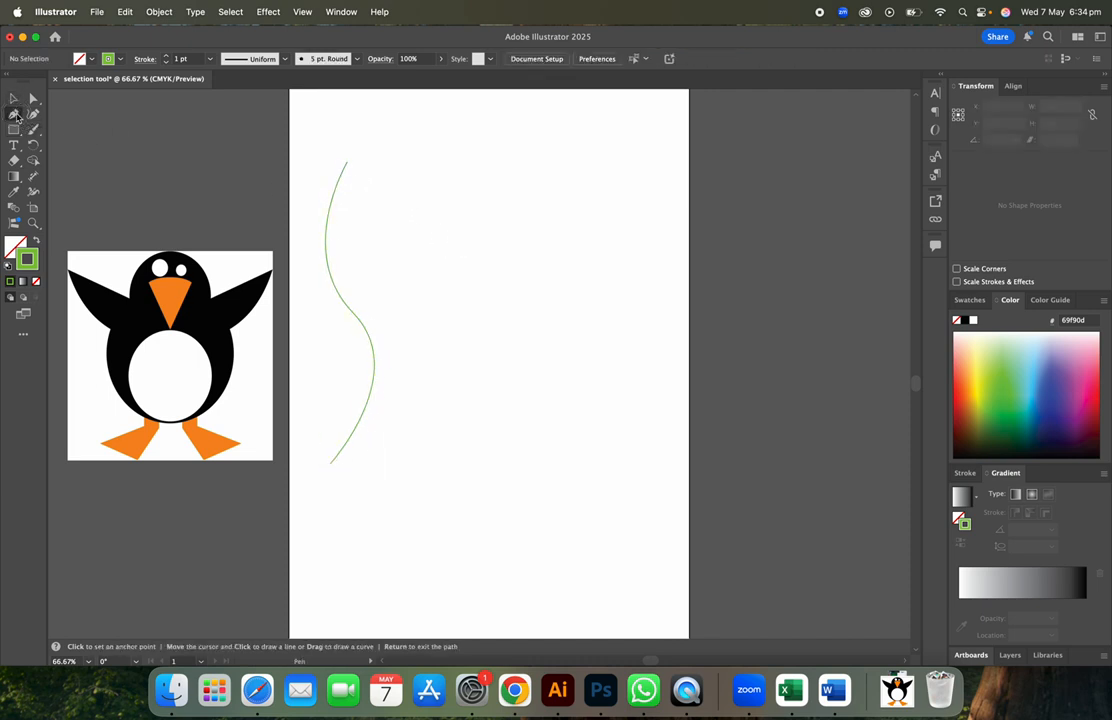
click(430, 180)
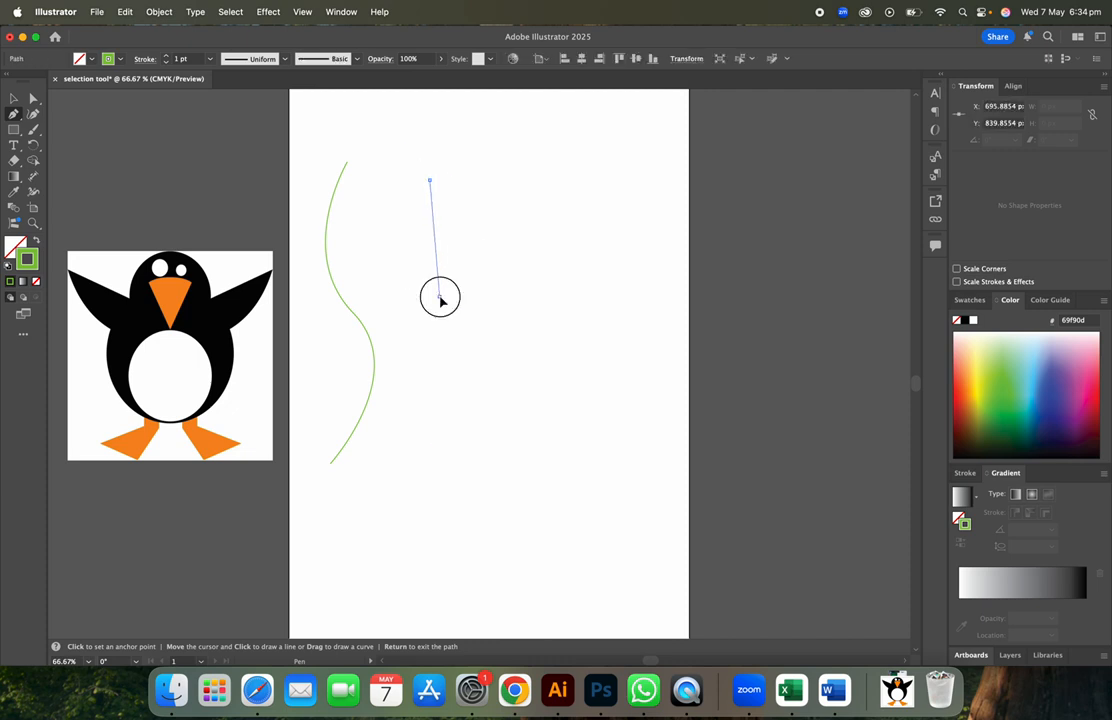
drag(440, 297, 507, 362)
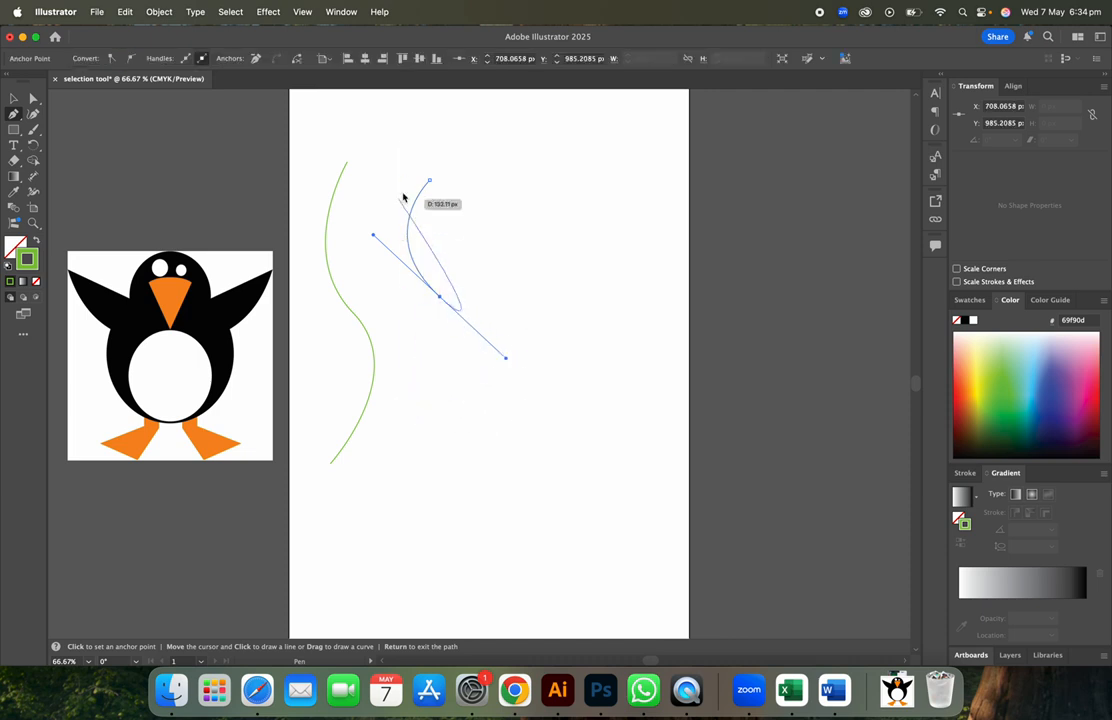
click(440, 297)
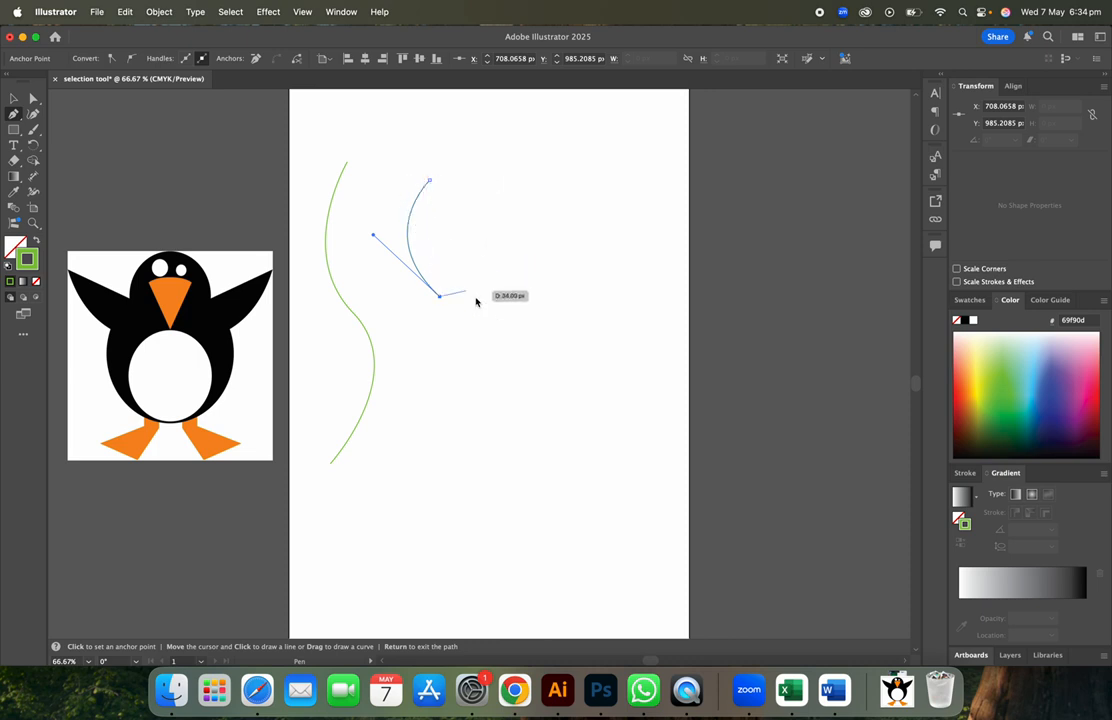
click(526, 297)
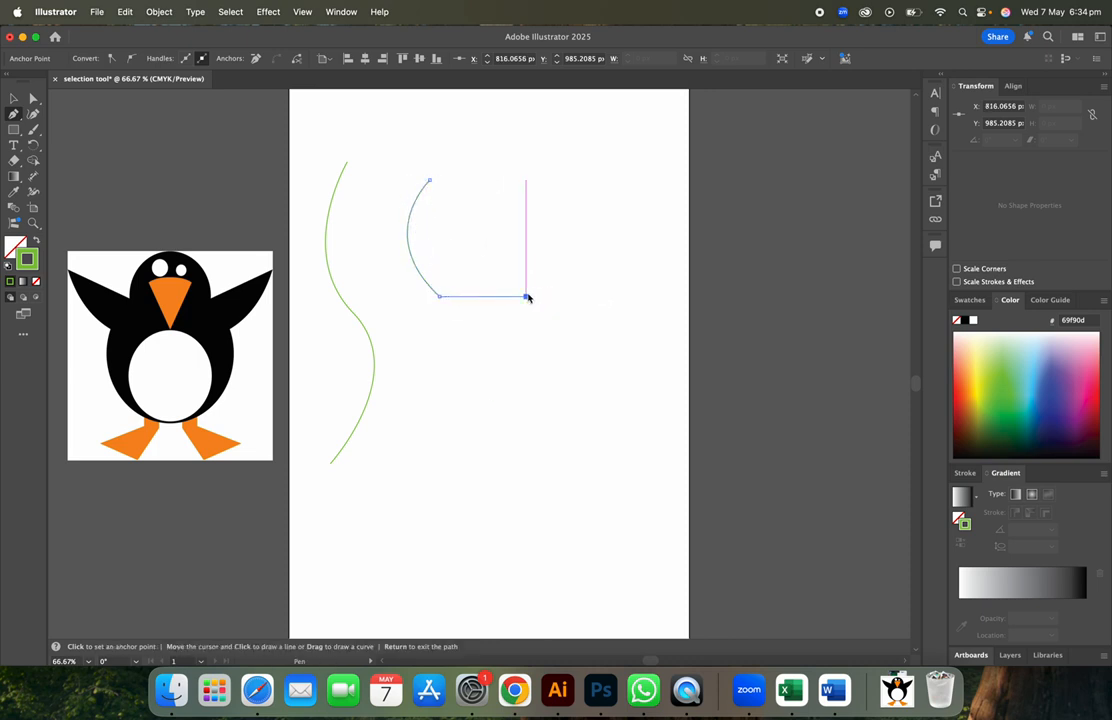
click(527, 177)
drag(527, 177, 476, 125)
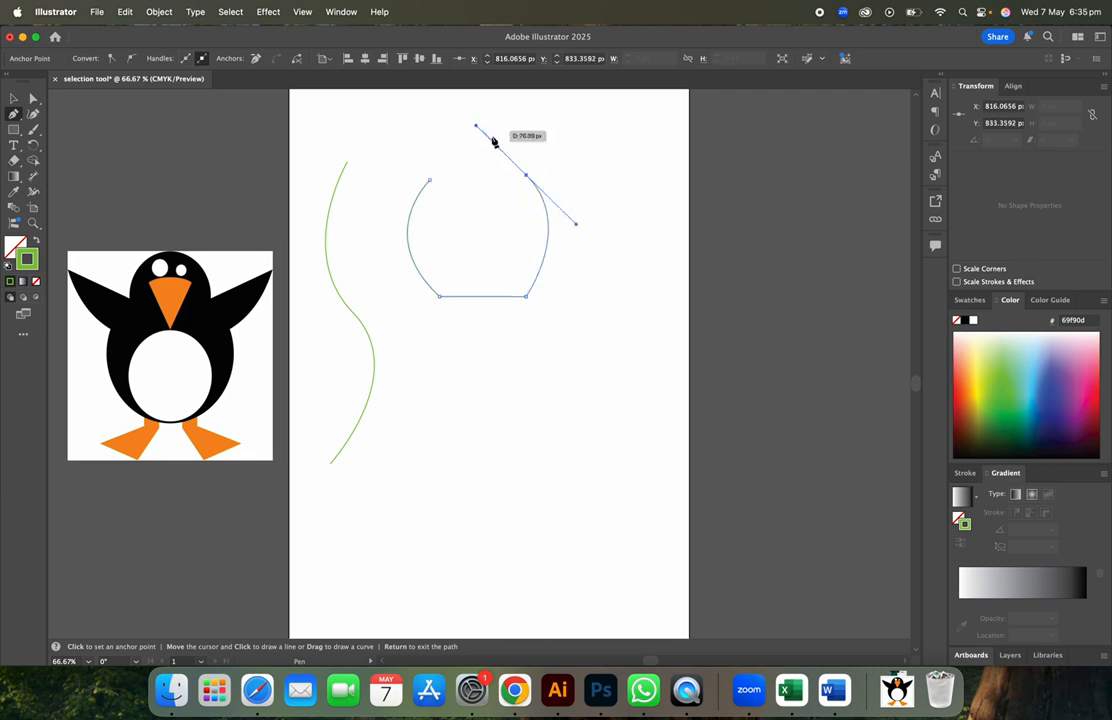
click(525, 177)
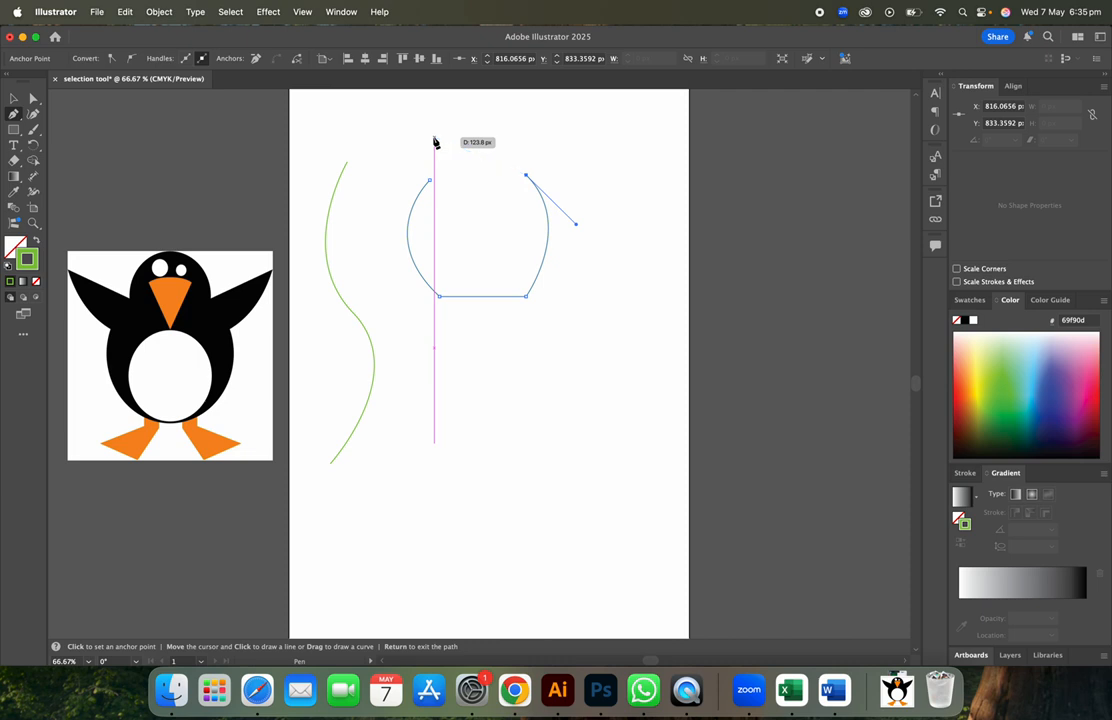
- Deselect the finished path and marquee-select all the practice paths
click(13, 100)
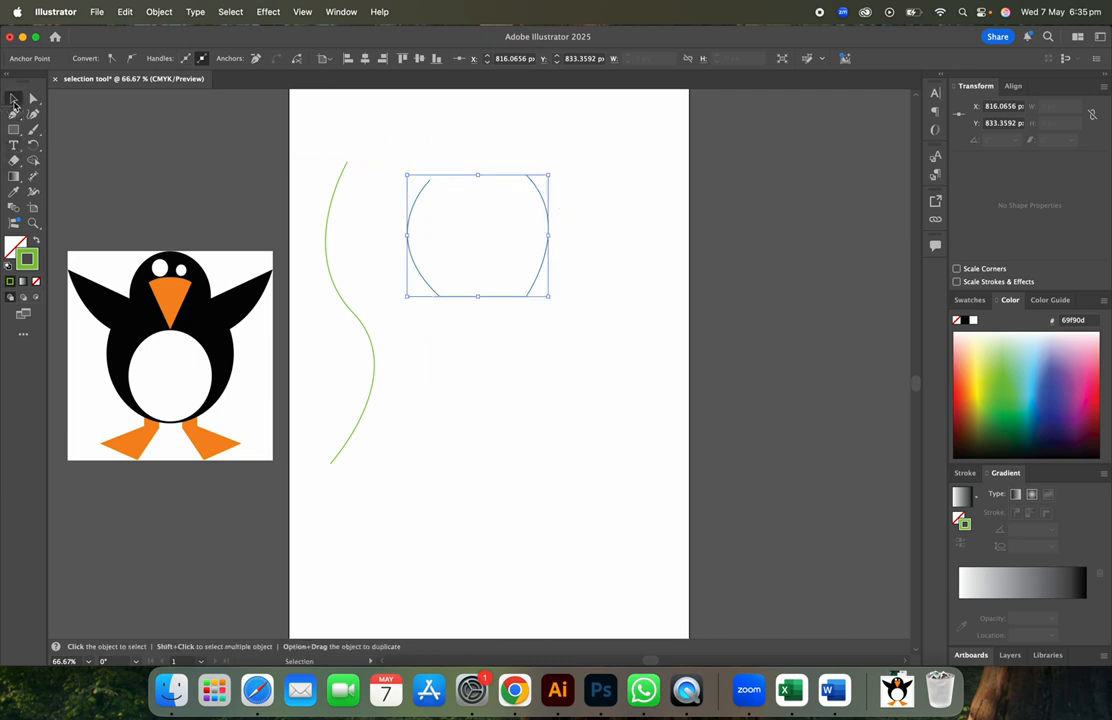
click(573, 430)
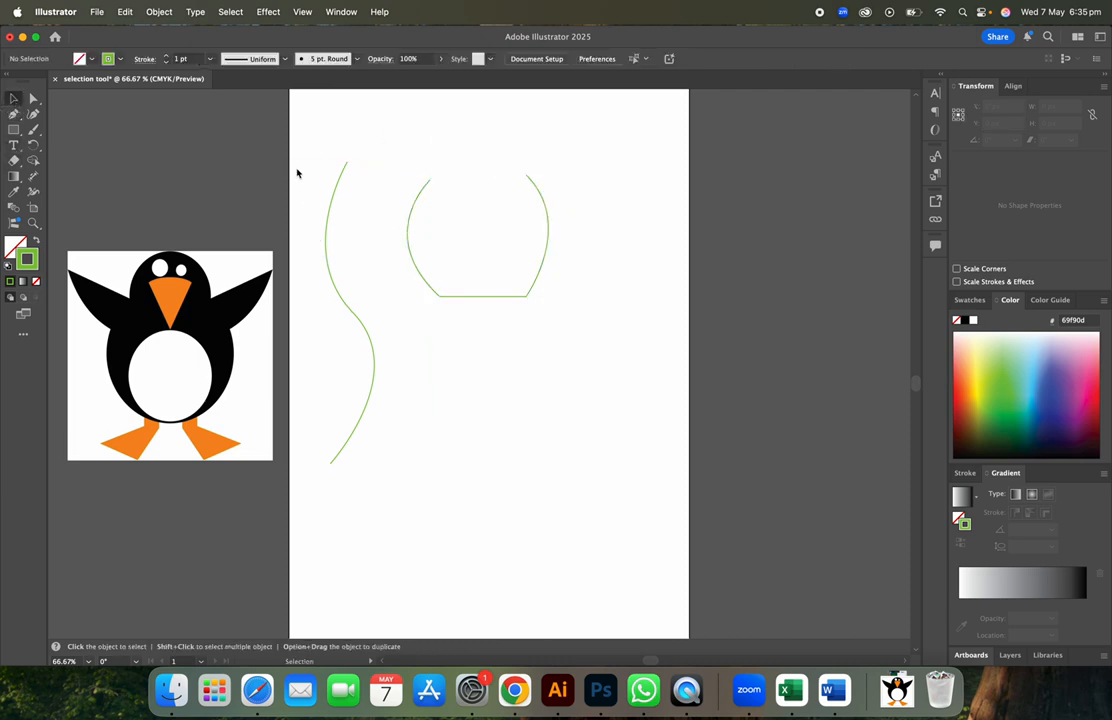
drag(294, 150, 601, 576)
- Delete the practice paths, then move the penguin image onto the artboard and enlarge it
key(Delete)
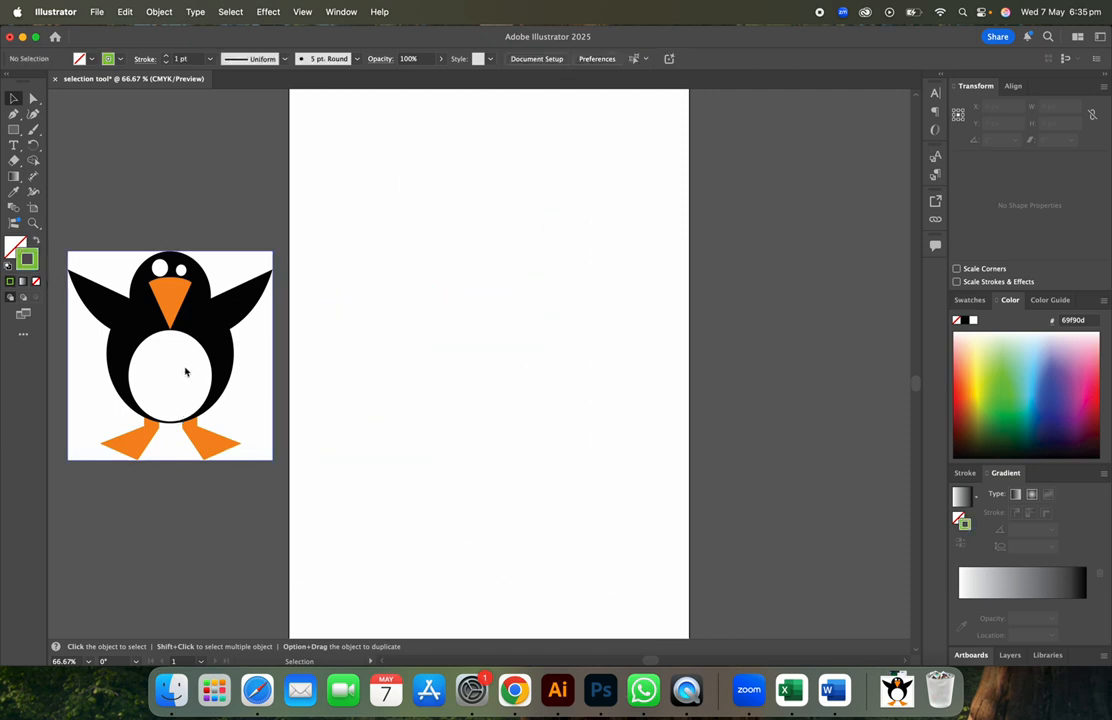
drag(185, 372, 440, 332)
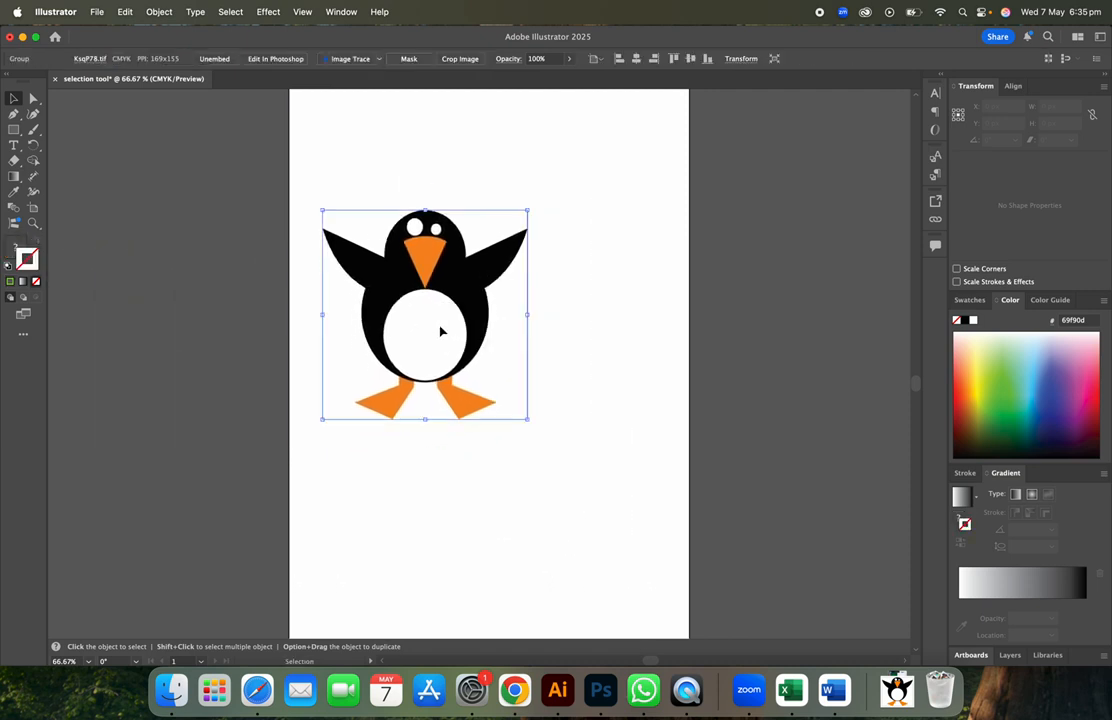
click(524, 418)
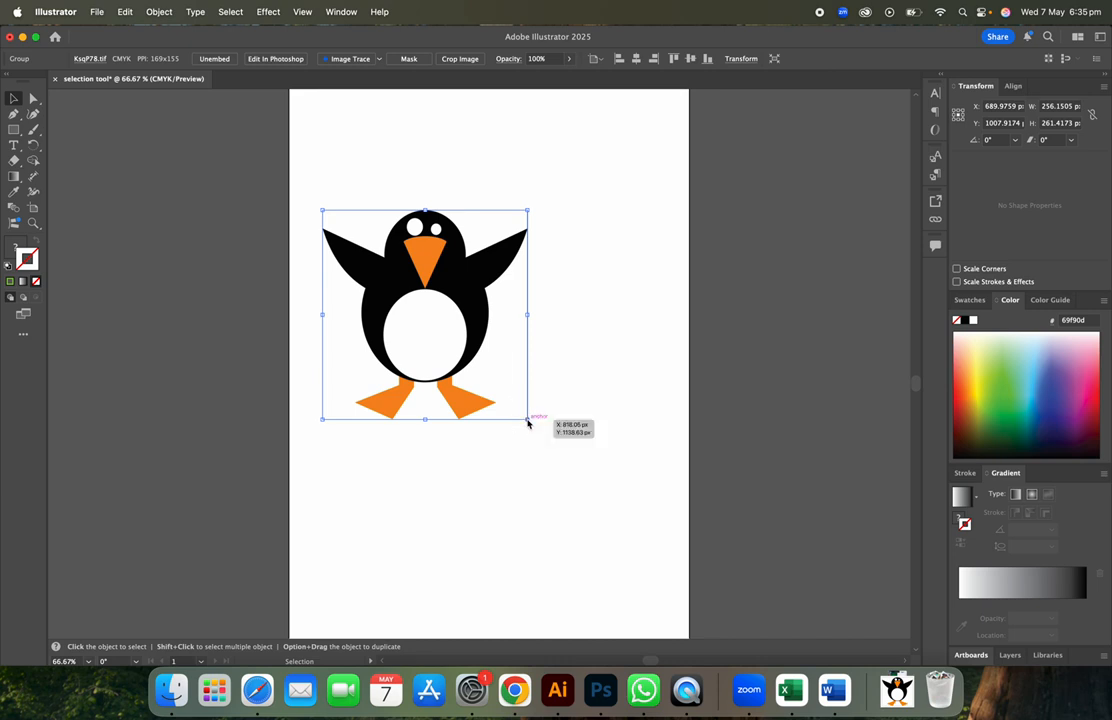
click(474, 322)
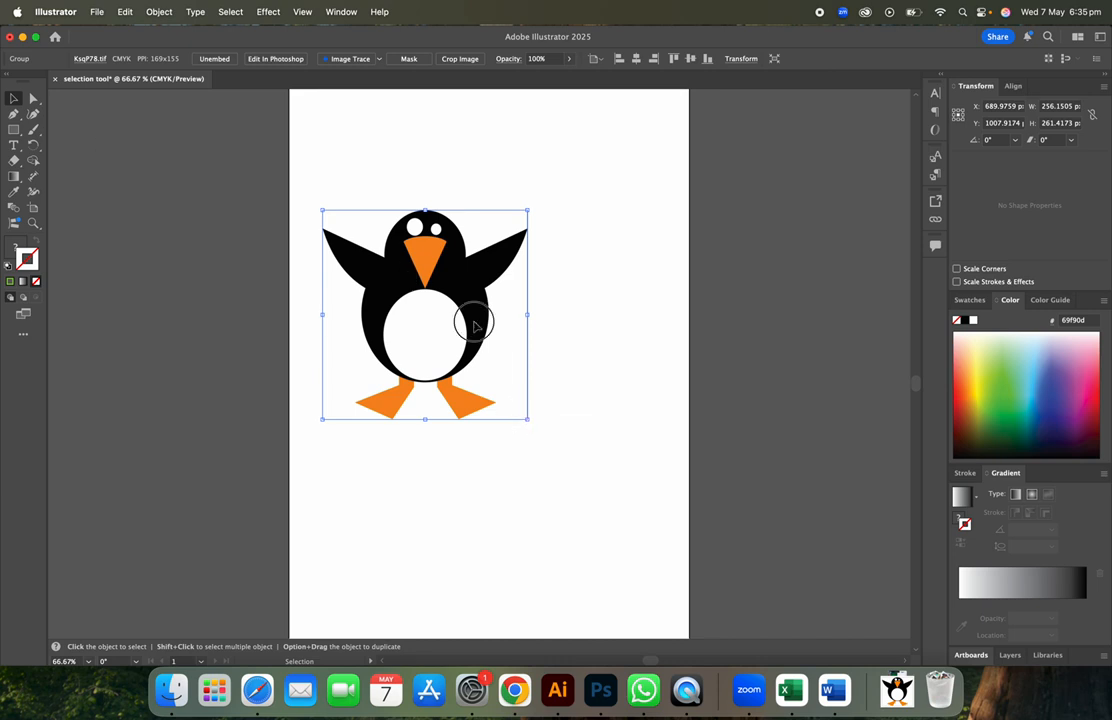
drag(527, 419, 655, 549)
drag(494, 390, 476, 349)
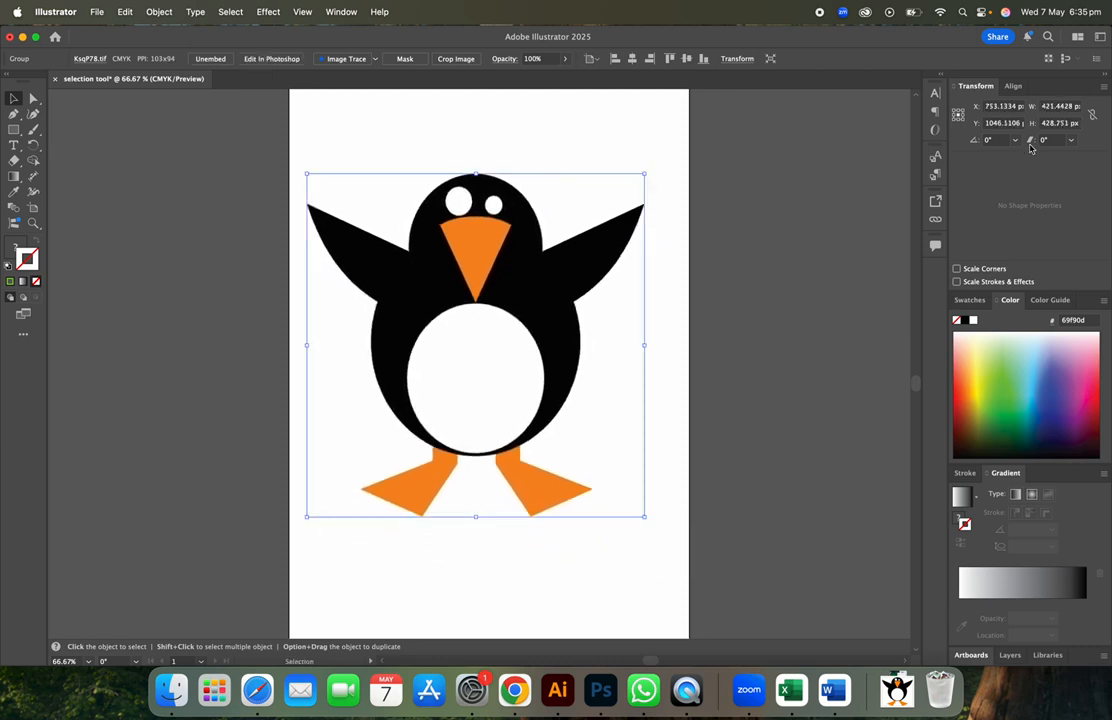
- Switch the workspace to Essentials Classic, then to Getting Started
click(1014, 86)
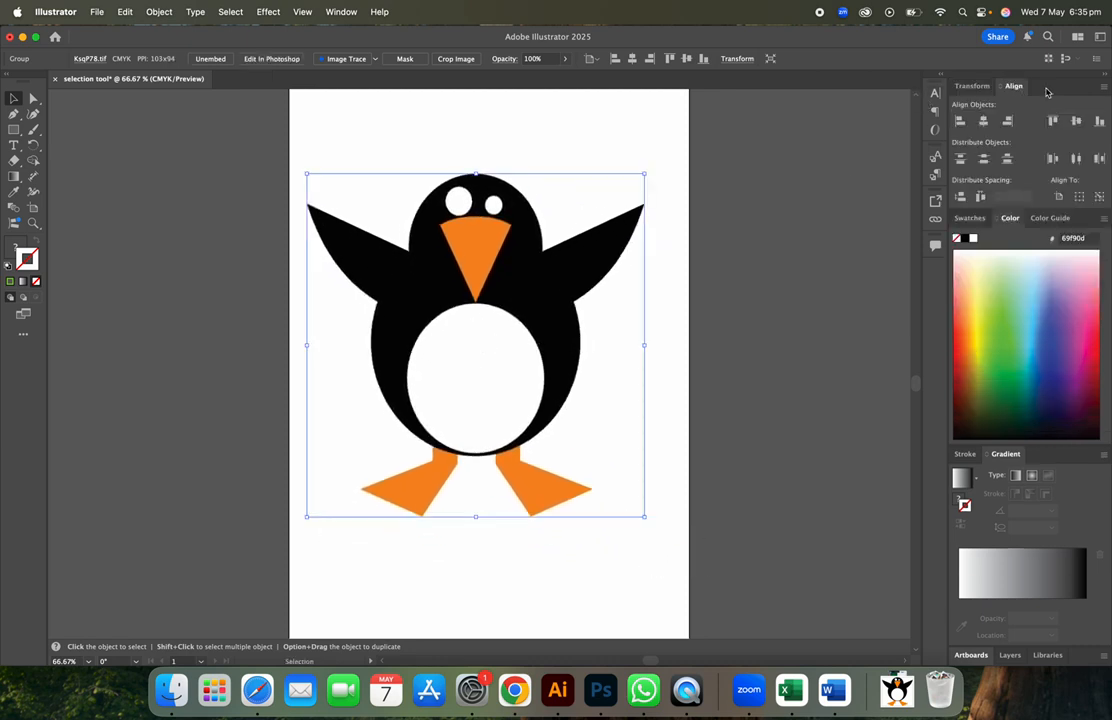
click(1100, 37)
click(1101, 62)
click(1100, 38)
click(1100, 40)
click(1100, 37)
click(1037, 80)
click(1100, 38)
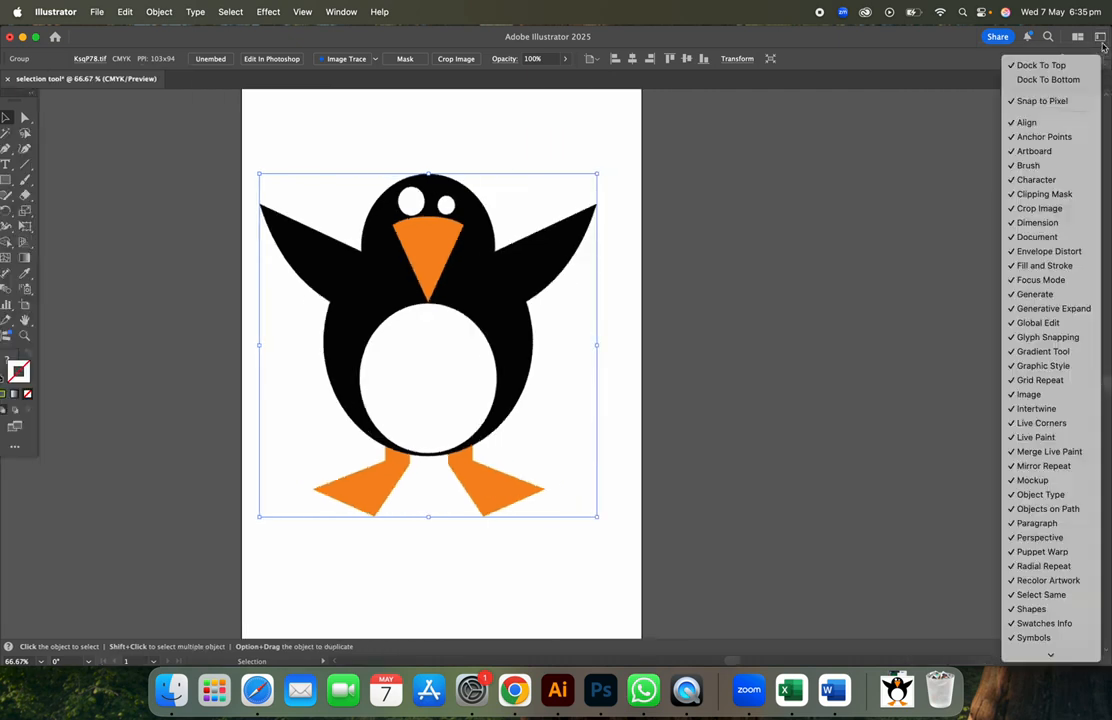
click(1101, 41)
click(1100, 37)
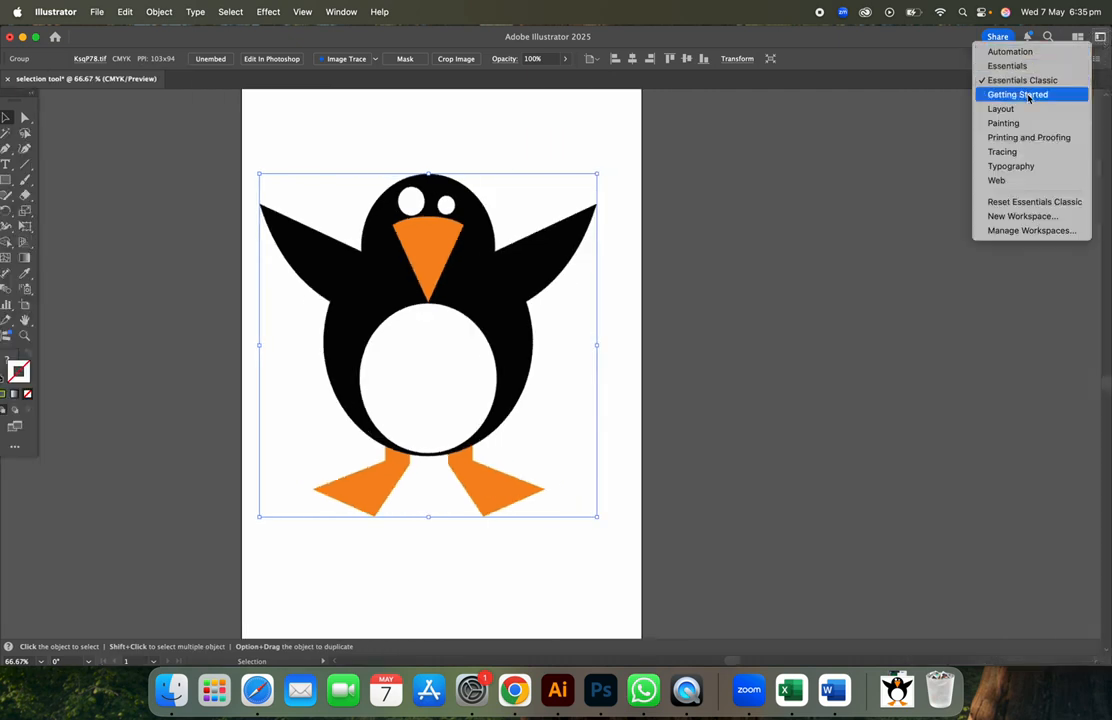
click(1073, 82)
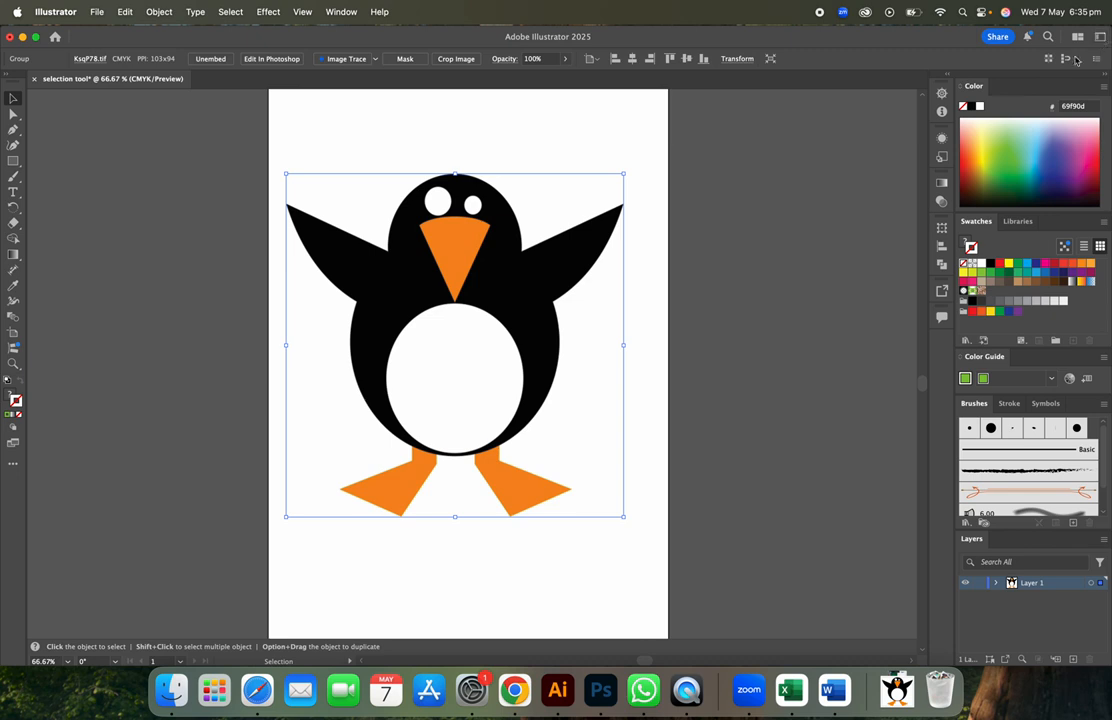
- Check the Transparency, Pathfinder, Navigator and Info panels, heighten Layers, and collapse Navigator
click(944, 204)
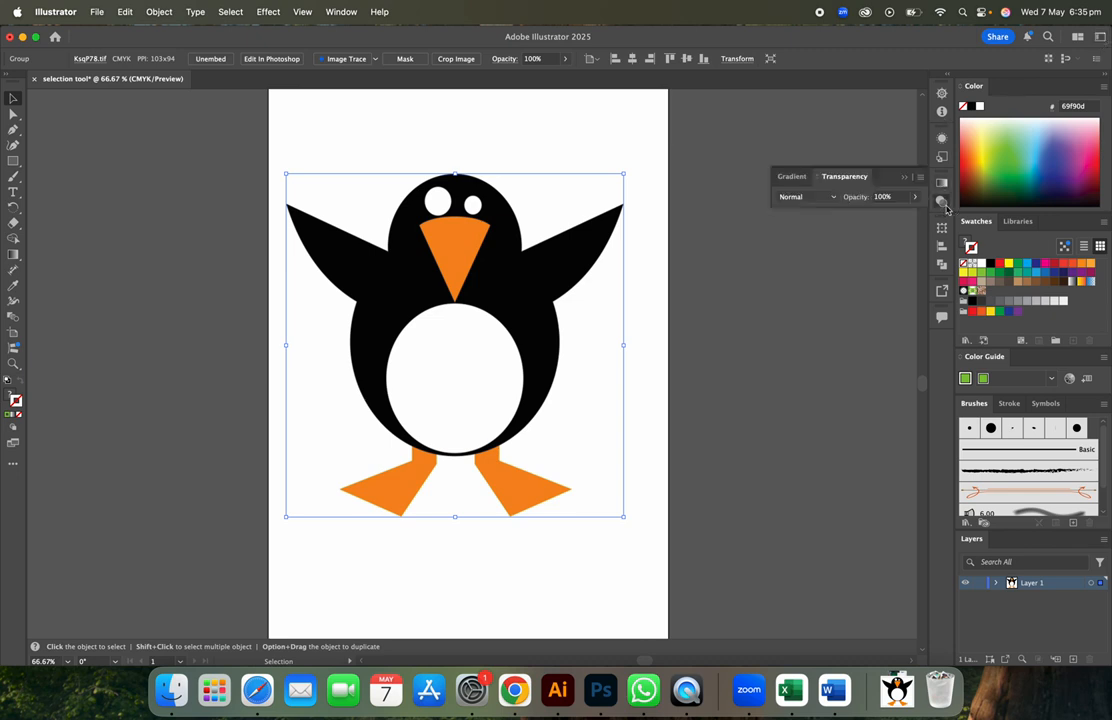
click(942, 266)
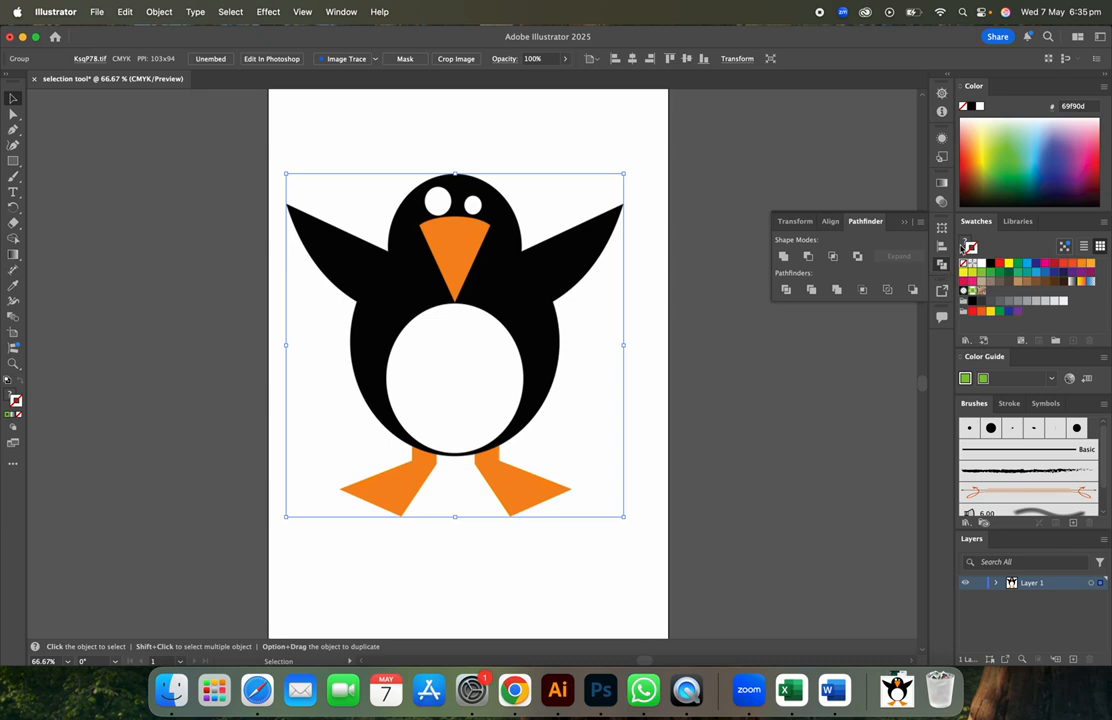
click(942, 93)
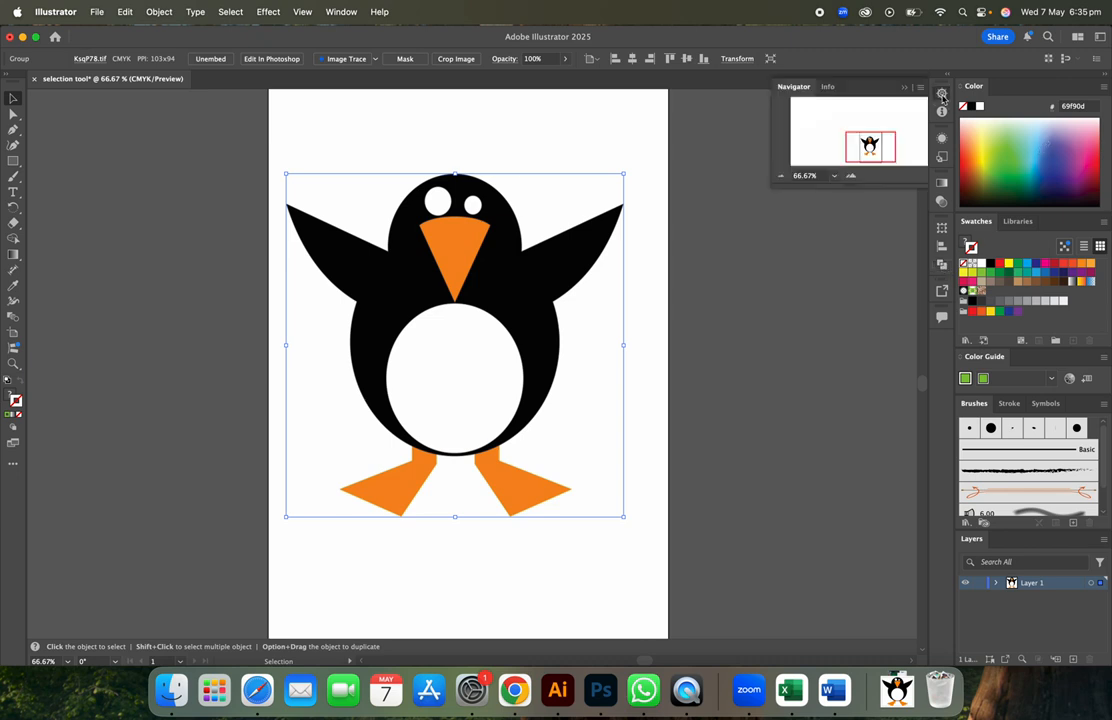
click(942, 111)
click(942, 93)
drag(1022, 531, 1022, 380)
click(904, 89)
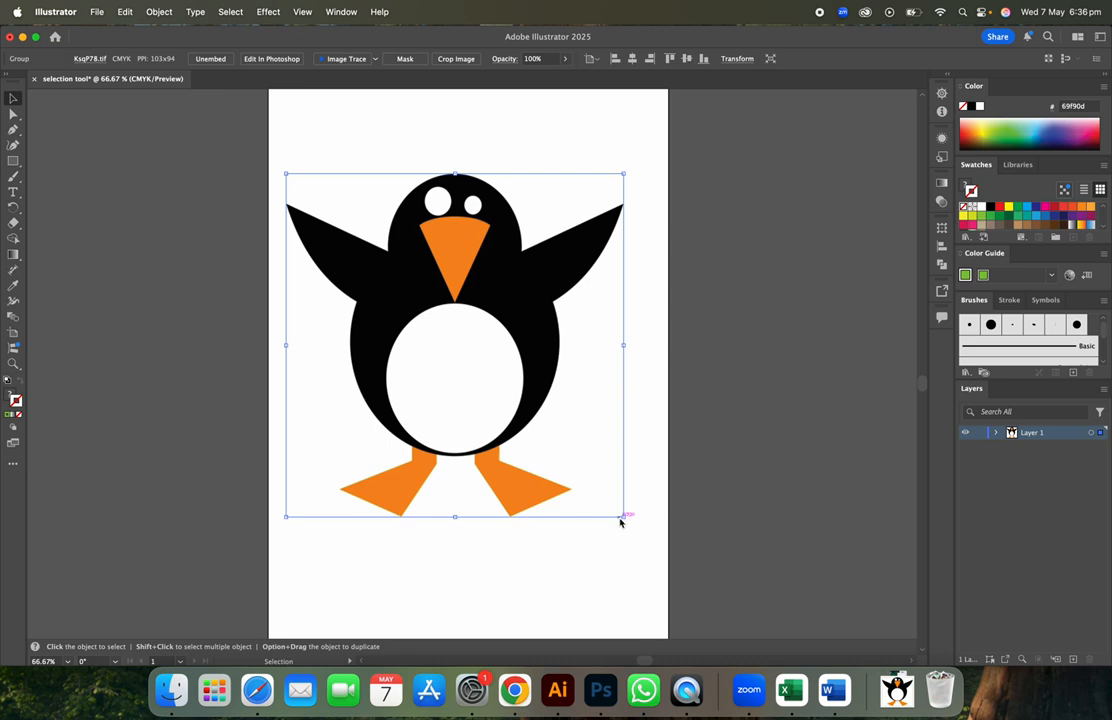
- Enlarge the penguin image slightly and lock Layer 1
drag(624, 516, 647, 540)
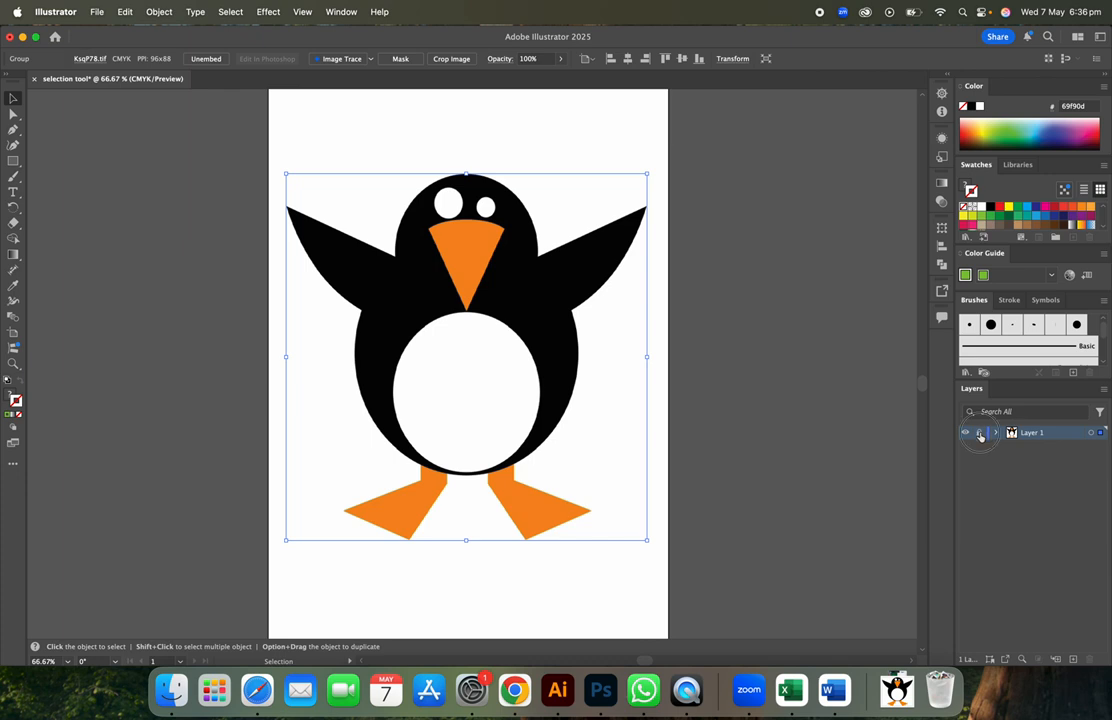
click(980, 432)
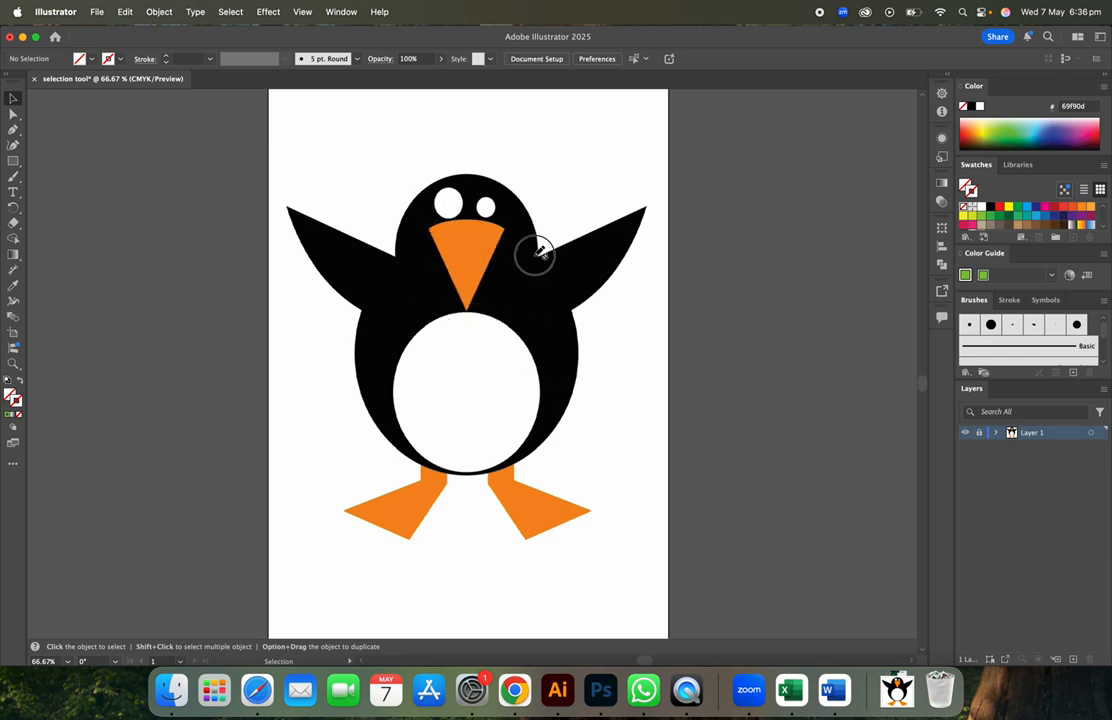
- Expand Layer 1 and its KsqP78 sublayer, target the image, and choose the Rectangle tool
click(995, 433)
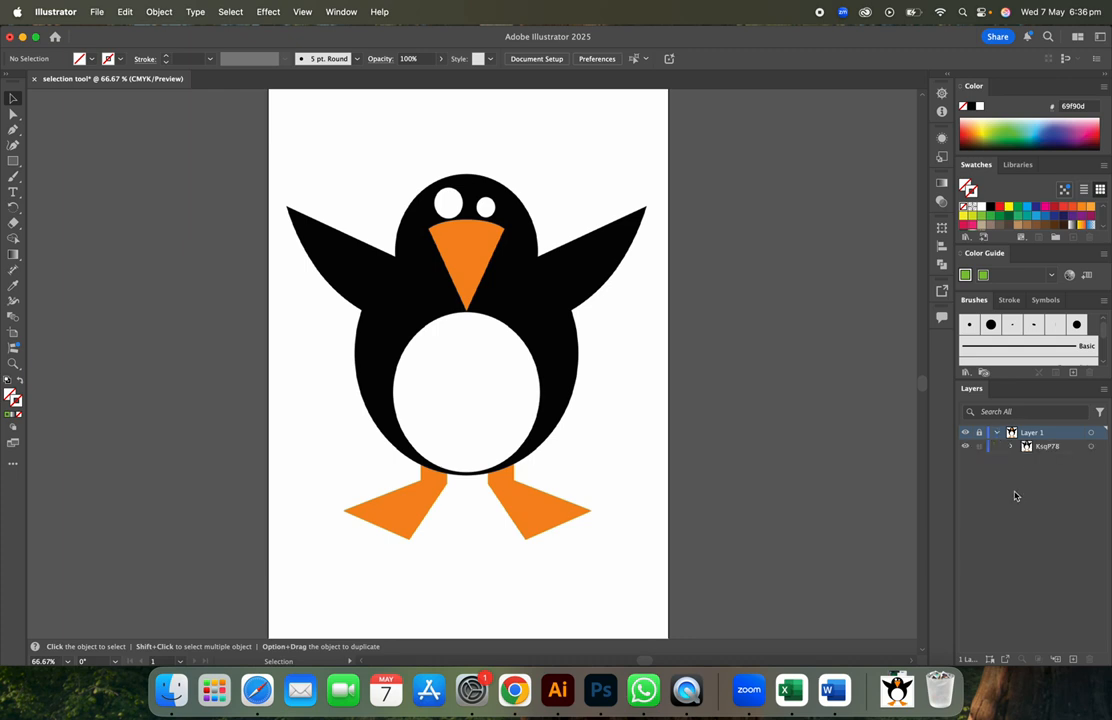
click(13, 160)
click(1012, 447)
click(1051, 451)
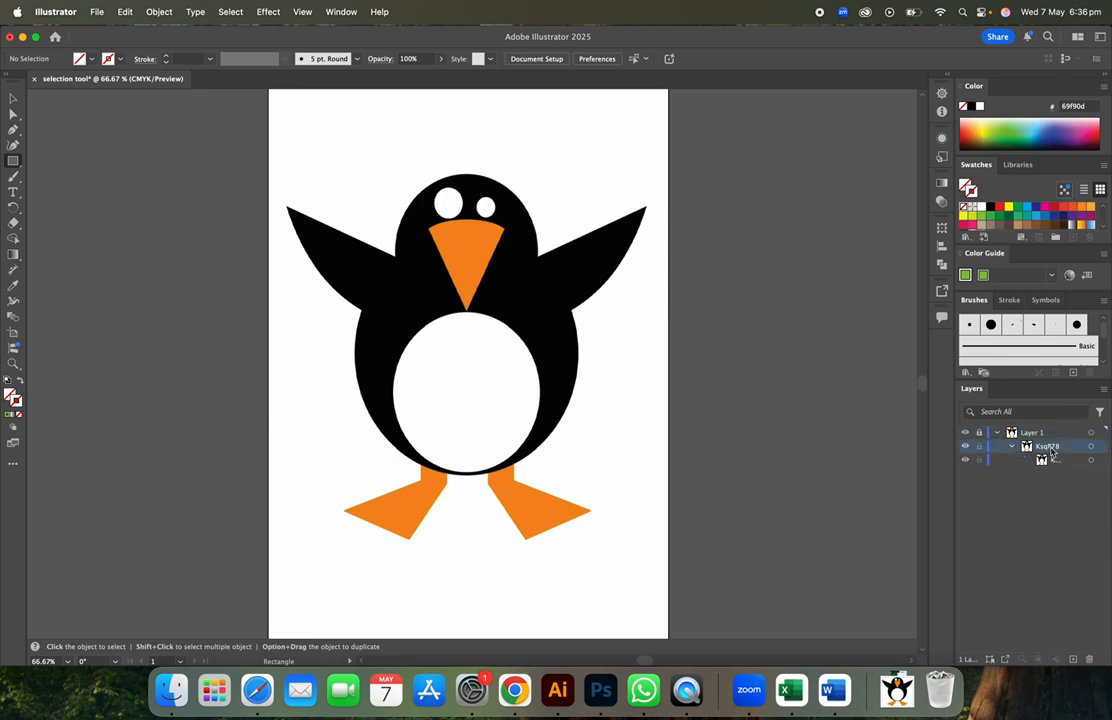
click(19, 162)
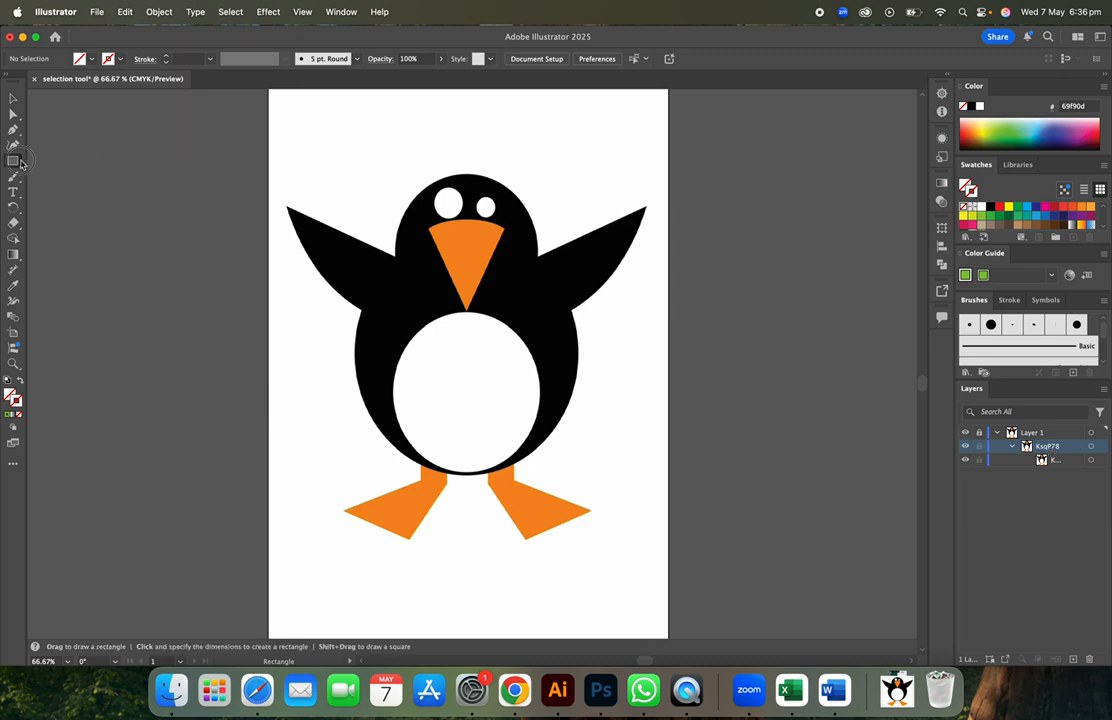
click(14, 162)
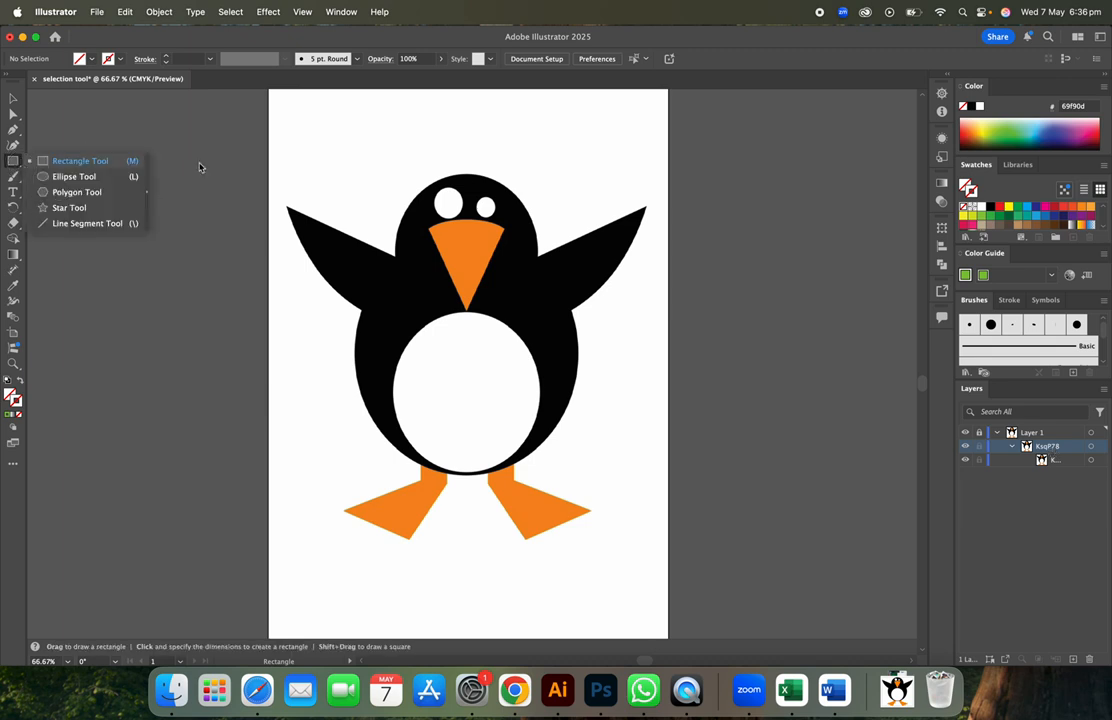
- Lower the image's opacity in the Transparency panel, then set Layer 1 to about 30%
click(941, 201)
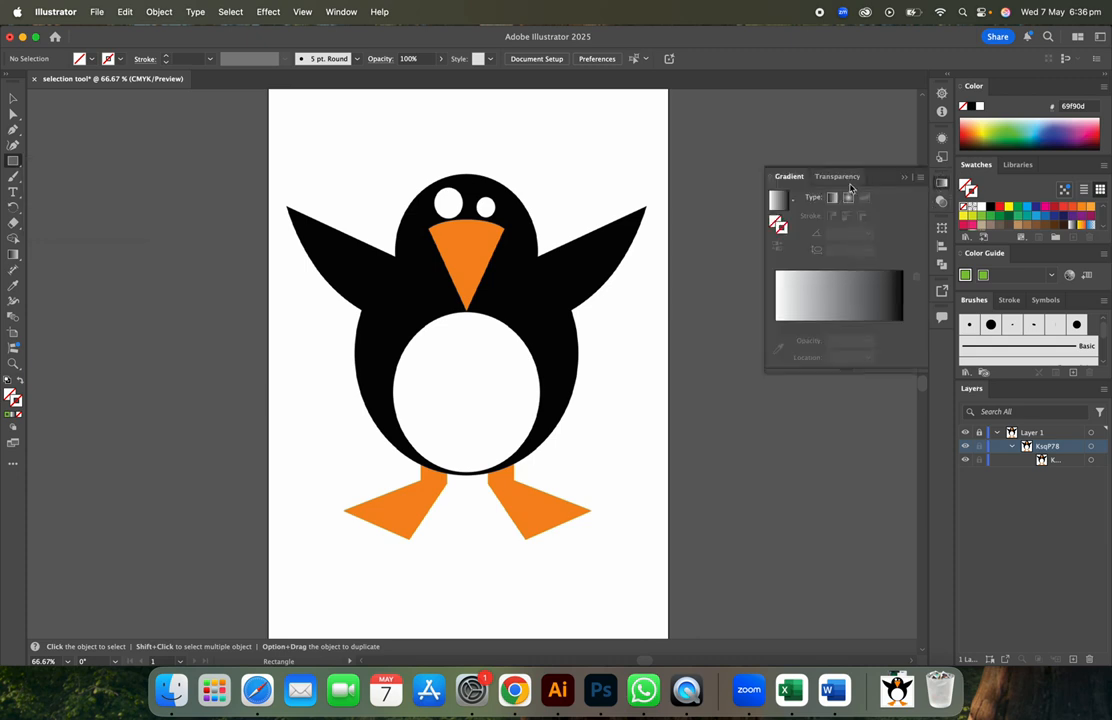
click(845, 177)
click(915, 197)
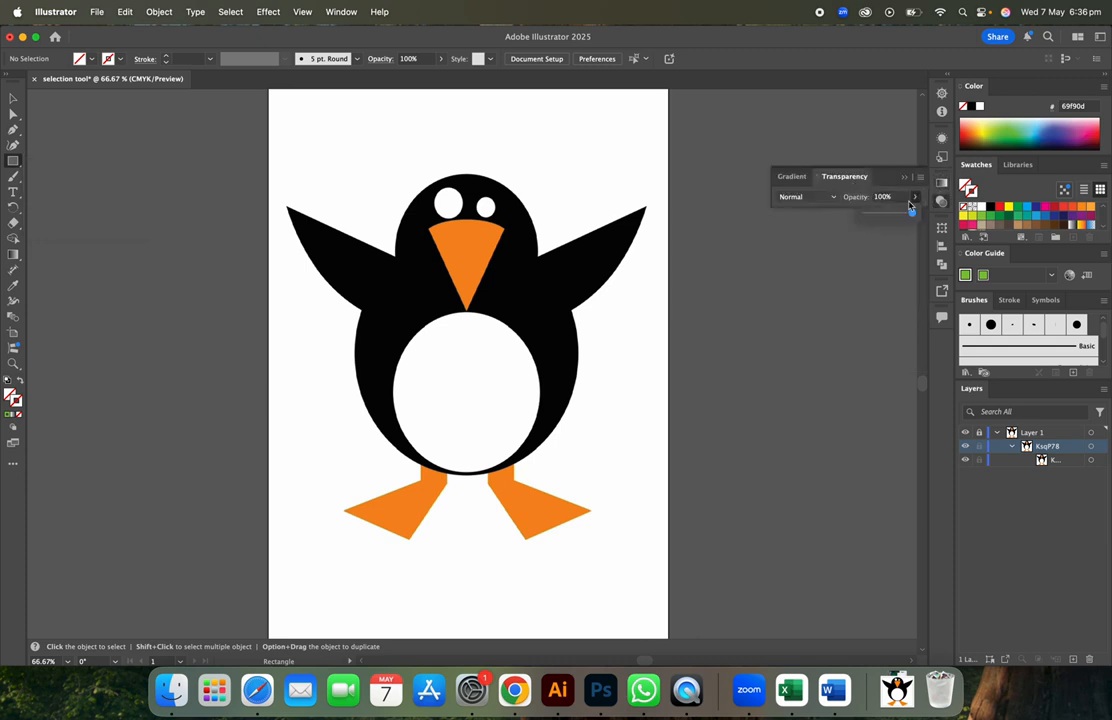
drag(912, 213, 869, 217)
click(1046, 434)
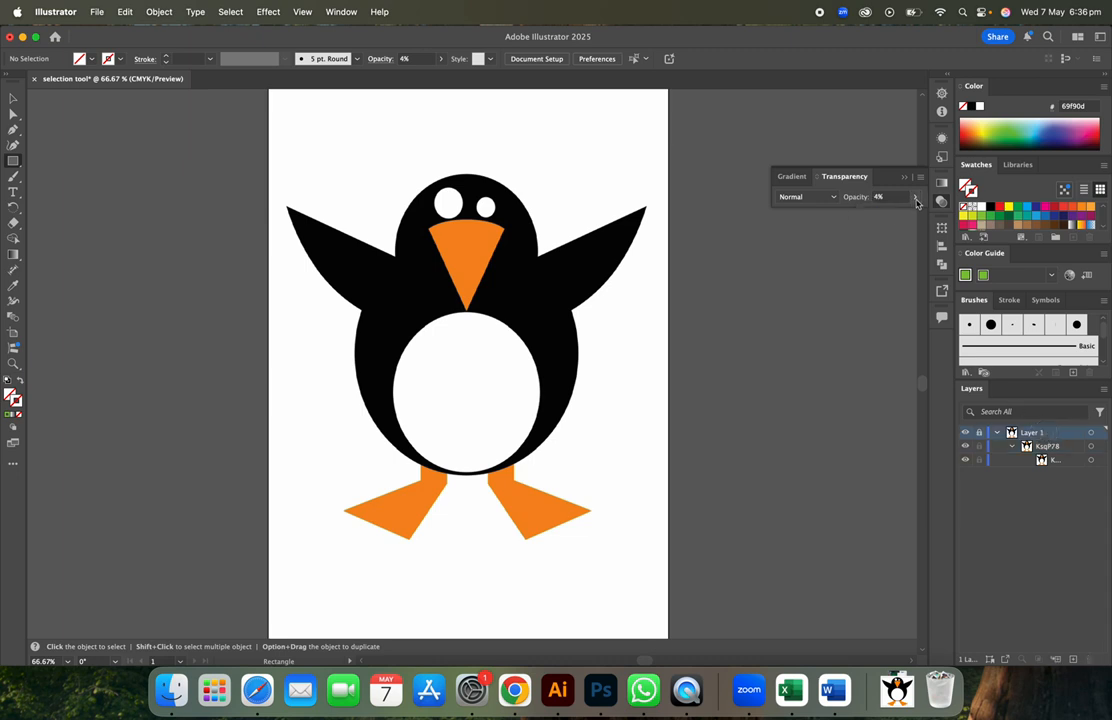
click(915, 197)
drag(869, 215, 880, 217)
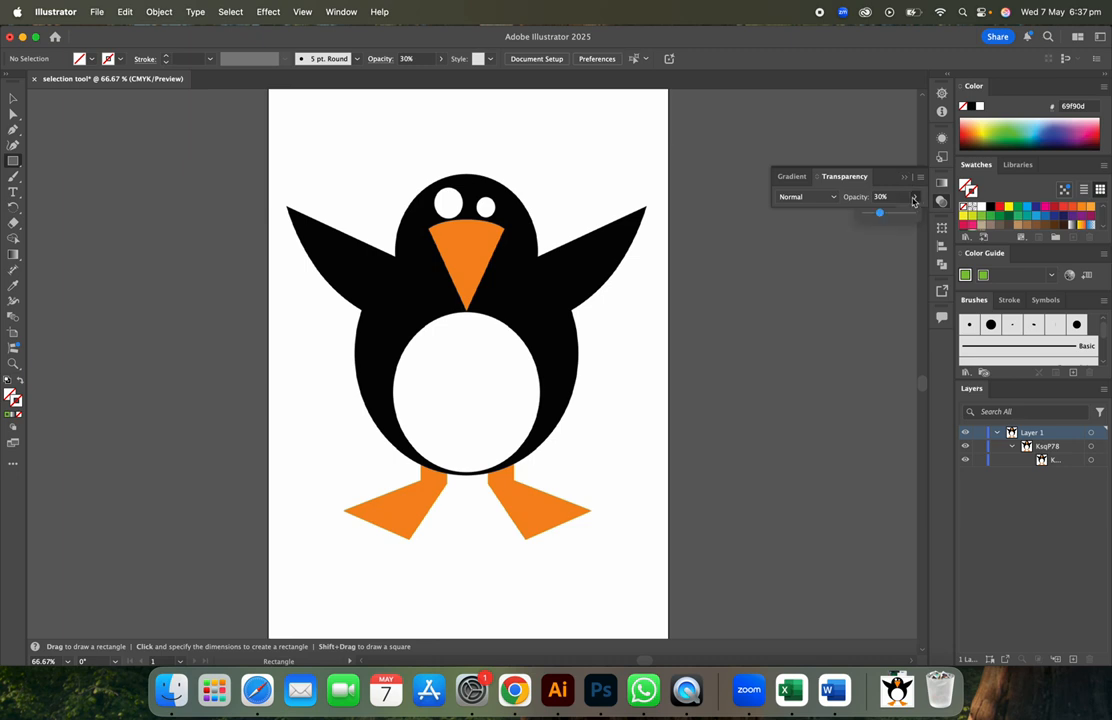
- Place a 112.0599 × 191.6387 px rectangle, then select the penguin image's opacity slider
click(542, 262)
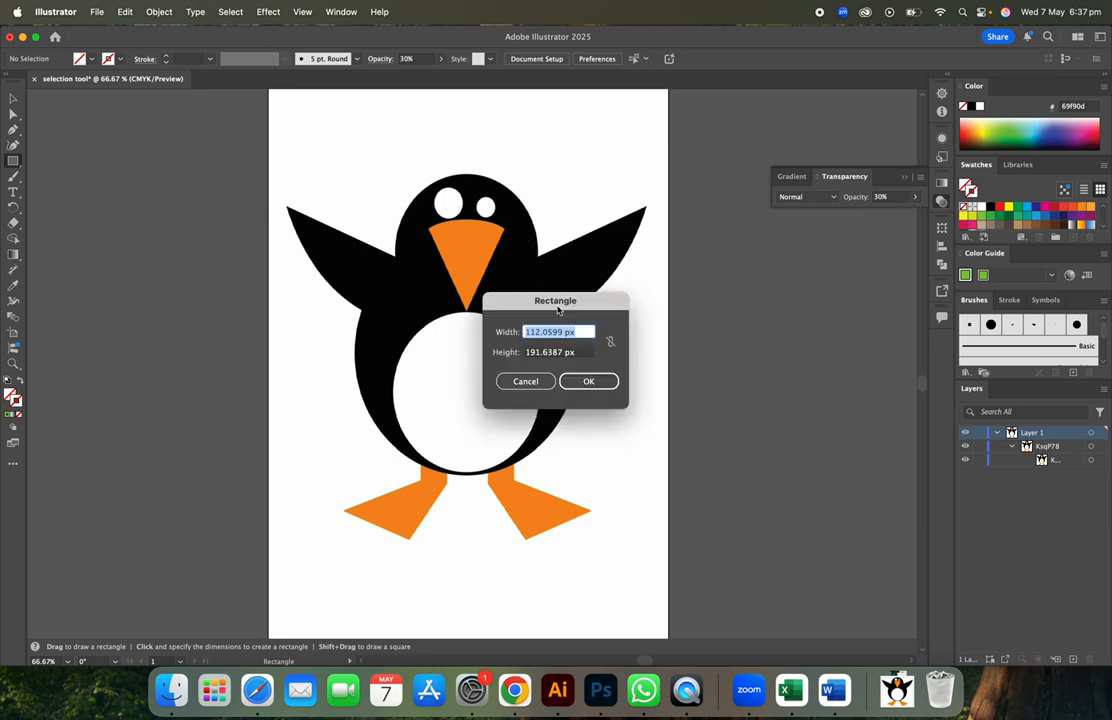
click(588, 381)
click(13, 98)
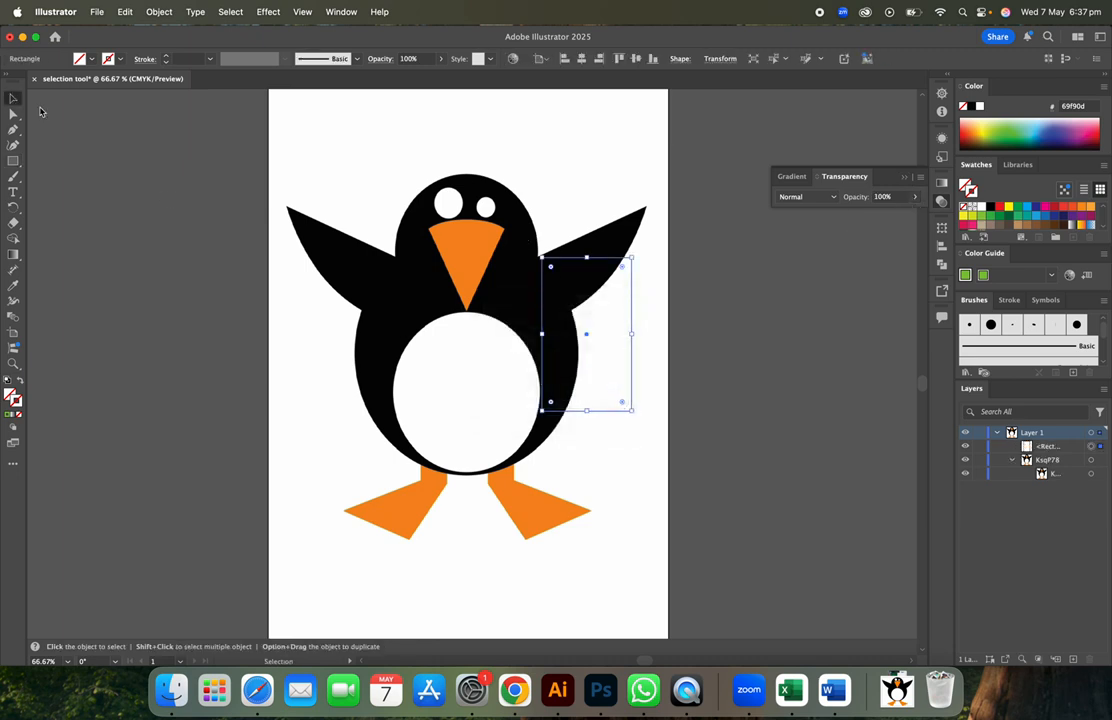
click(447, 241)
click(915, 198)
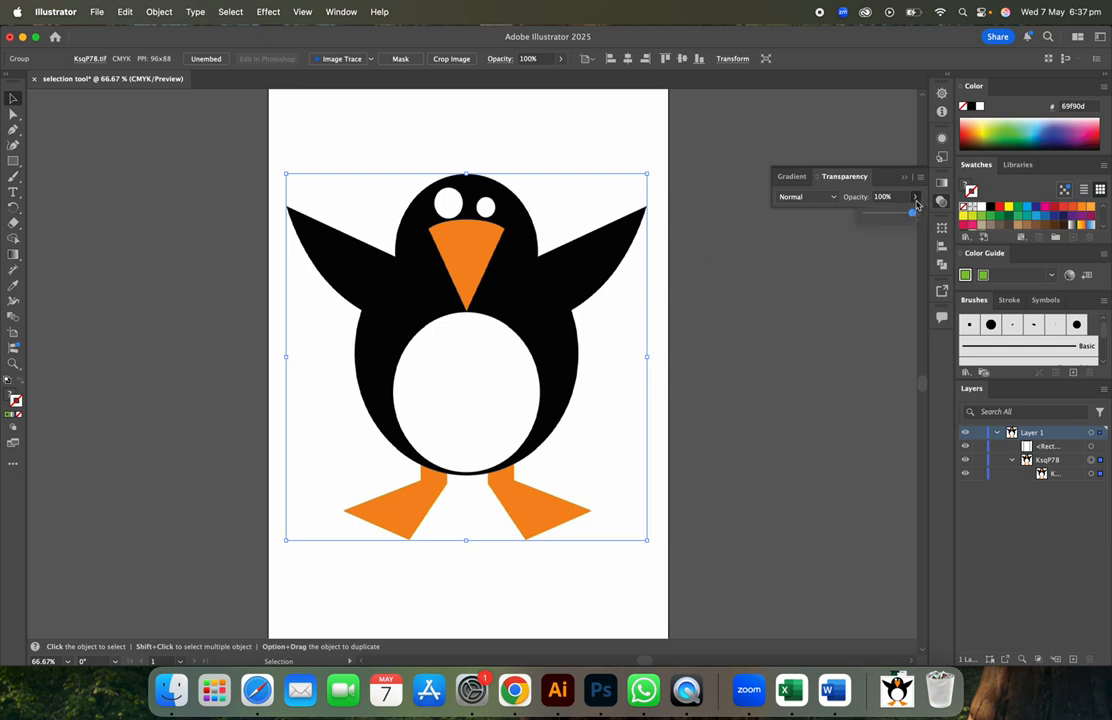
- Fade the penguin to 47% opacity, lock Layer 1, and pick the standard Pen tool
drag(912, 213, 888, 218)
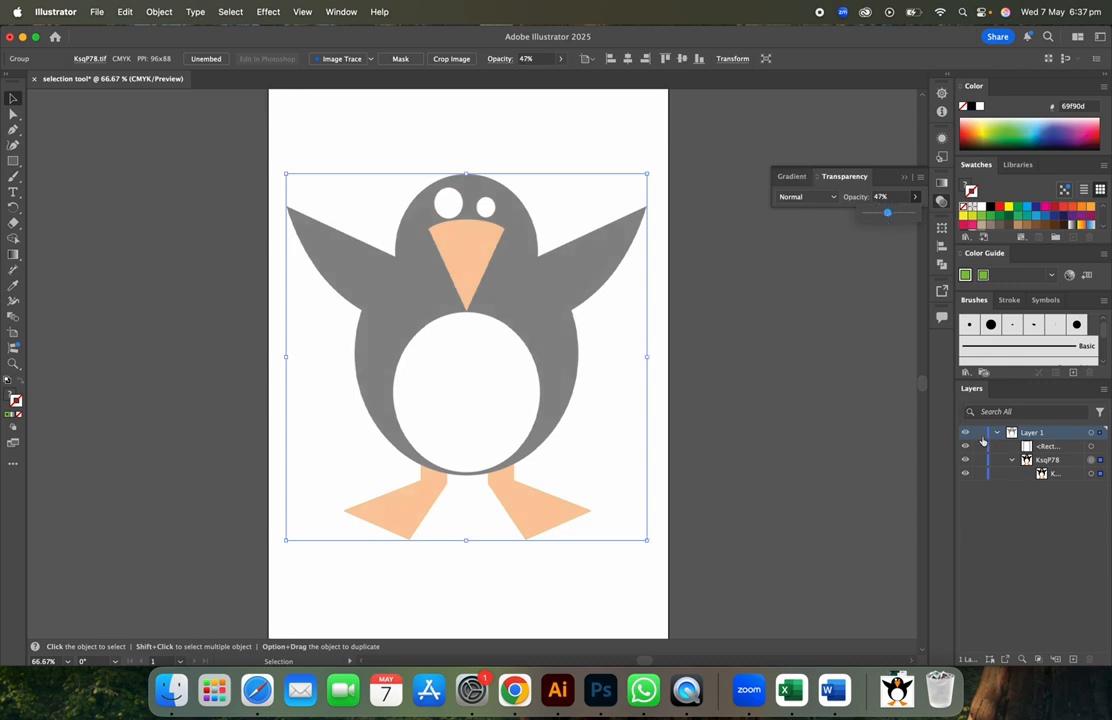
click(980, 434)
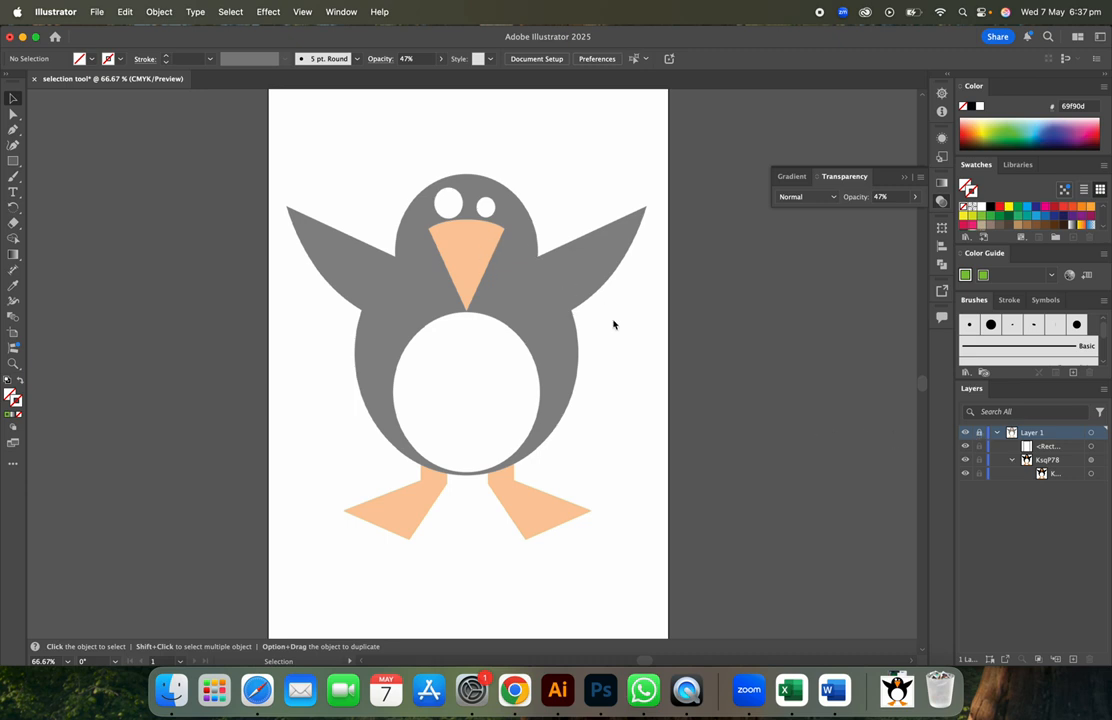
click(13, 130)
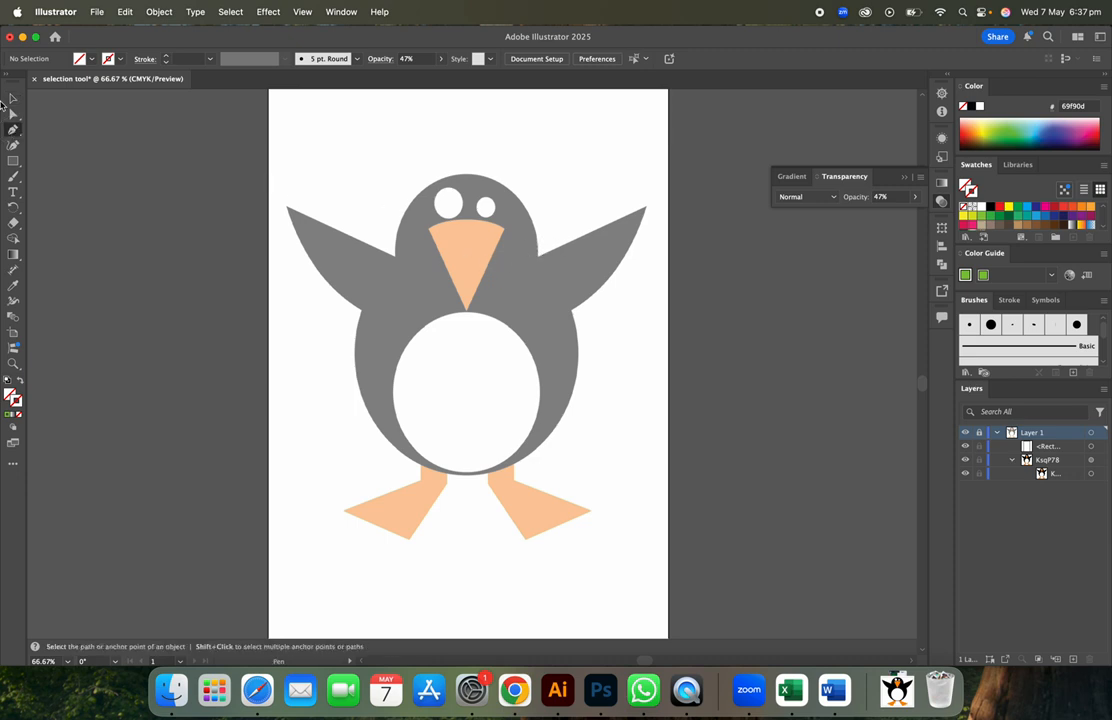
click(14, 130)
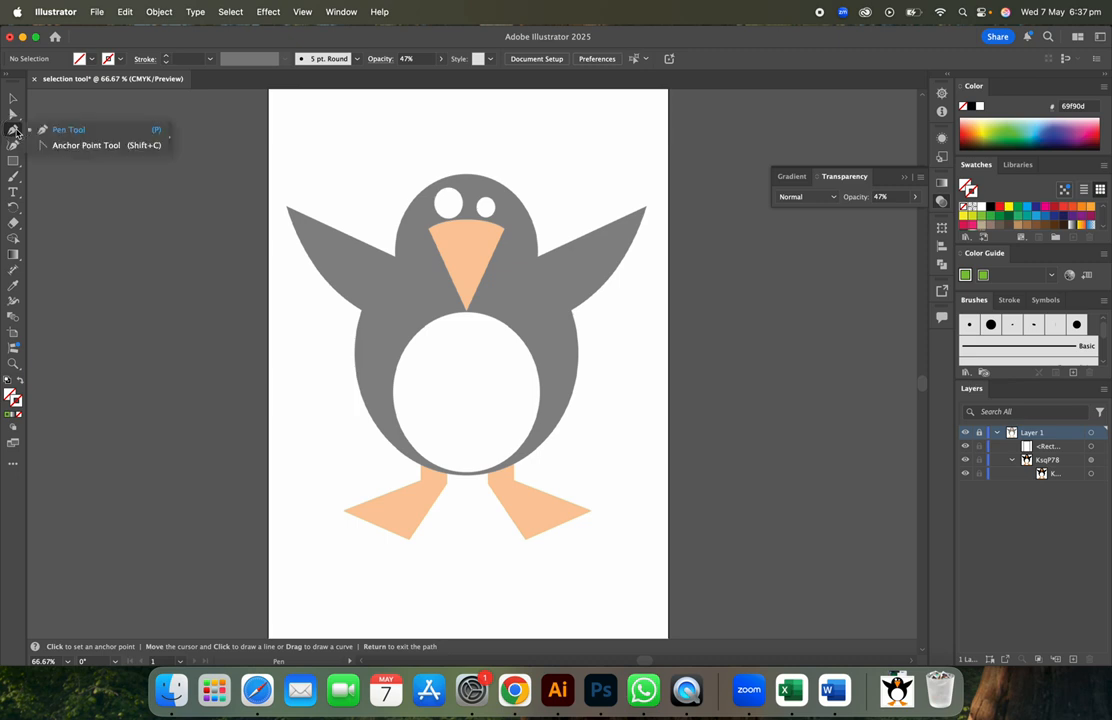
click(47, 128)
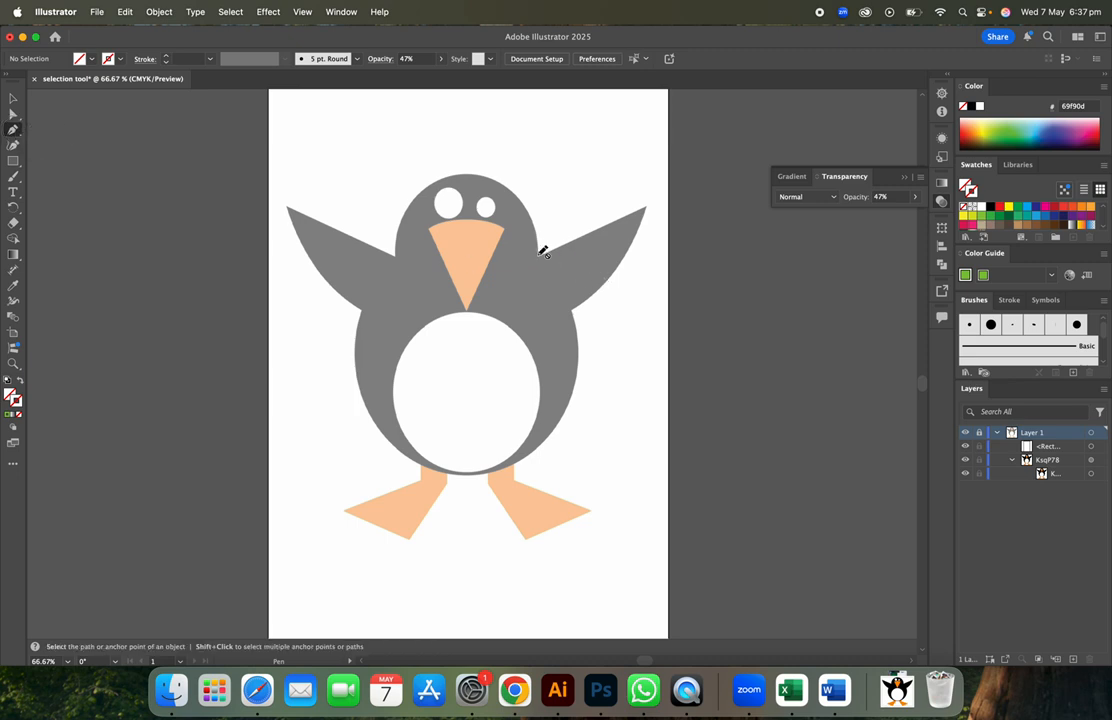
click(644, 209)
click(997, 433)
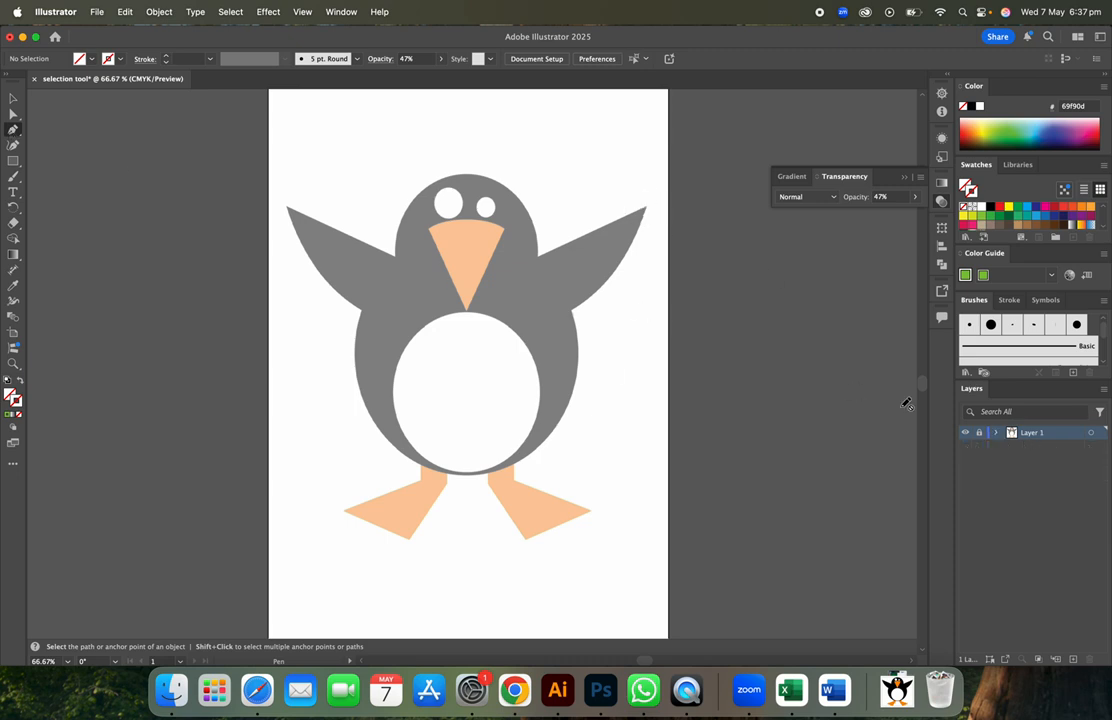
- Unlock Layer 1 and trace anchors from the right wing's base to its tip and underside
click(979, 432)
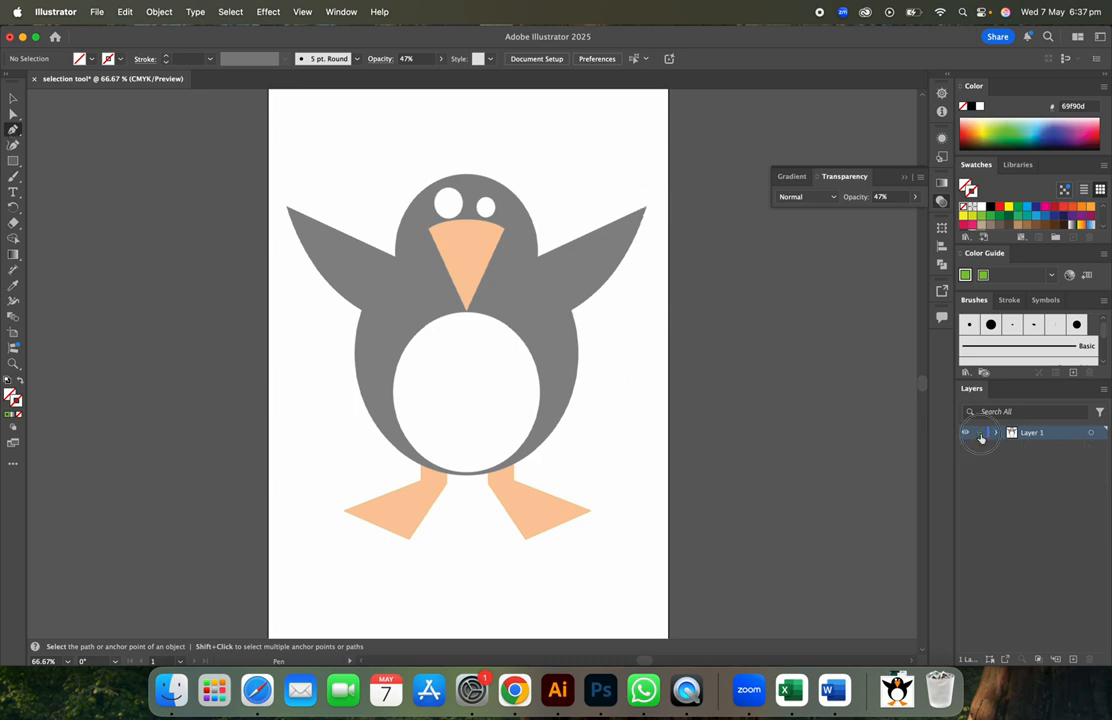
click(540, 258)
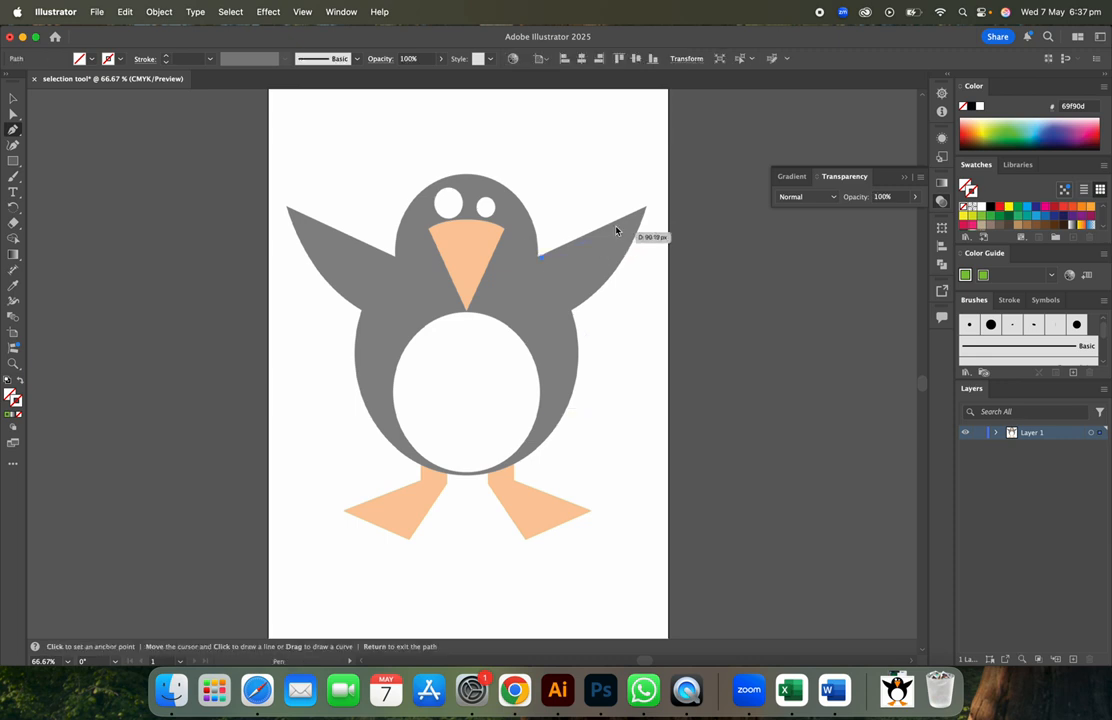
click(646, 210)
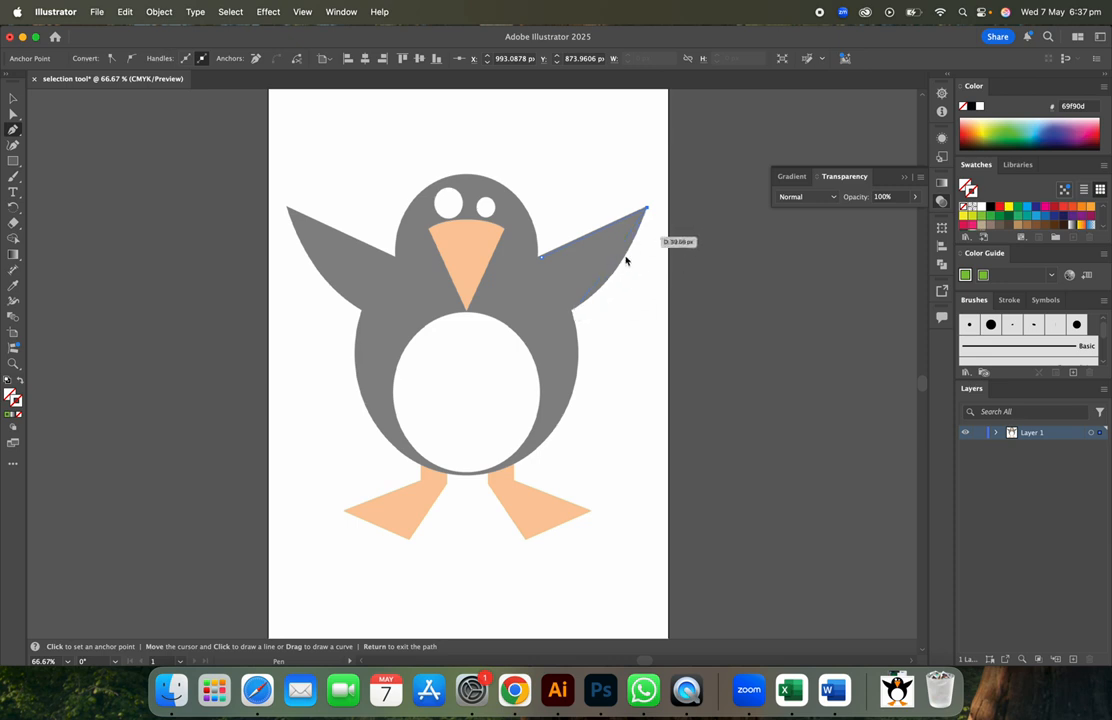
drag(571, 313, 535, 330)
drag(531, 327, 514, 345)
click(573, 311)
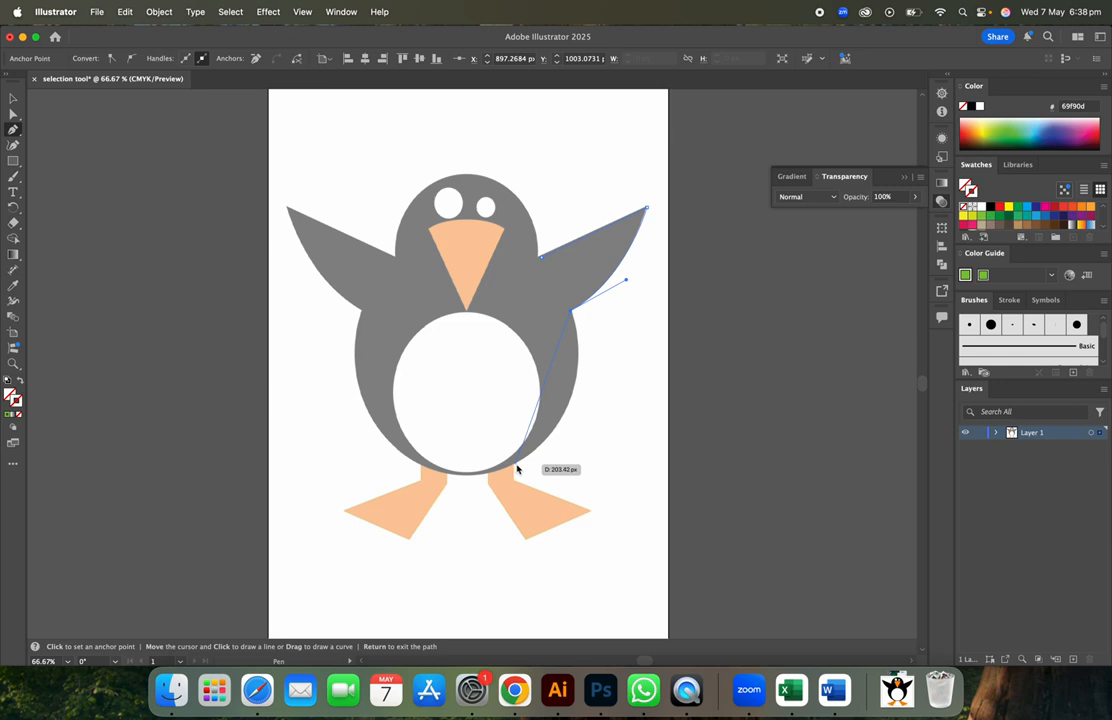
- Continue the curved path around the body's bottom and up its left side
drag(514, 462, 418, 524)
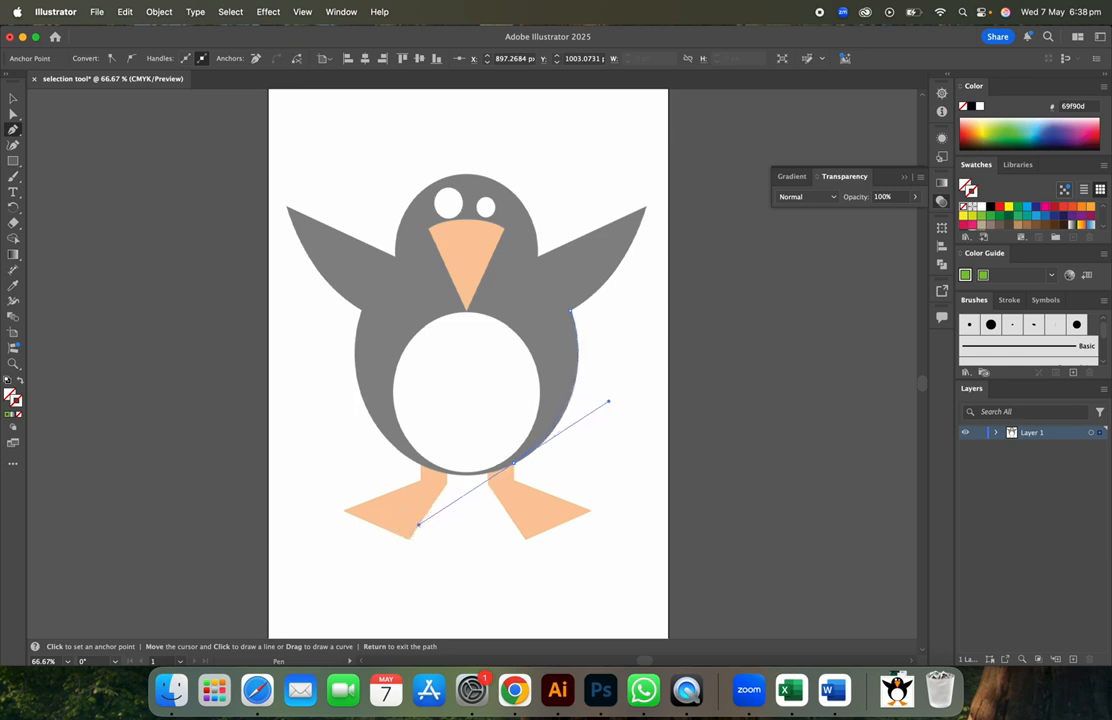
click(514, 465)
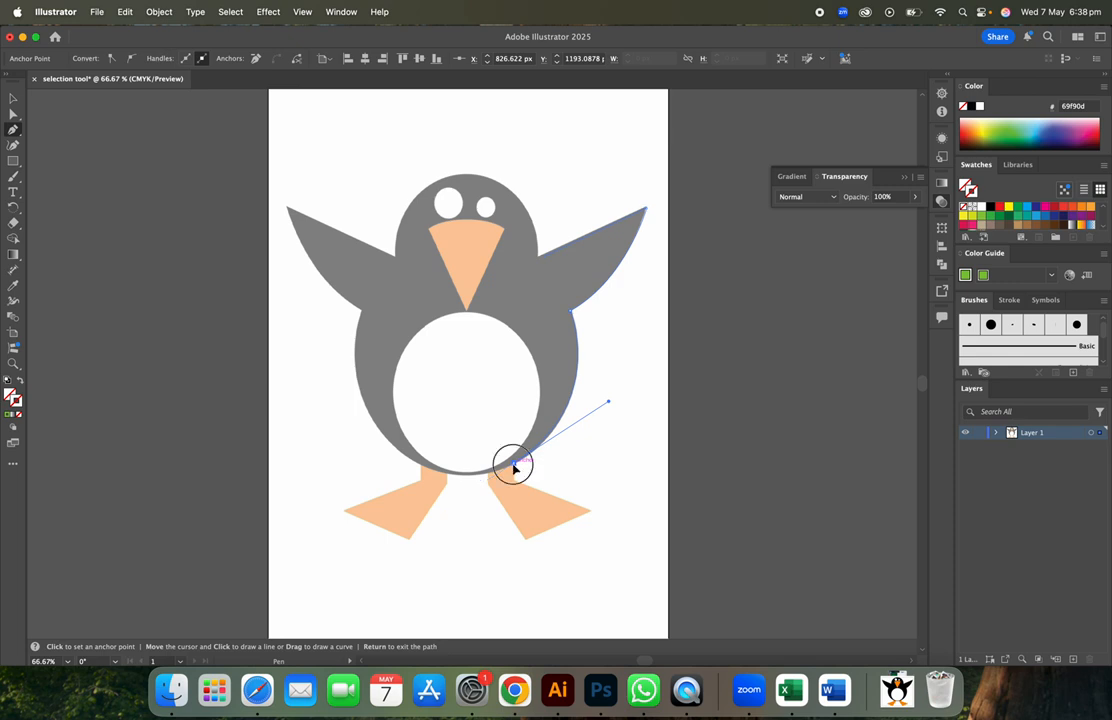
drag(421, 469, 392, 452)
click(421, 465)
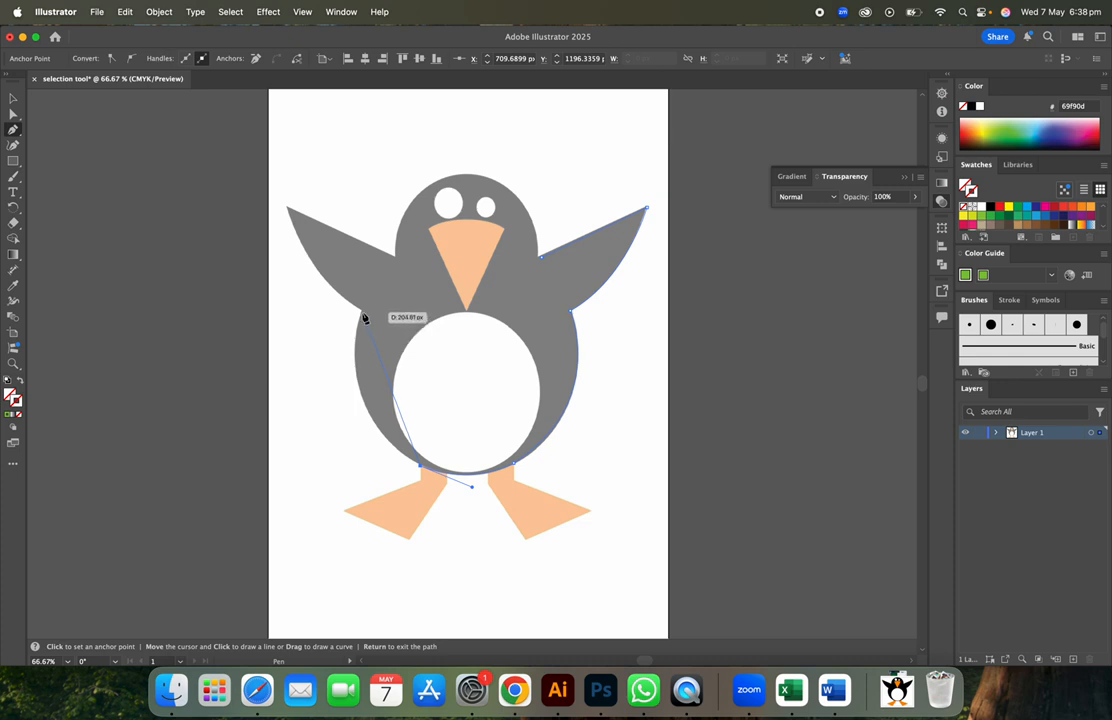
drag(361, 312, 385, 196)
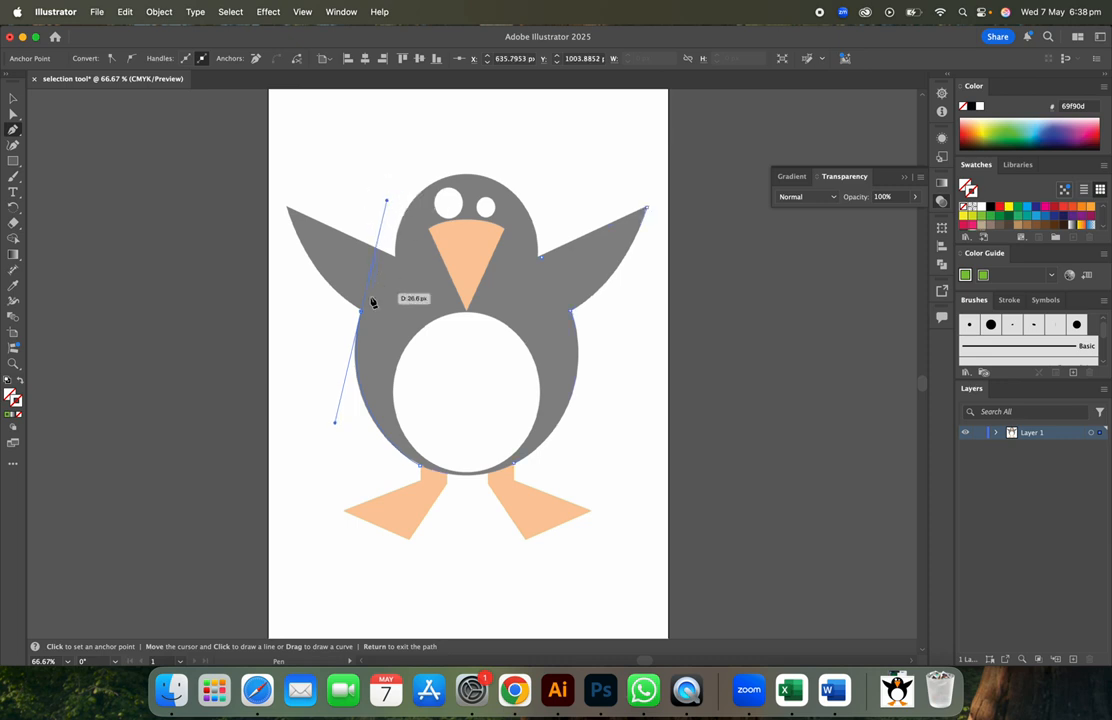
click(361, 313)
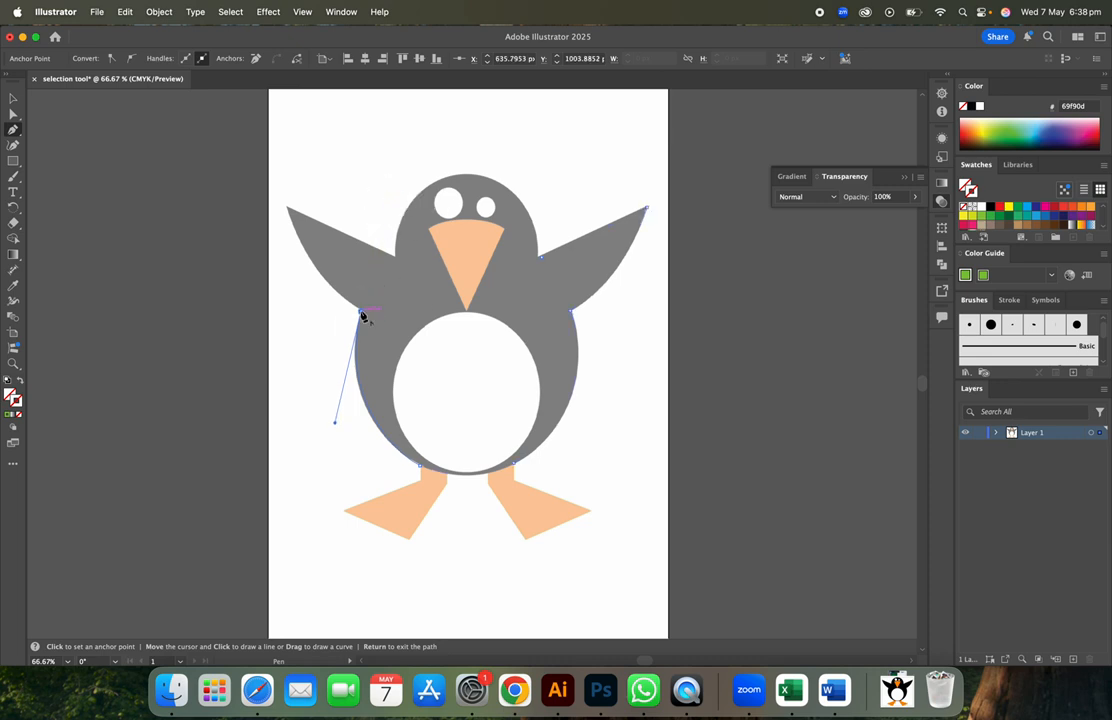
- Continue the pen outline up the left wing, curve it over the head, and close it at the right wing joint
click(288, 209)
drag(288, 209, 272, 147)
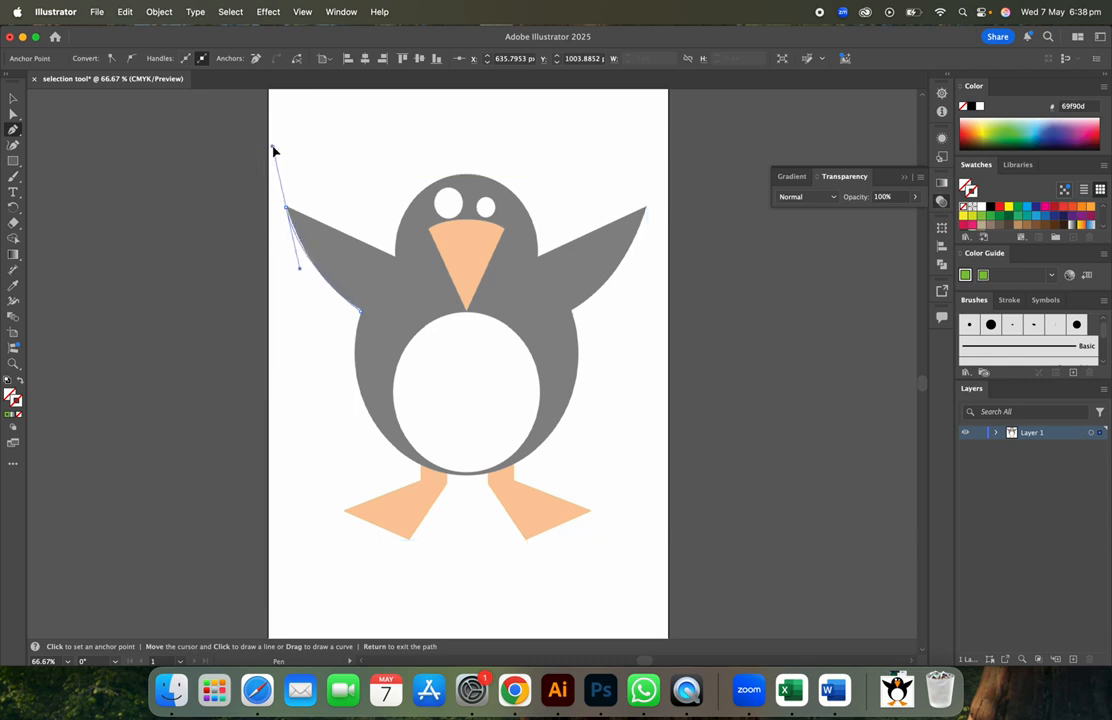
click(287, 209)
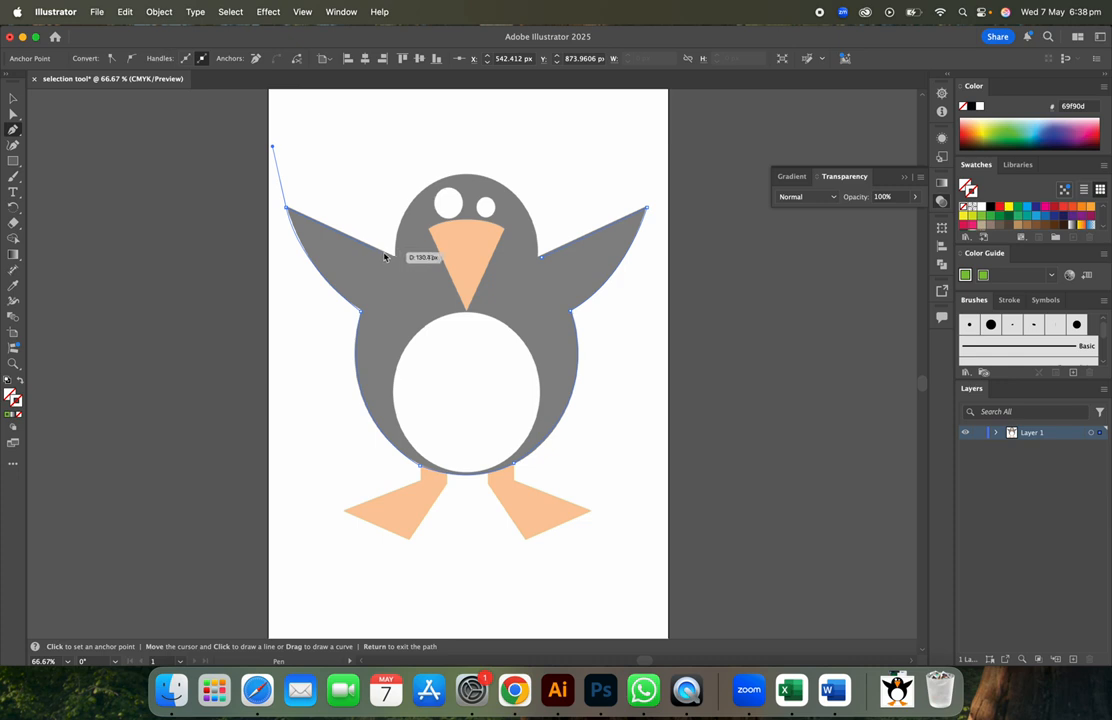
click(394, 258)
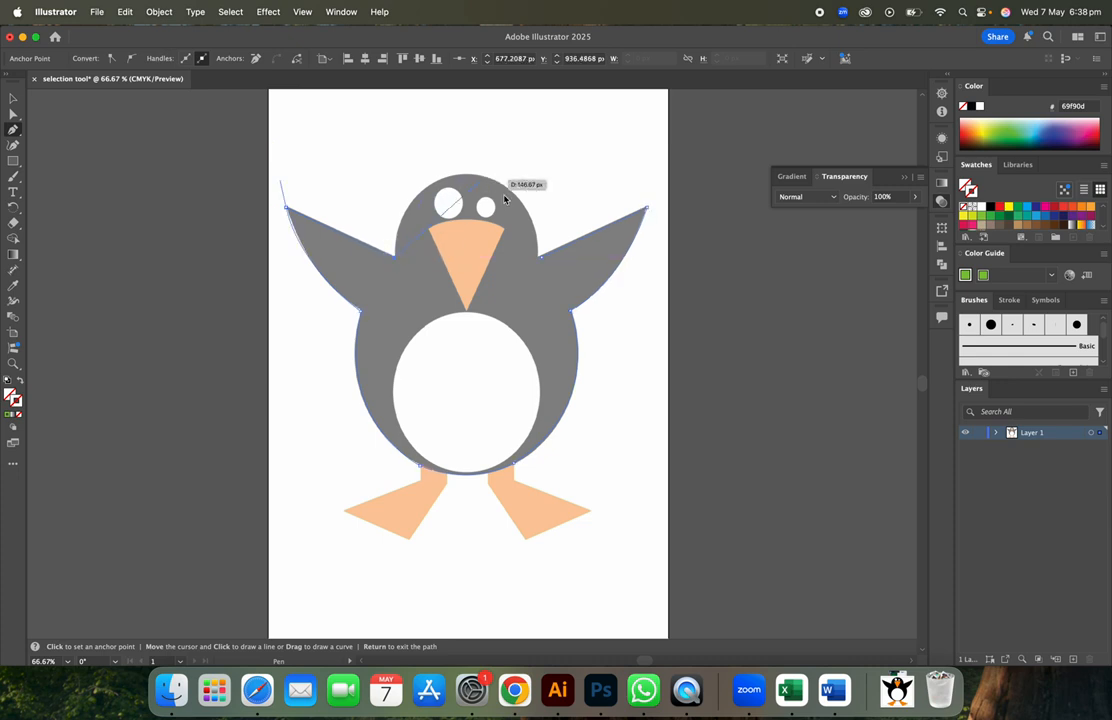
click(540, 259)
drag(540, 260, 650, 409)
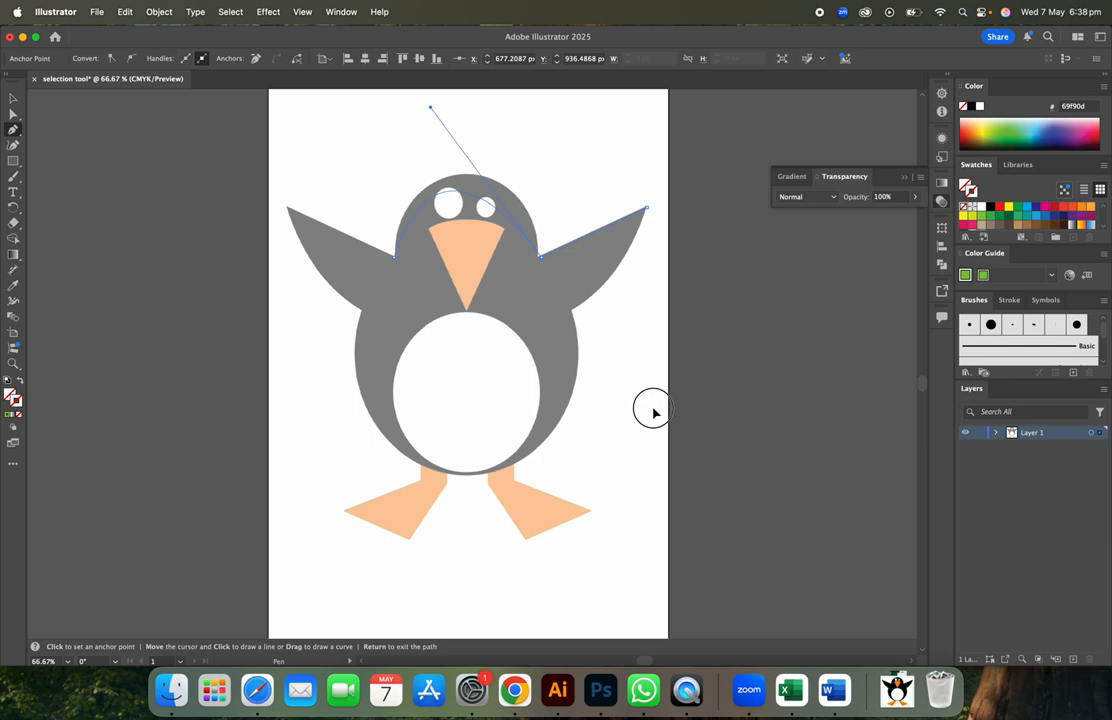
key(super+z)
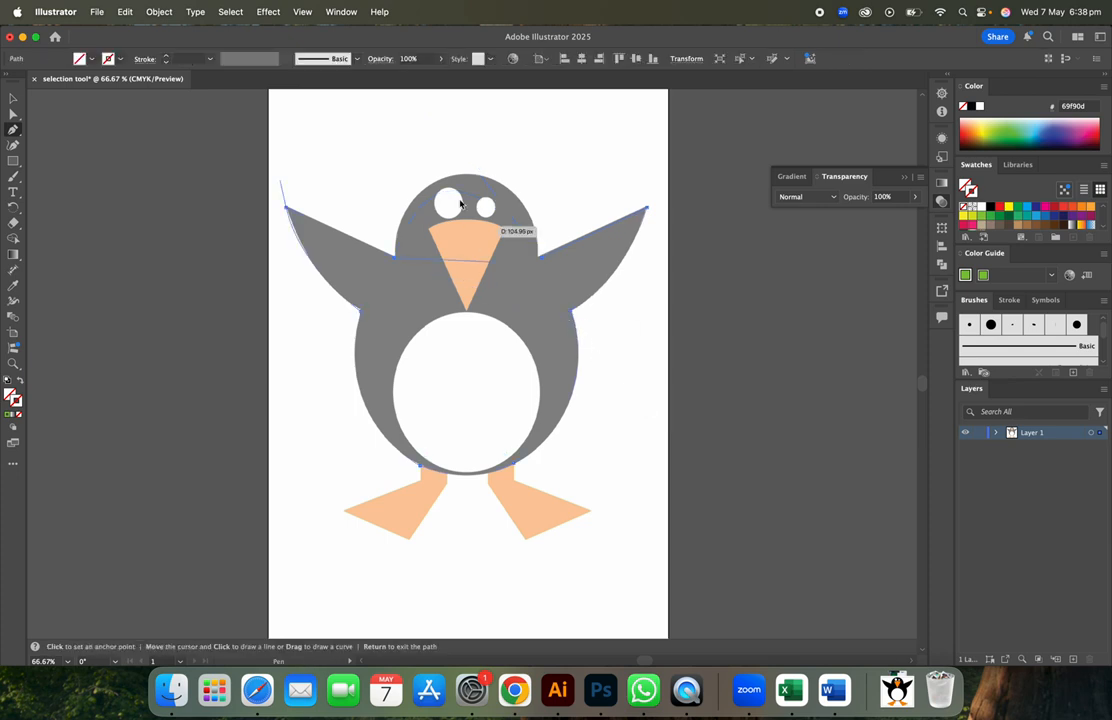
drag(467, 177, 539, 162)
click(468, 175)
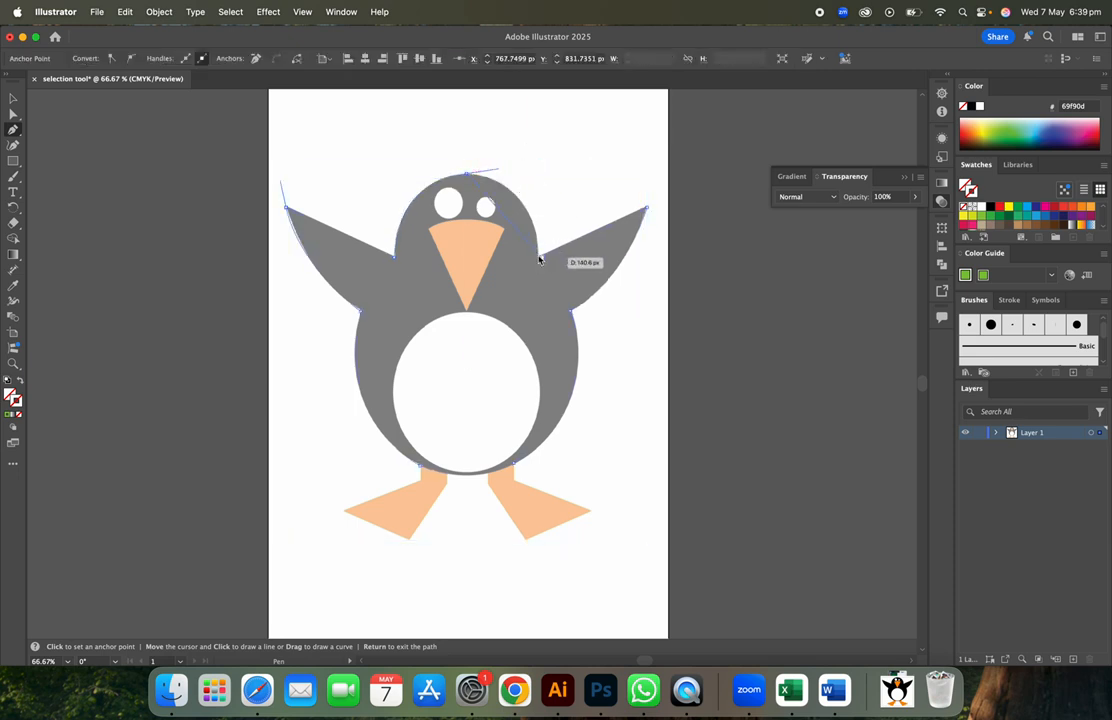
drag(541, 256, 549, 349)
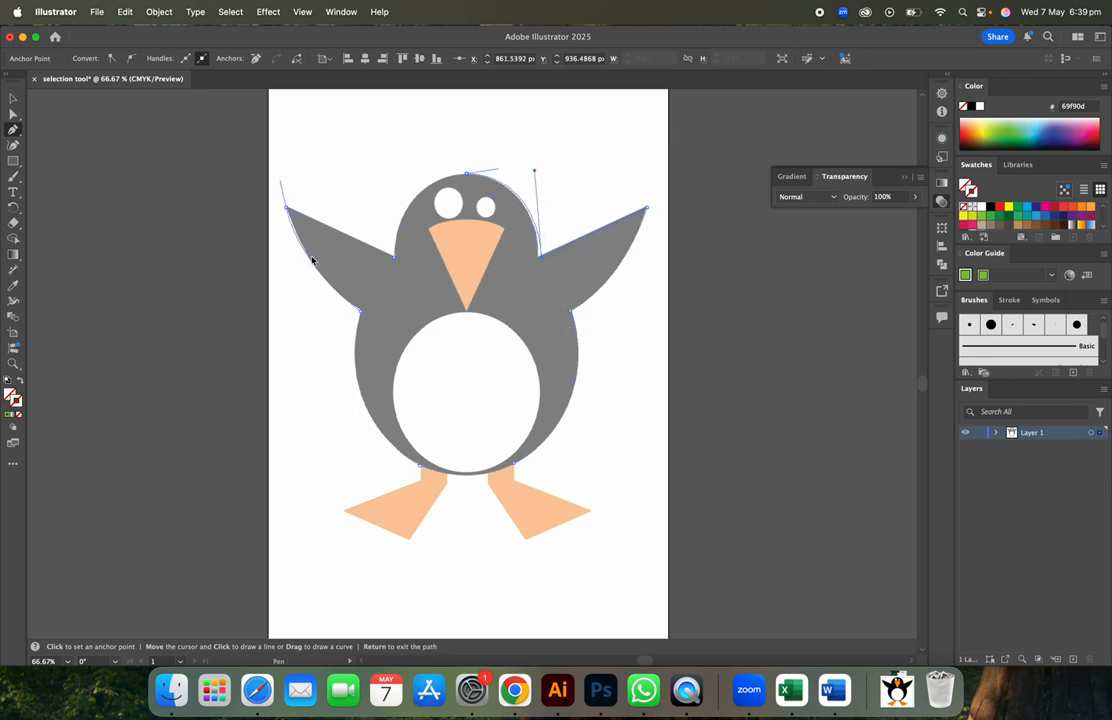
- Give the traced penguin outline a green stroke and deselect it
click(10, 416)
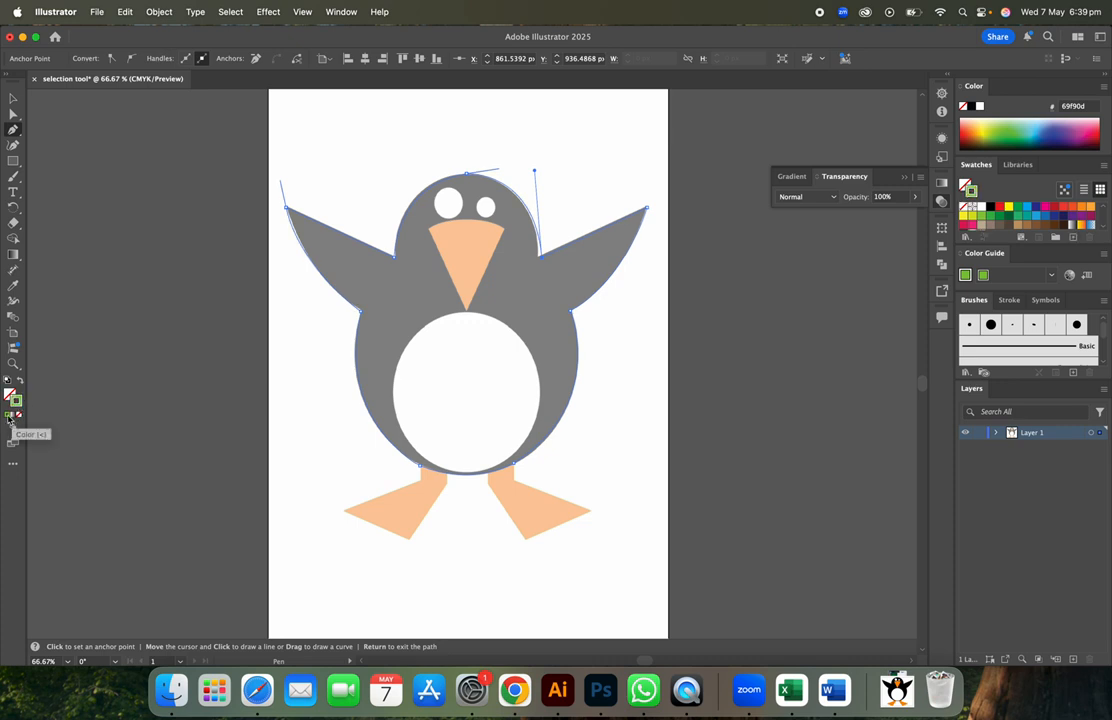
click(13, 114)
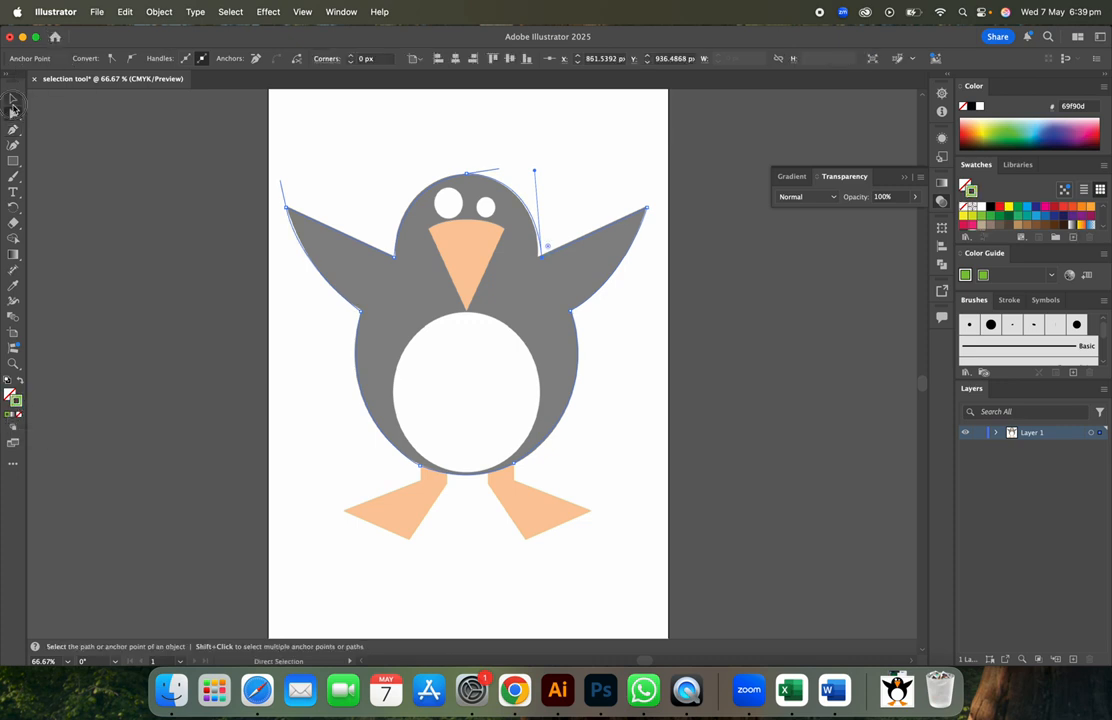
click(13, 98)
click(117, 185)
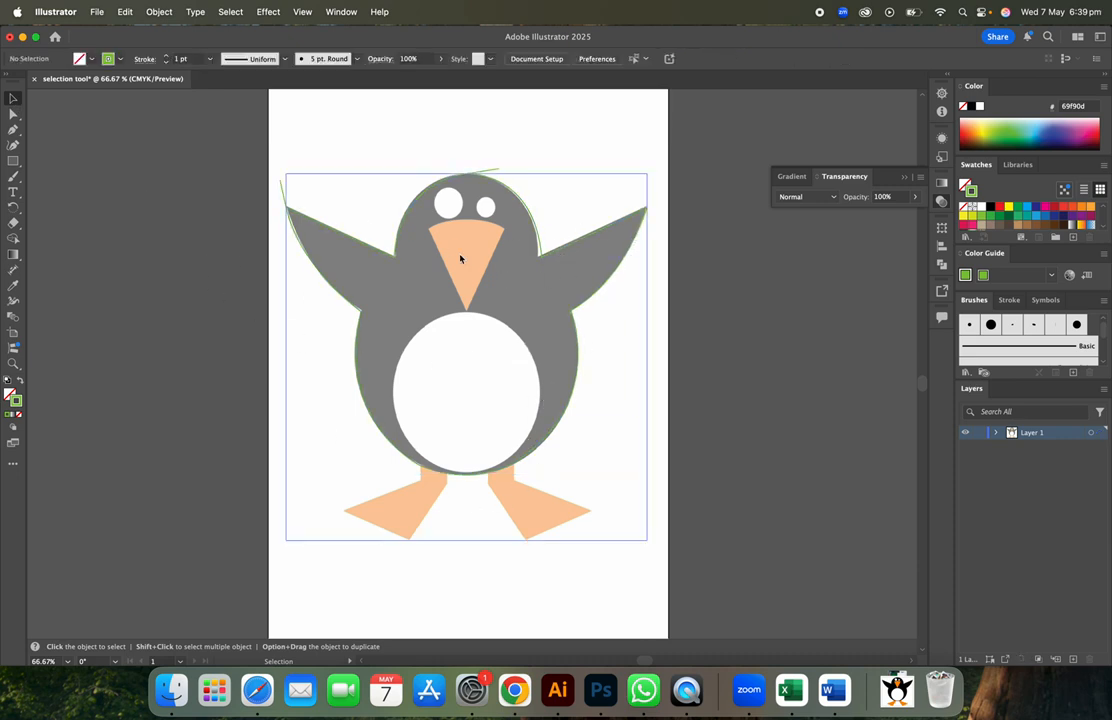
- Draw a small rectangle left of the penguin and pull its bottom corner in to make a triangle
click(14, 131)
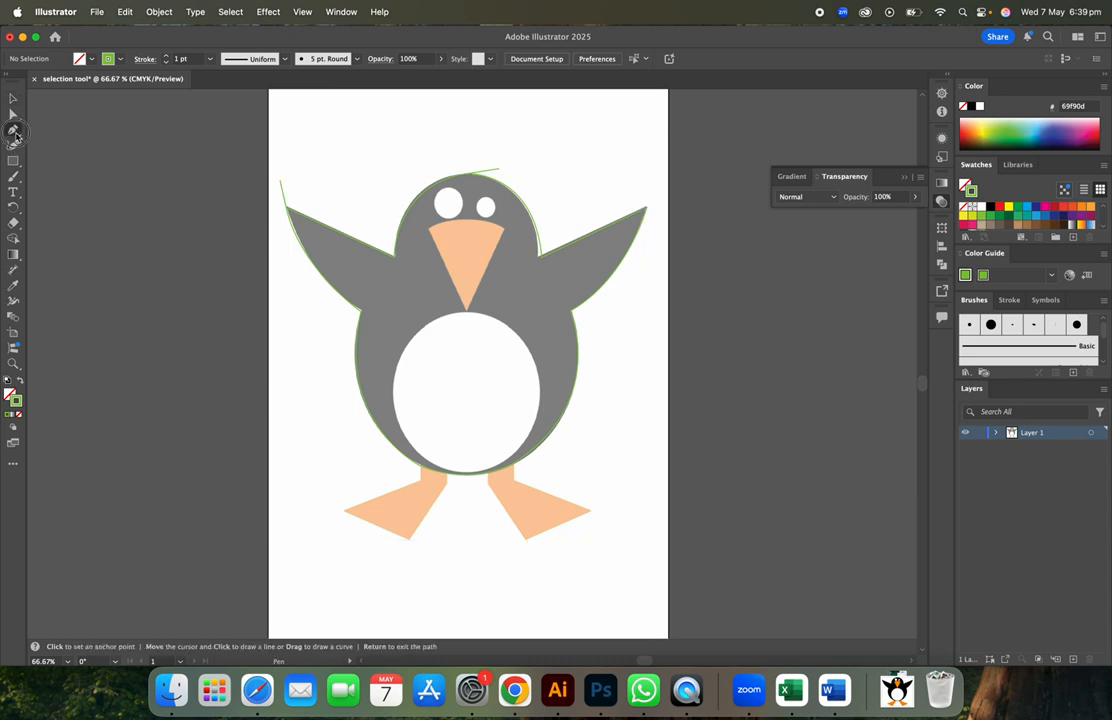
click(14, 161)
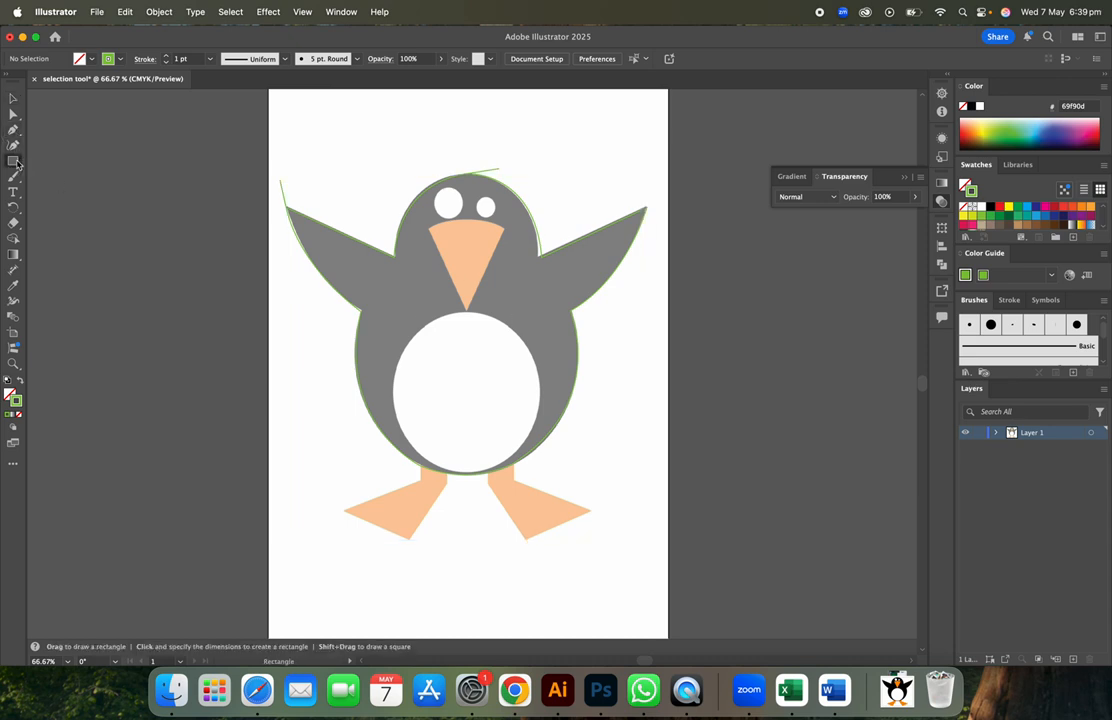
drag(17, 164, 52, 161)
drag(170, 273, 207, 337)
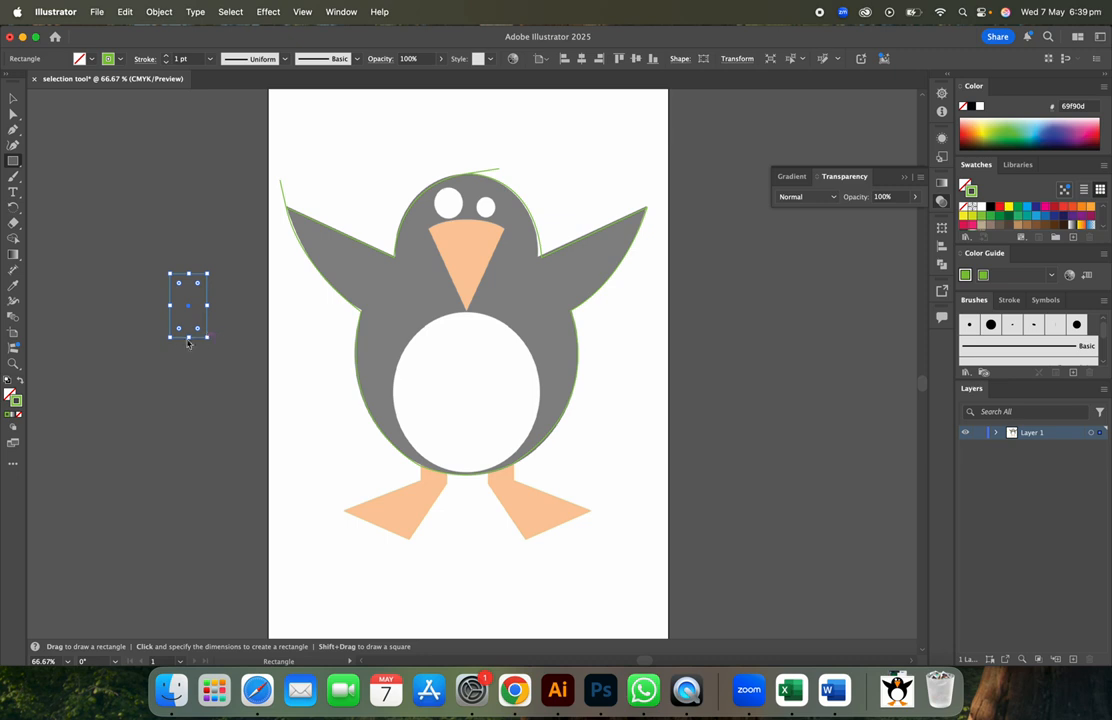
click(14, 114)
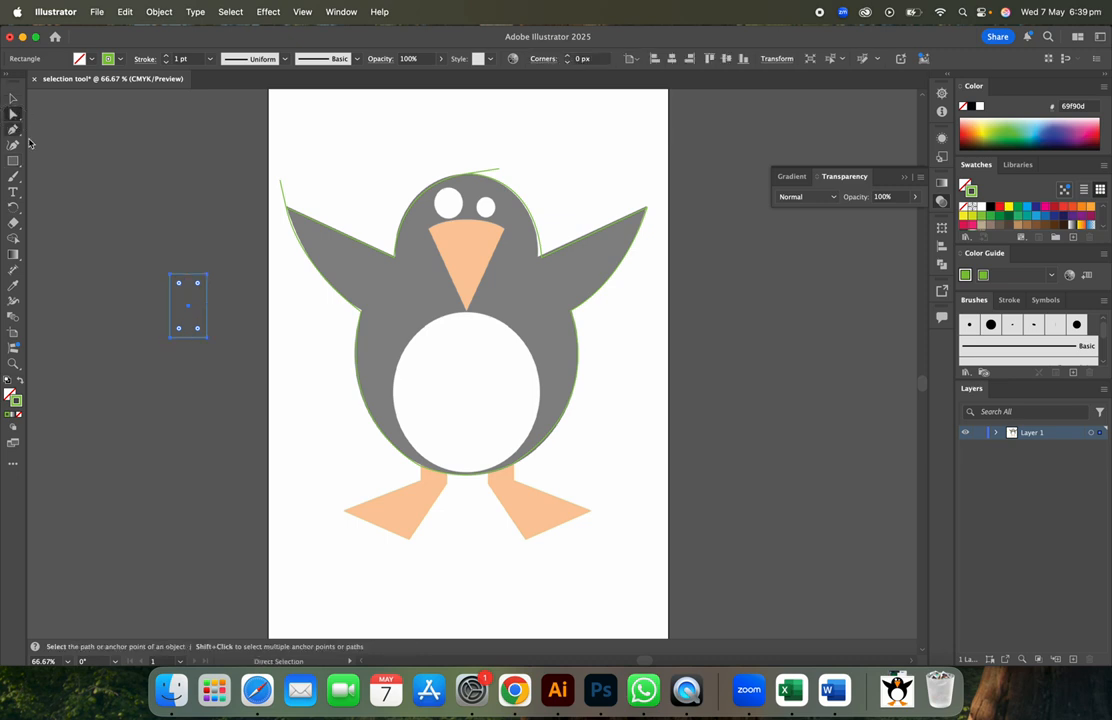
click(171, 338)
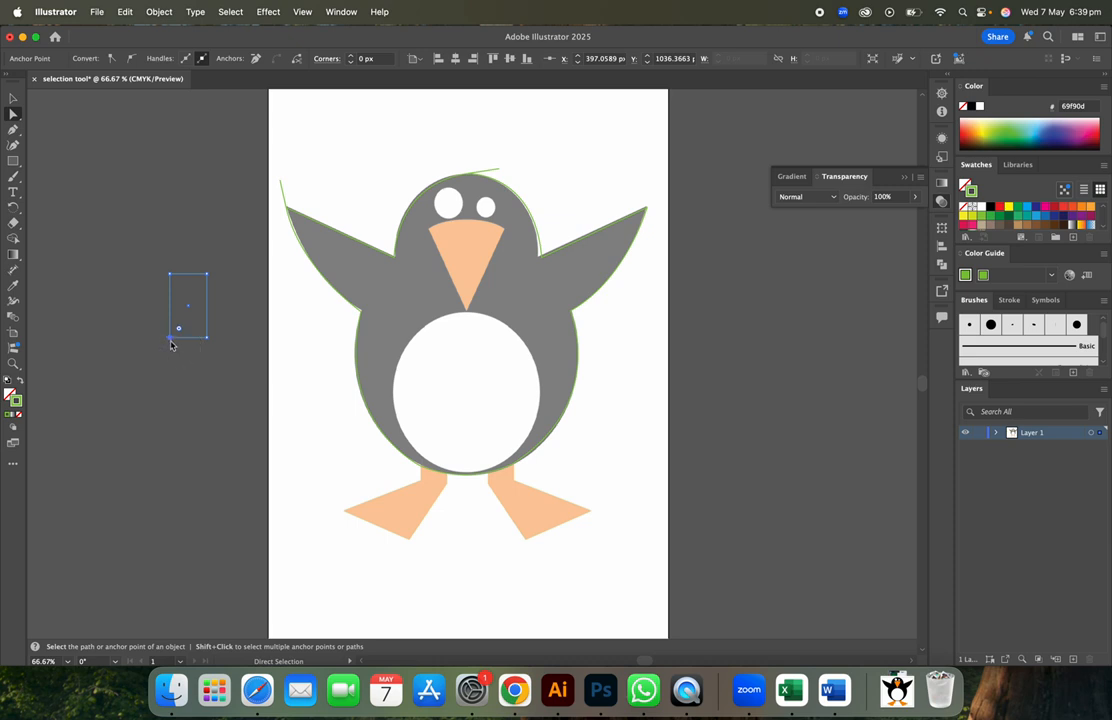
mouse_move(174, 344)
mouse_down()
mouse_move(204, 340)
mouse_move(193, 345)
mouse_up()
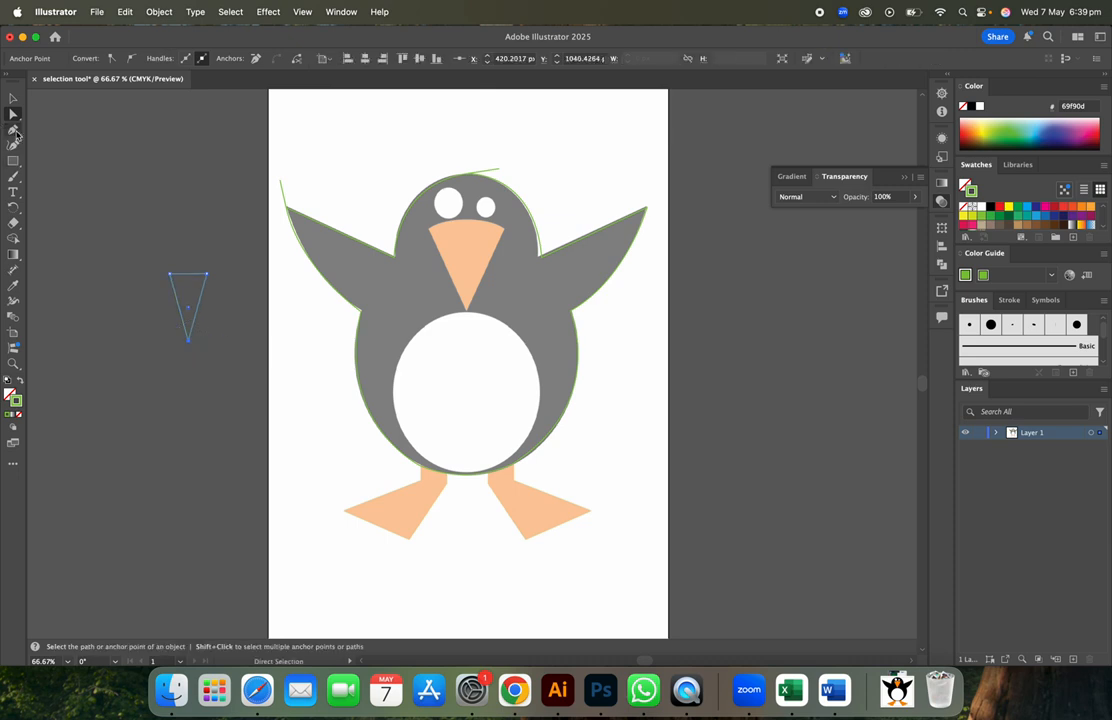
- Curve the triangle's top edge, widen it, and move it over the penguin's beak
drag(15, 133, 45, 144)
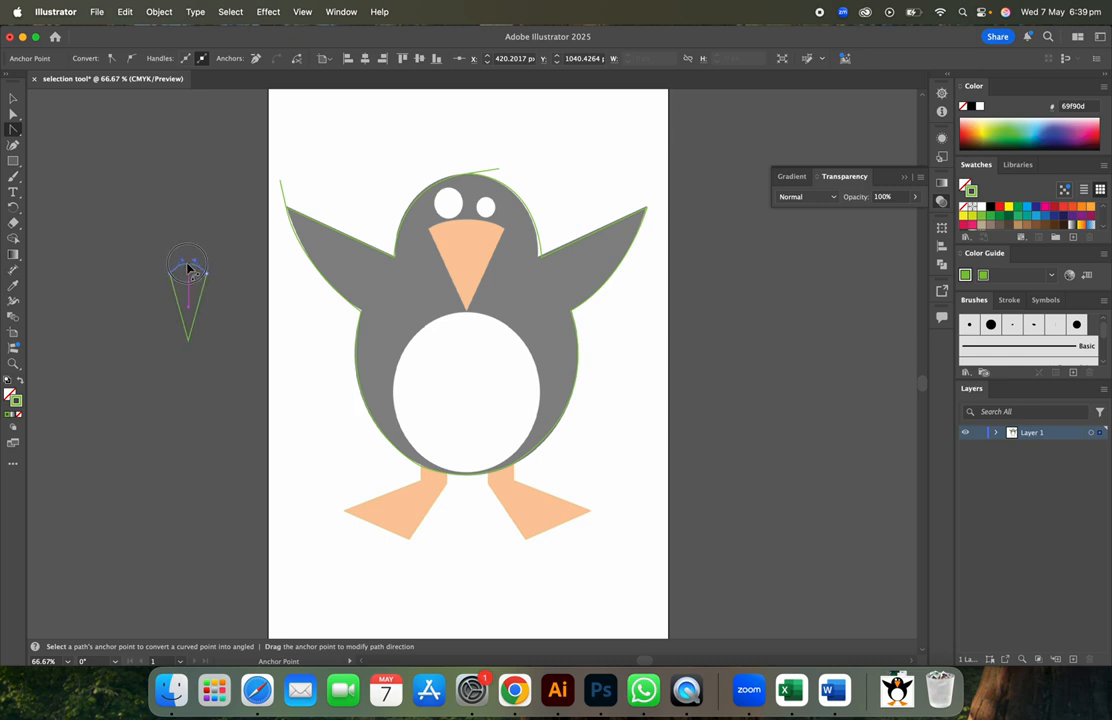
drag(187, 268, 188, 268)
click(13, 98)
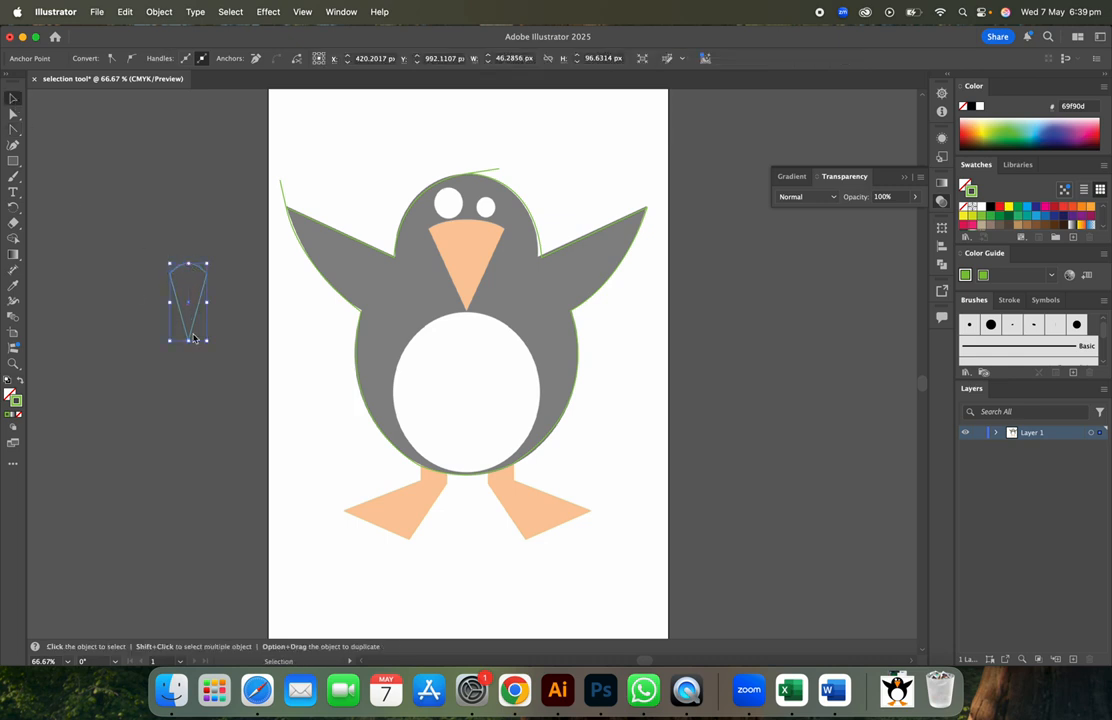
click(234, 332)
click(199, 306)
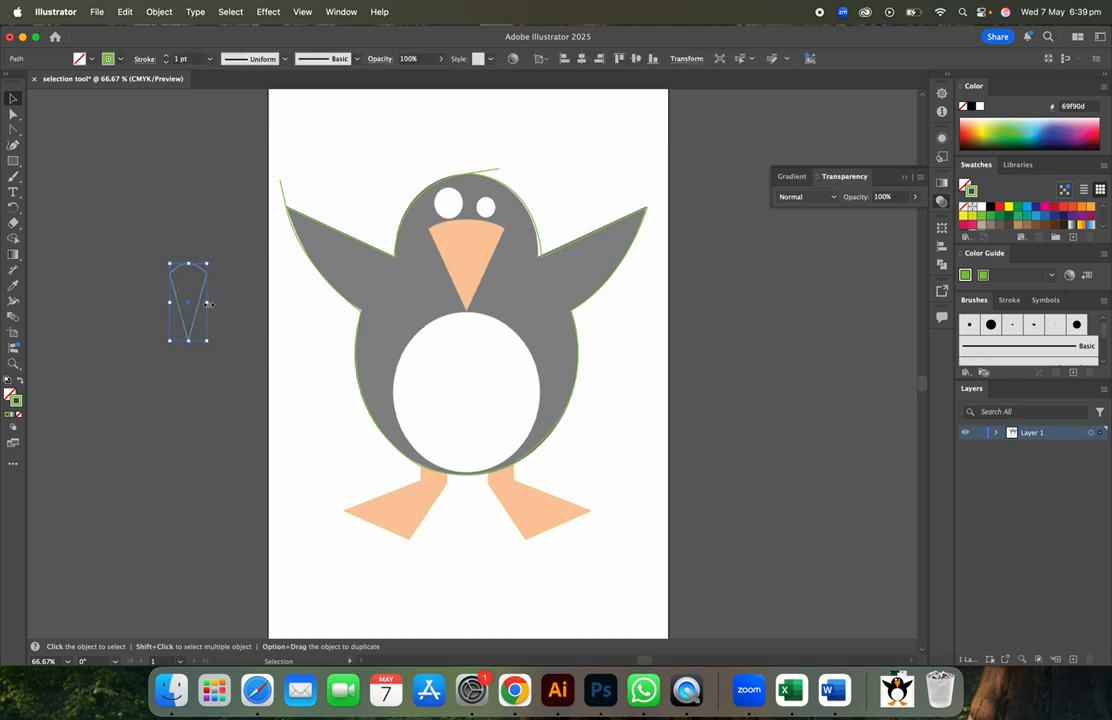
drag(208, 303, 466, 316)
drag(477, 239, 478, 244)
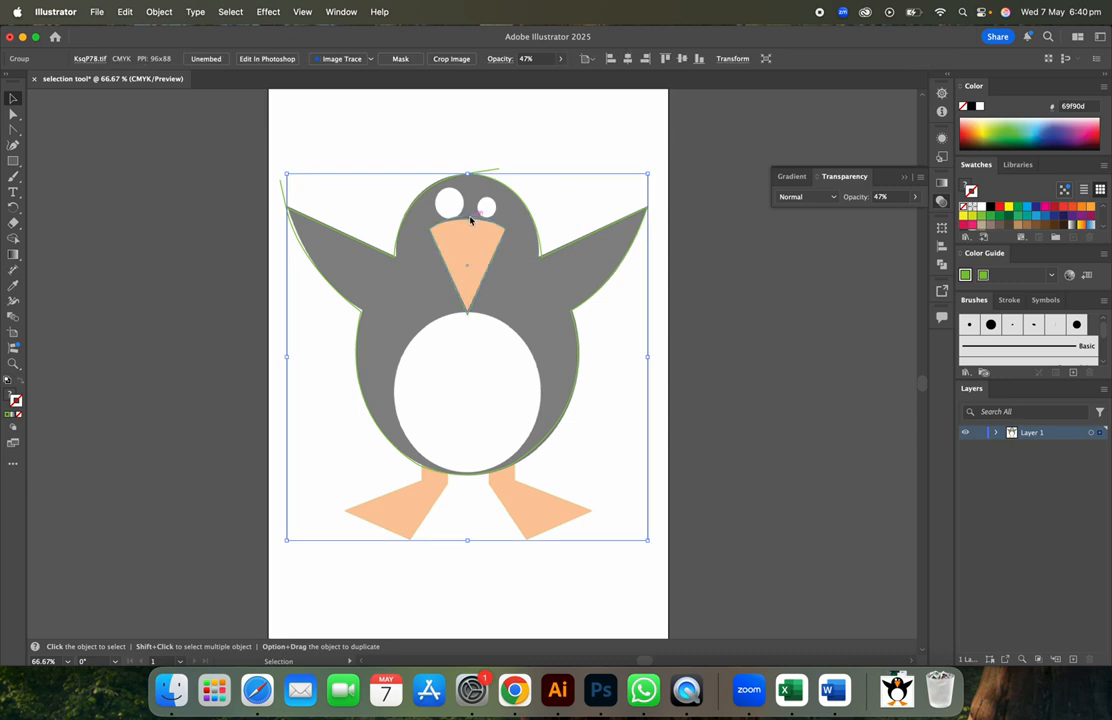
- Bend the beak outline's top edge into a curve with the Anchor Point tool
click(471, 221)
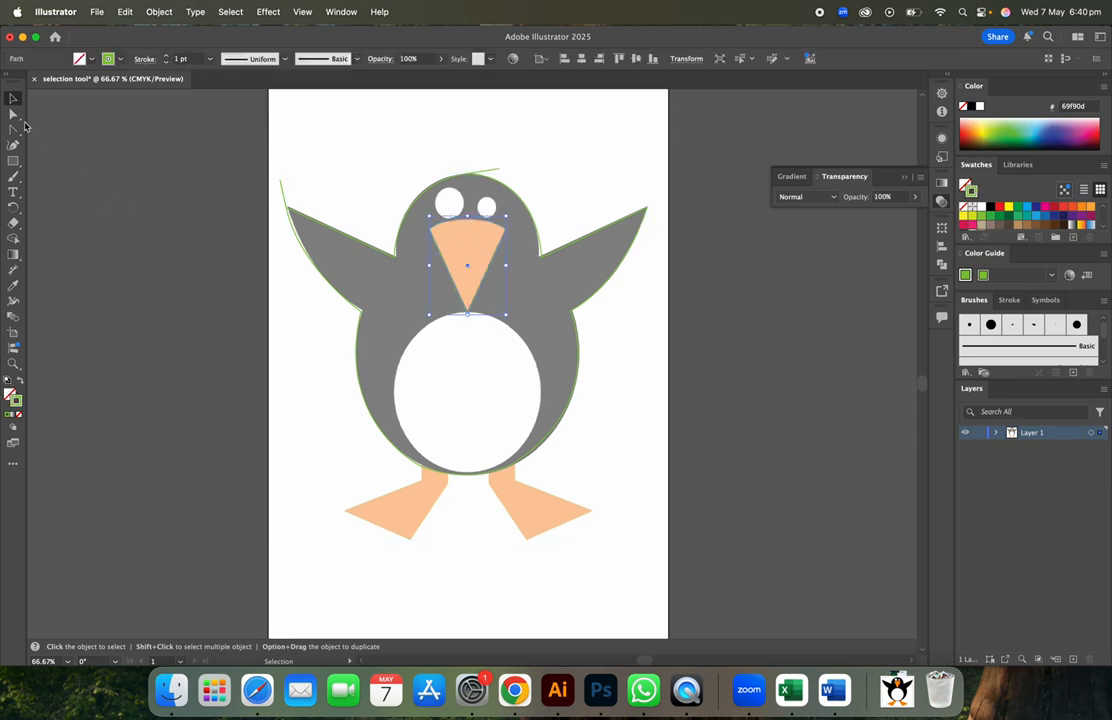
click(17, 130)
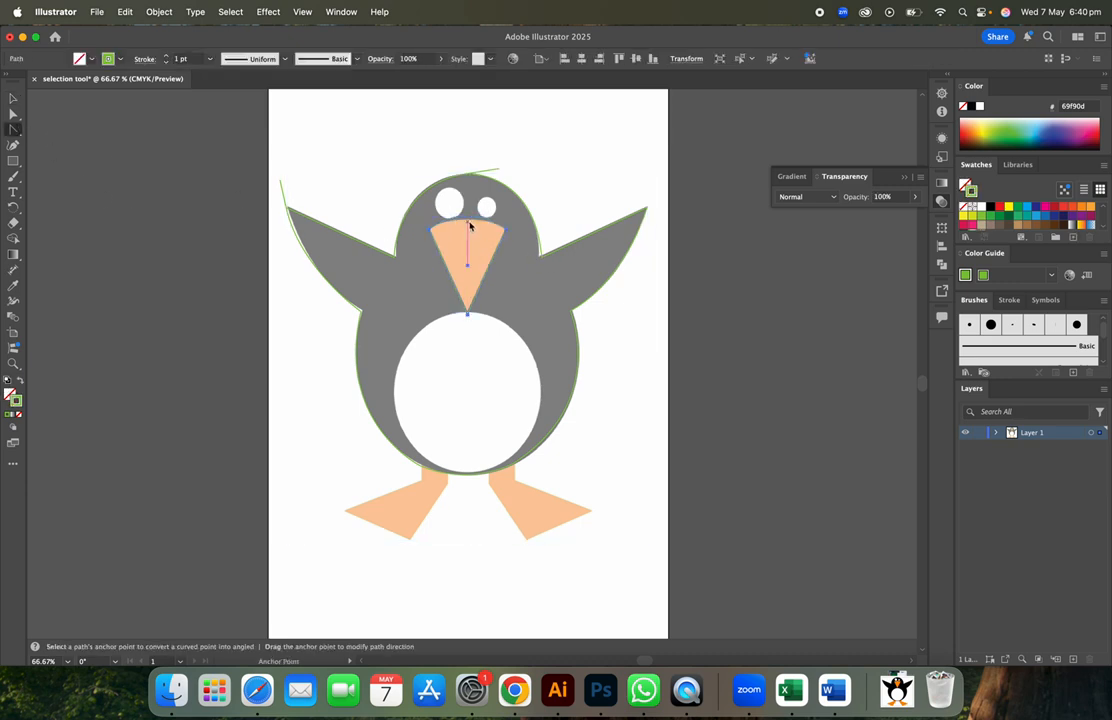
drag(467, 221, 468, 226)
click(17, 99)
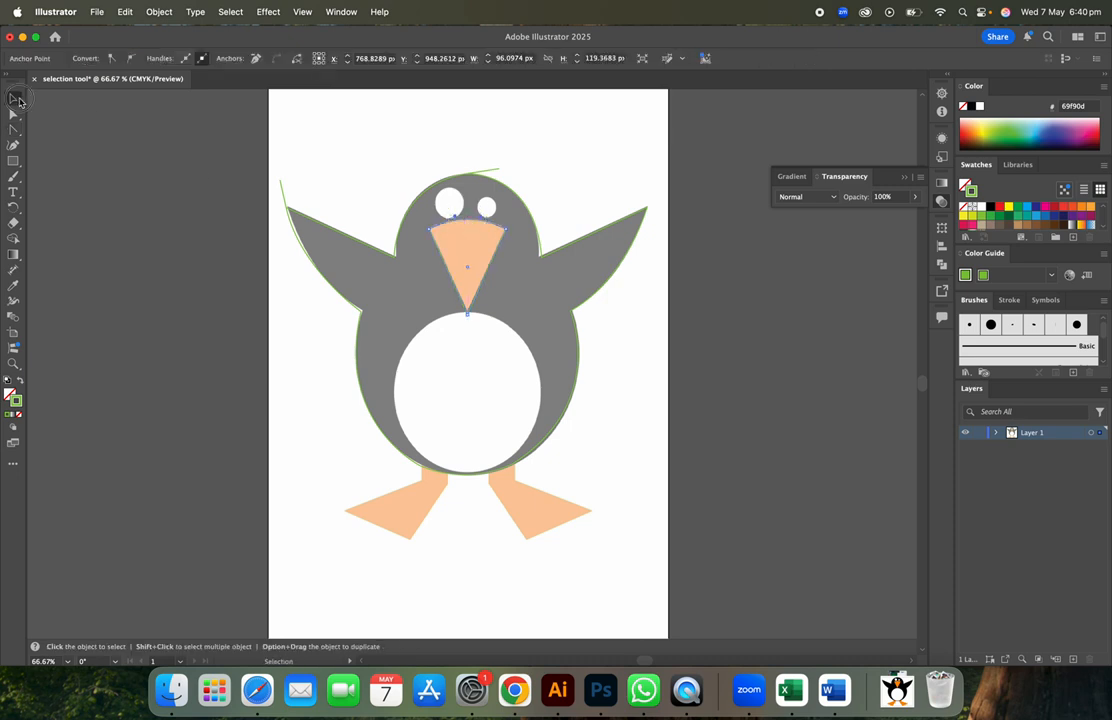
click(205, 327)
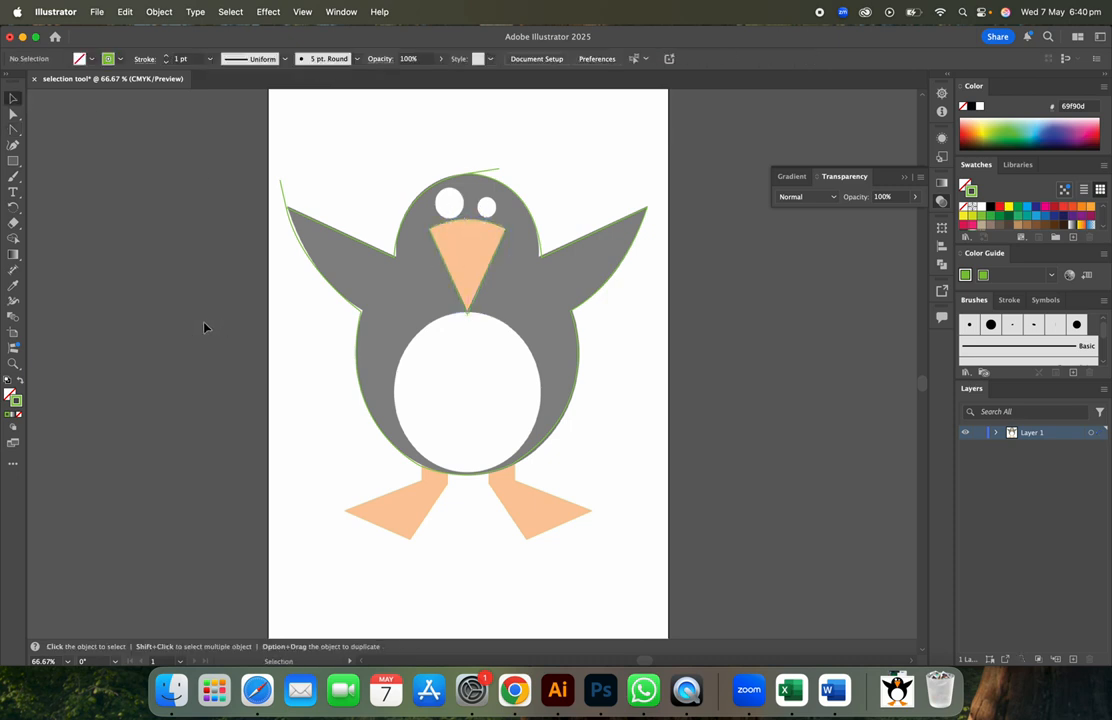
- Shorten the beak outline so its tip meets the top of the belly, checking it zoomed in
click(468, 316)
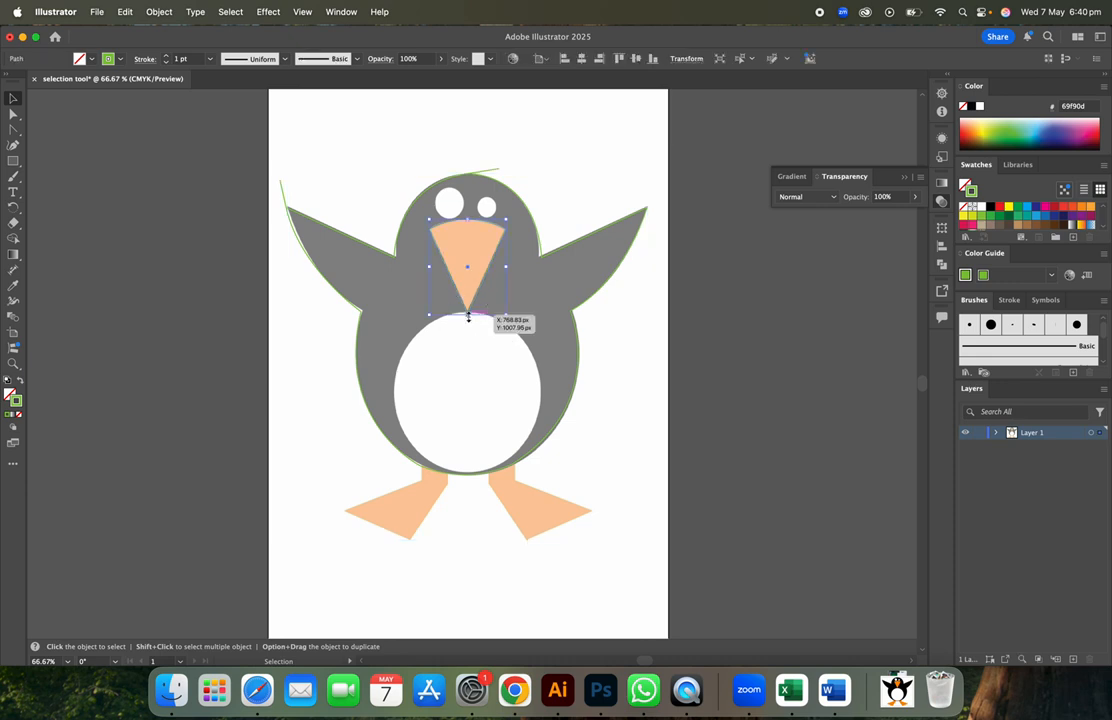
drag(467, 315, 467, 313)
click(620, 345)
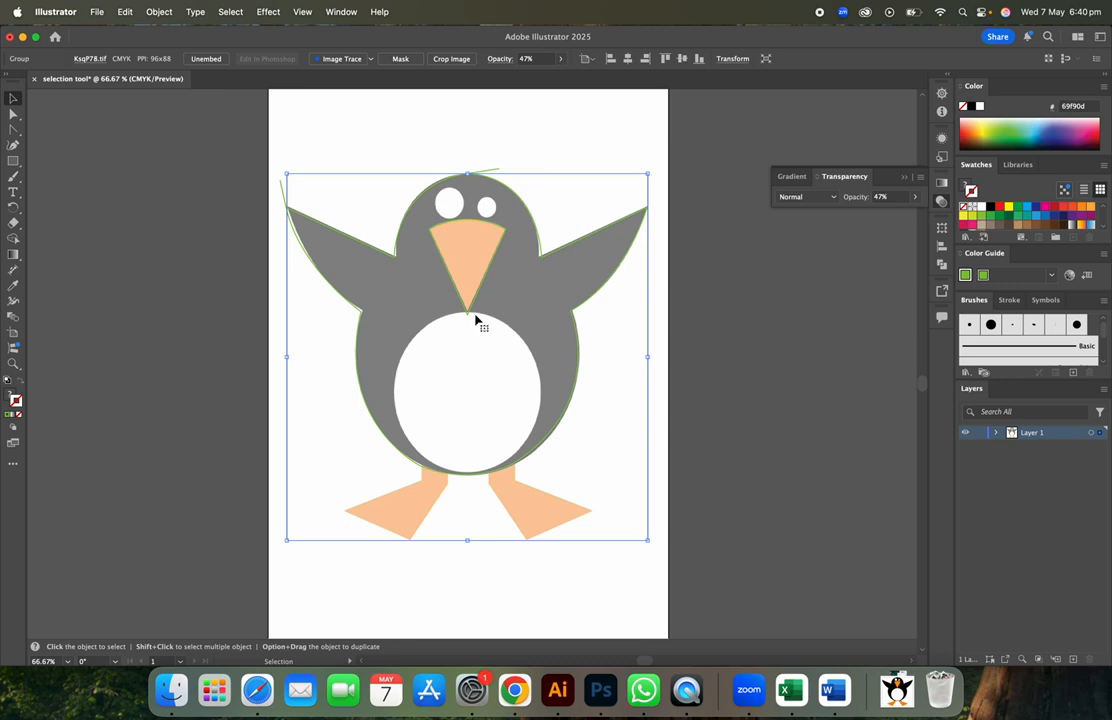
key(a)
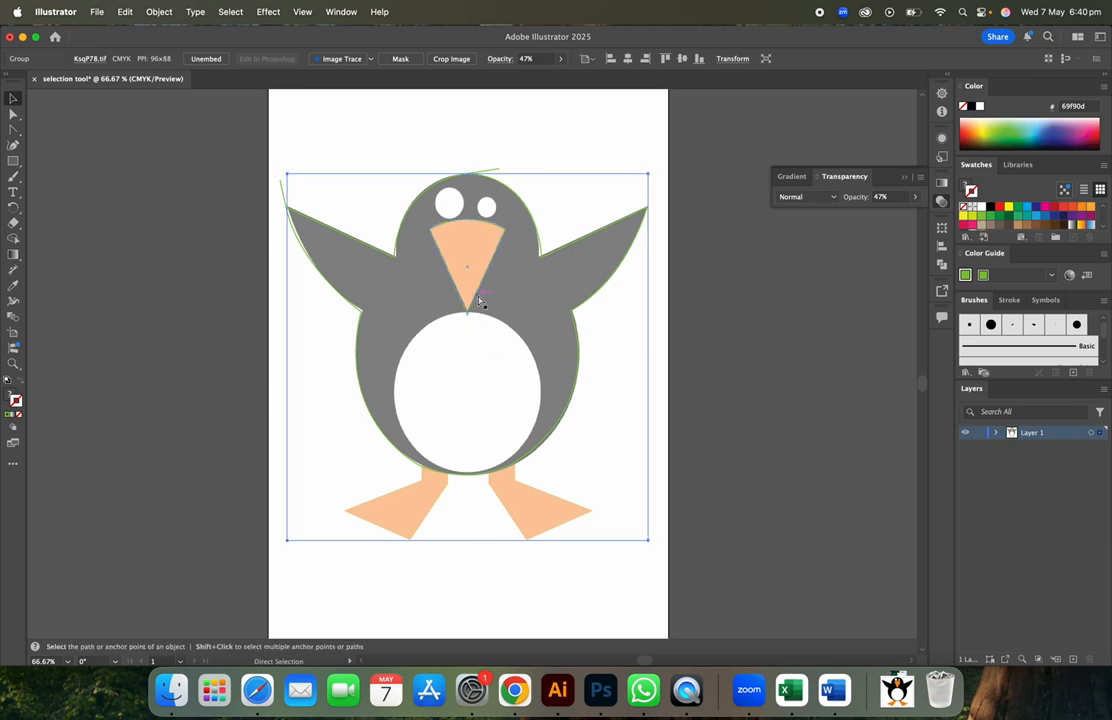
key(super+equal)
click(471, 268)
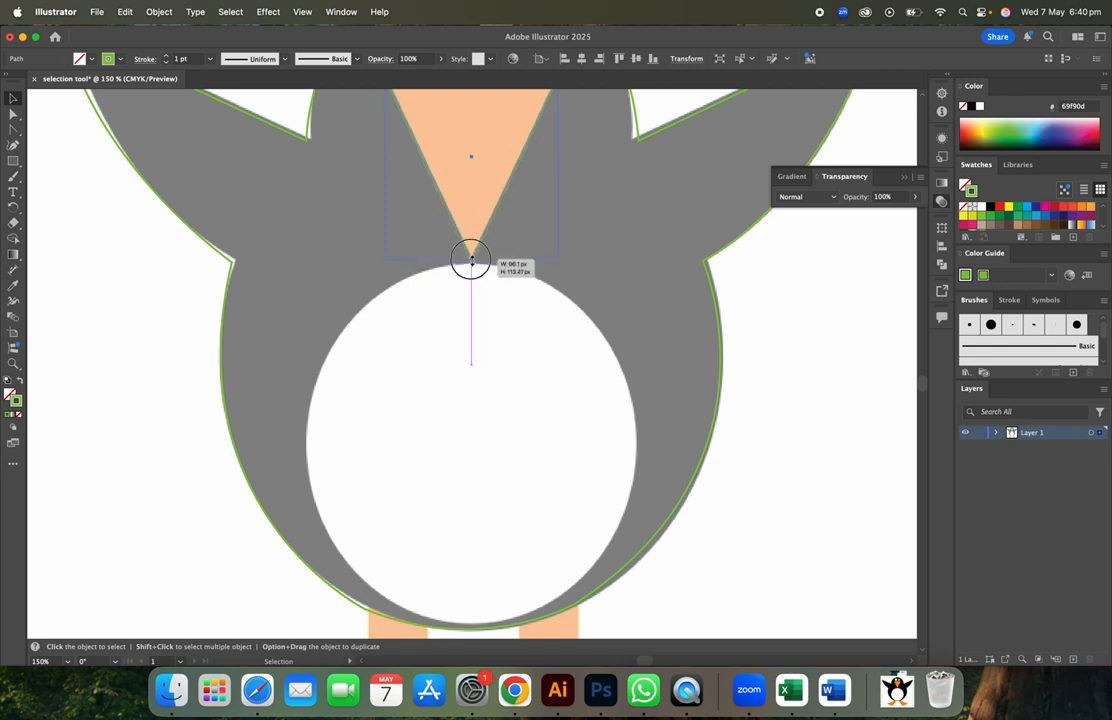
click(575, 368)
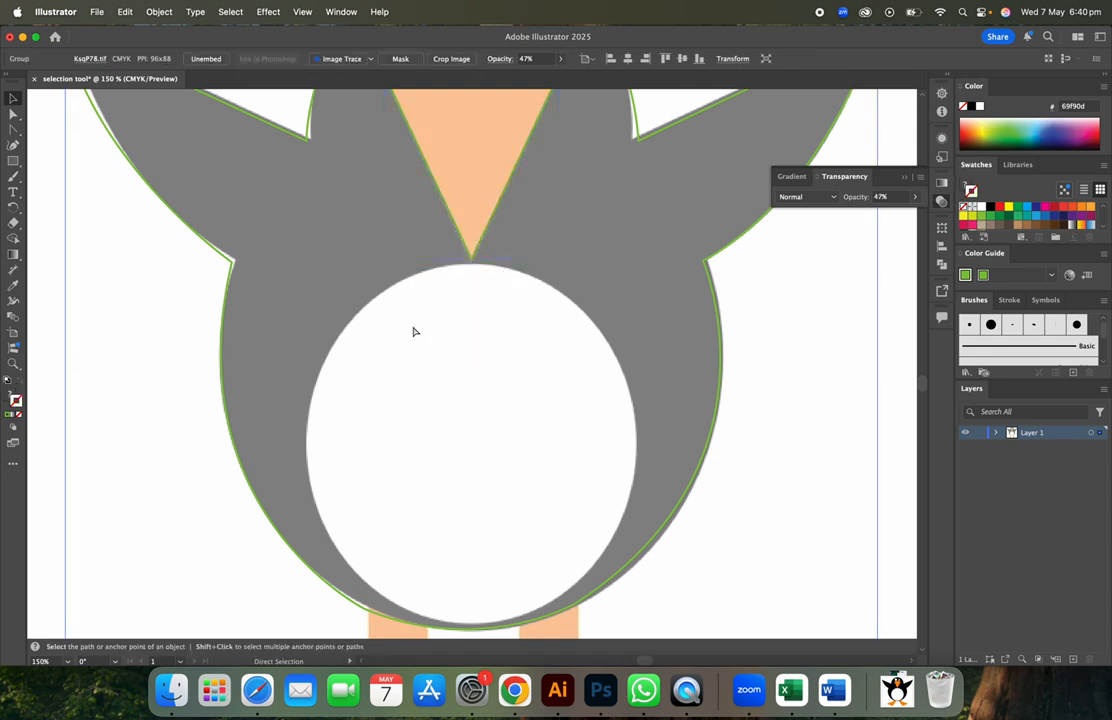
key(super+minus)
key(super+minus)
- Draw a circle beside the penguin with the Ellipse tool and give it a green 1 pt stroke
click(13, 160)
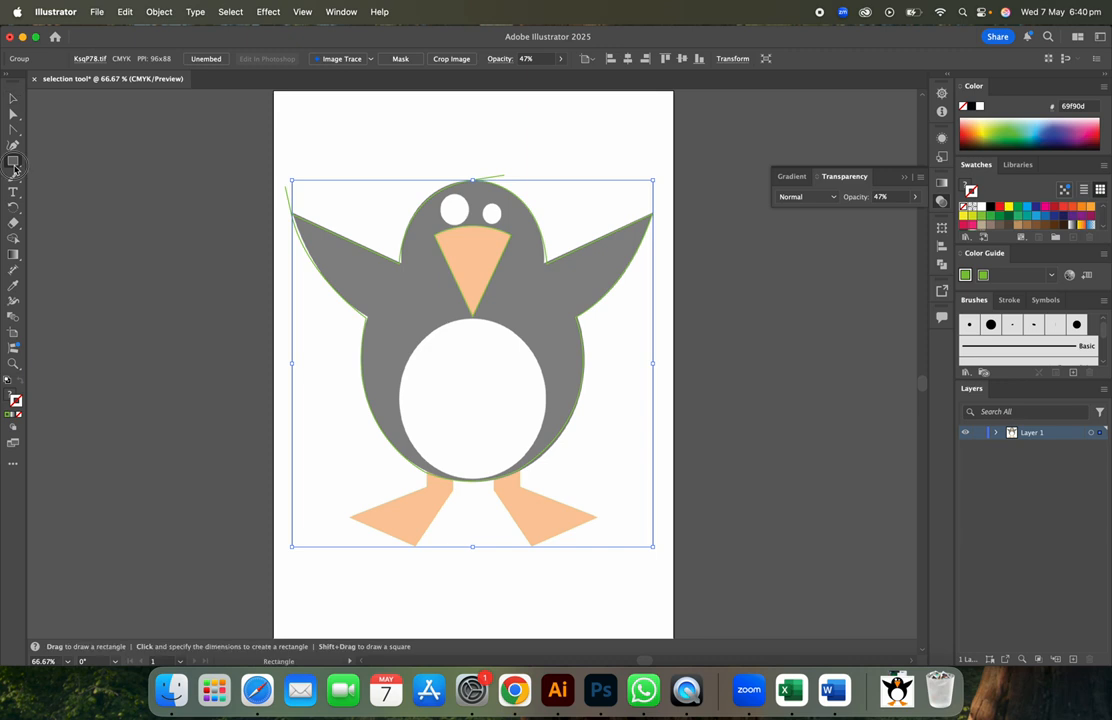
drag(16, 168, 40, 167)
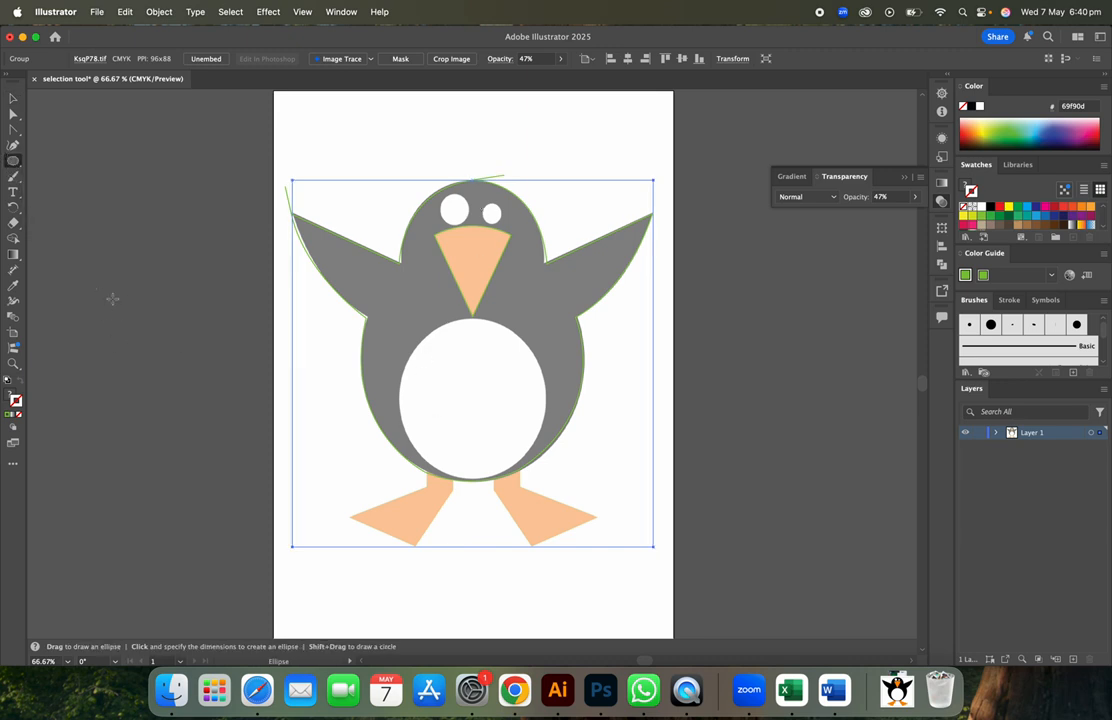
drag(113, 298, 295, 481)
click(13, 99)
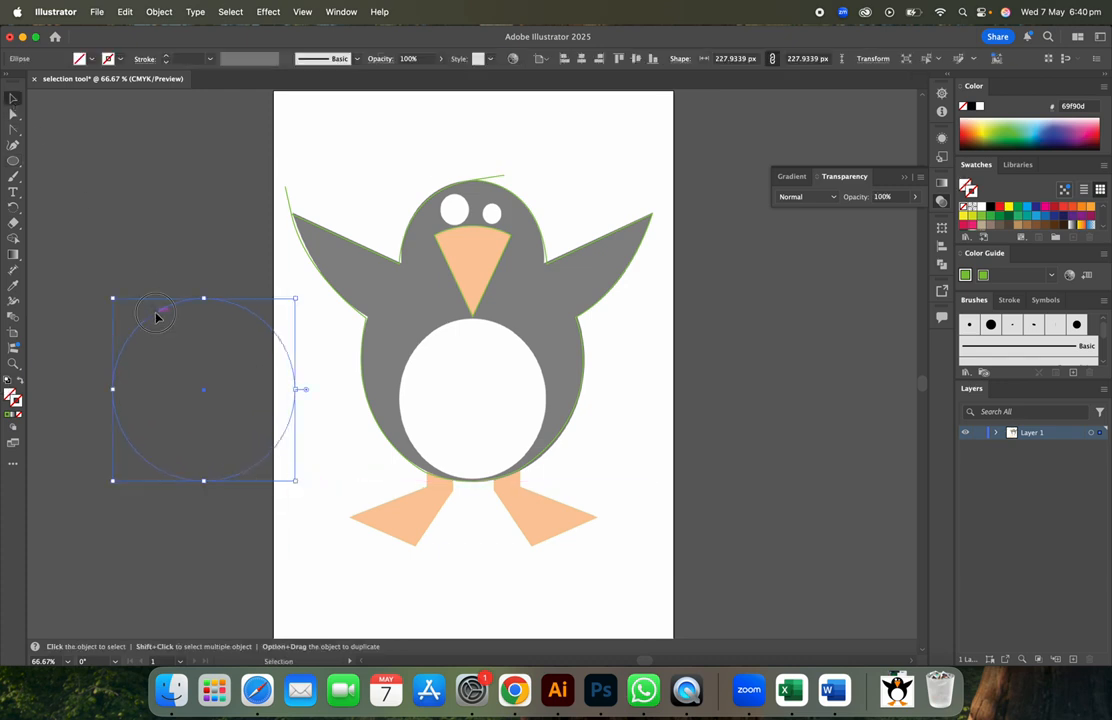
click(9, 416)
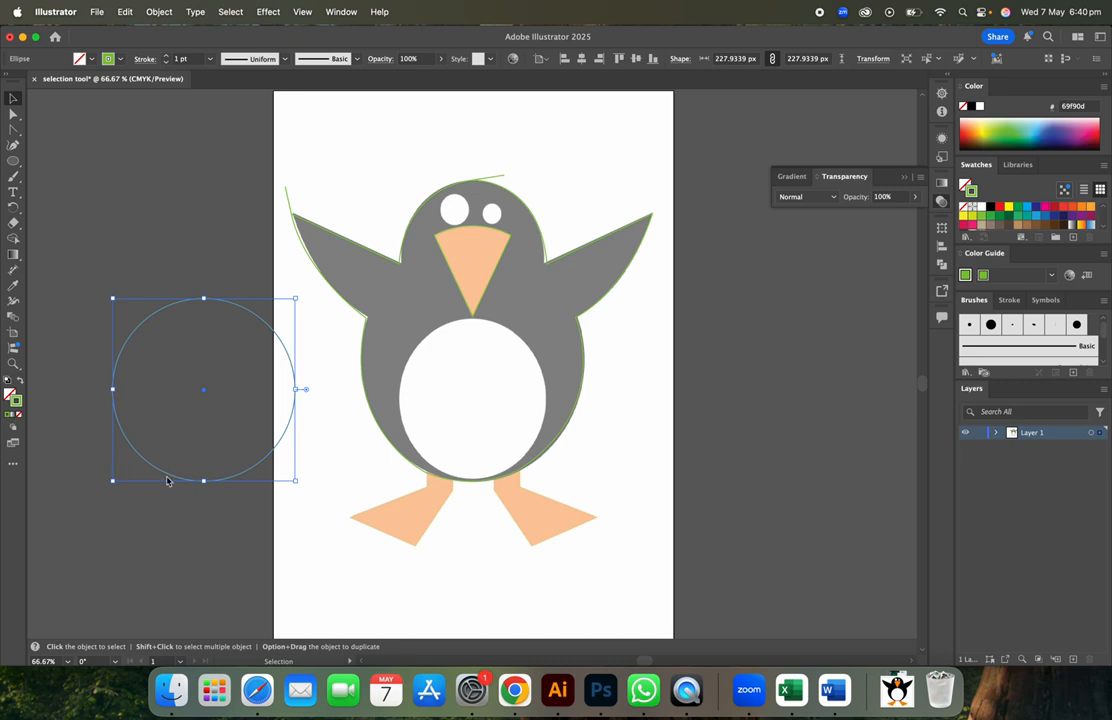
- Move the circle onto the white belly and resize it to about 177 × 205 px
drag(167, 481, 441, 481)
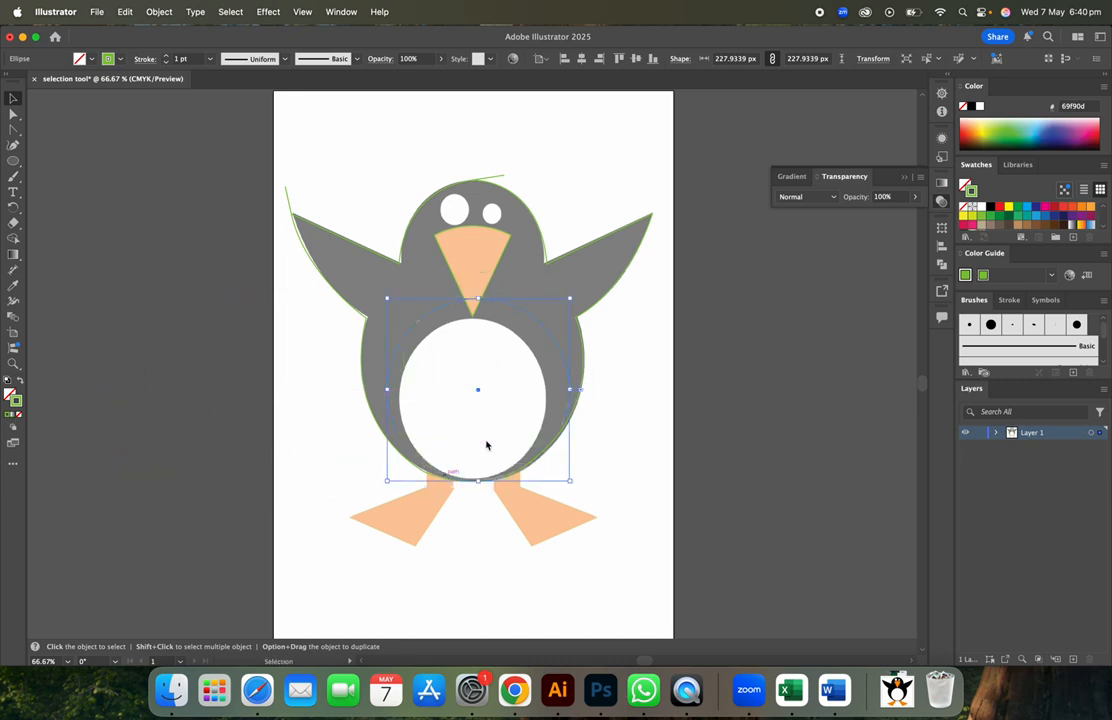
drag(570, 298, 529, 324)
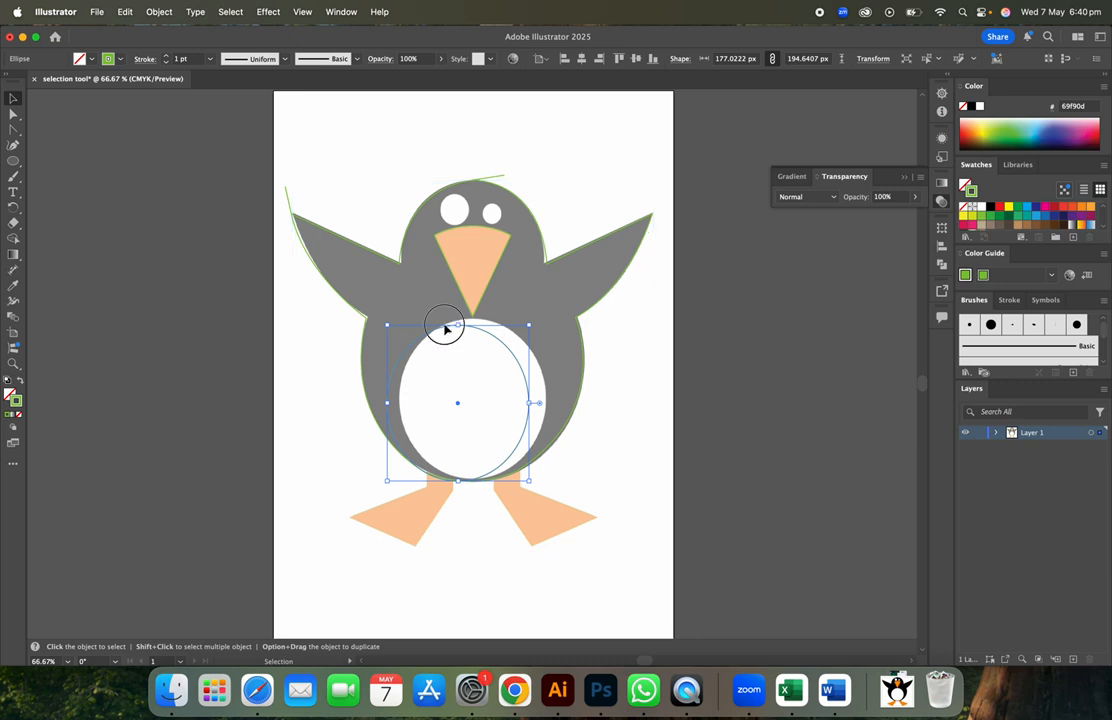
drag(444, 328, 460, 323)
drag(472, 472, 472, 481)
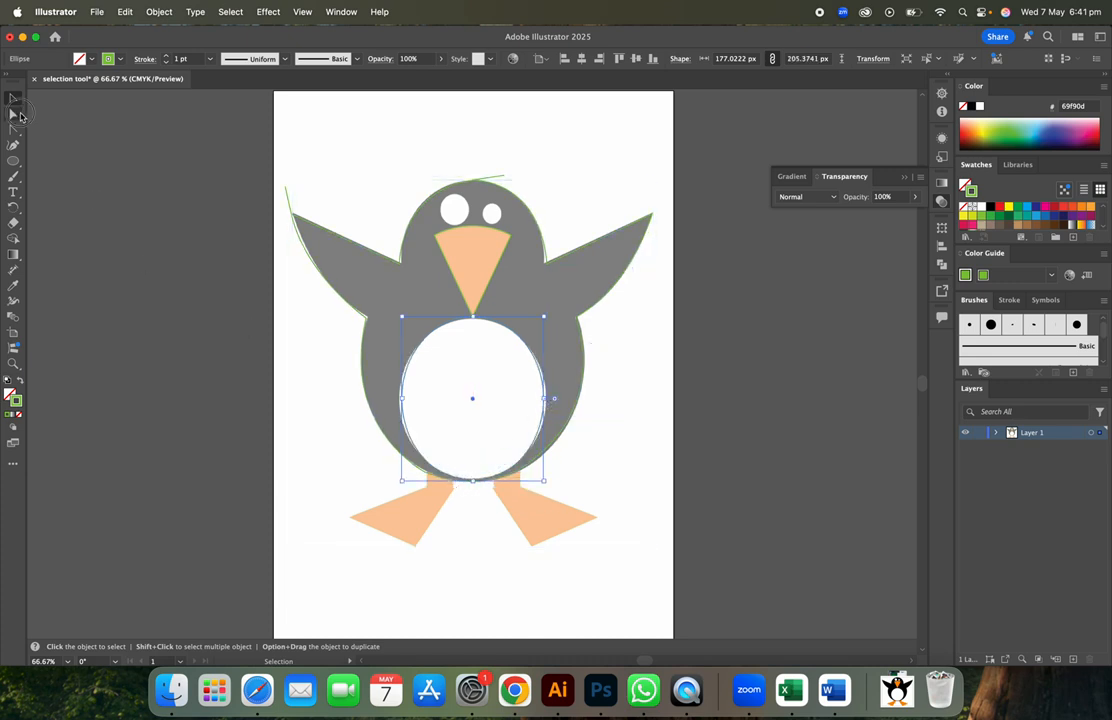
- Push the belly ellipse's left edge outward to match the white belly
click(19, 115)
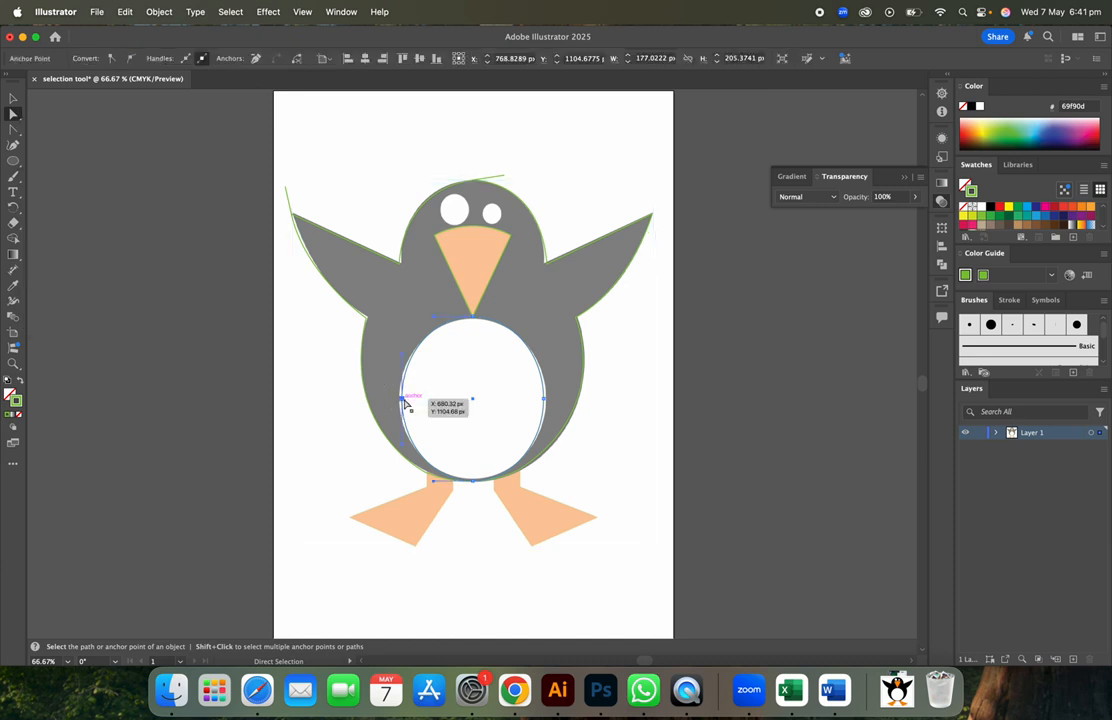
drag(405, 402, 400, 400)
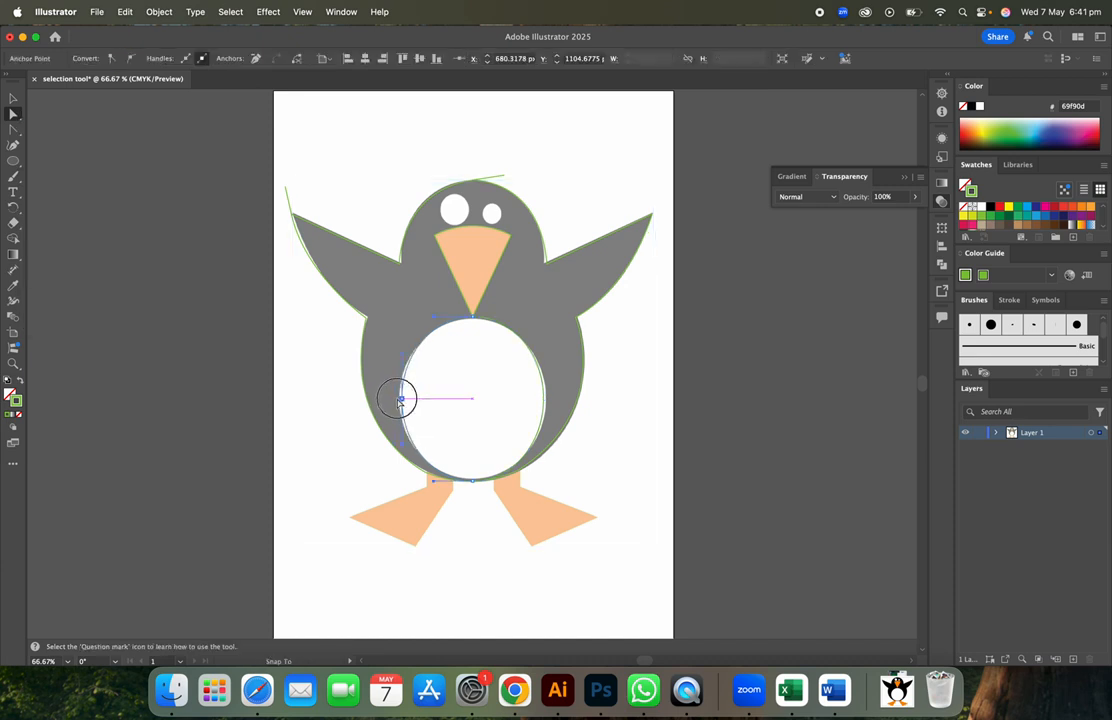
key(v)
key(super+minus)
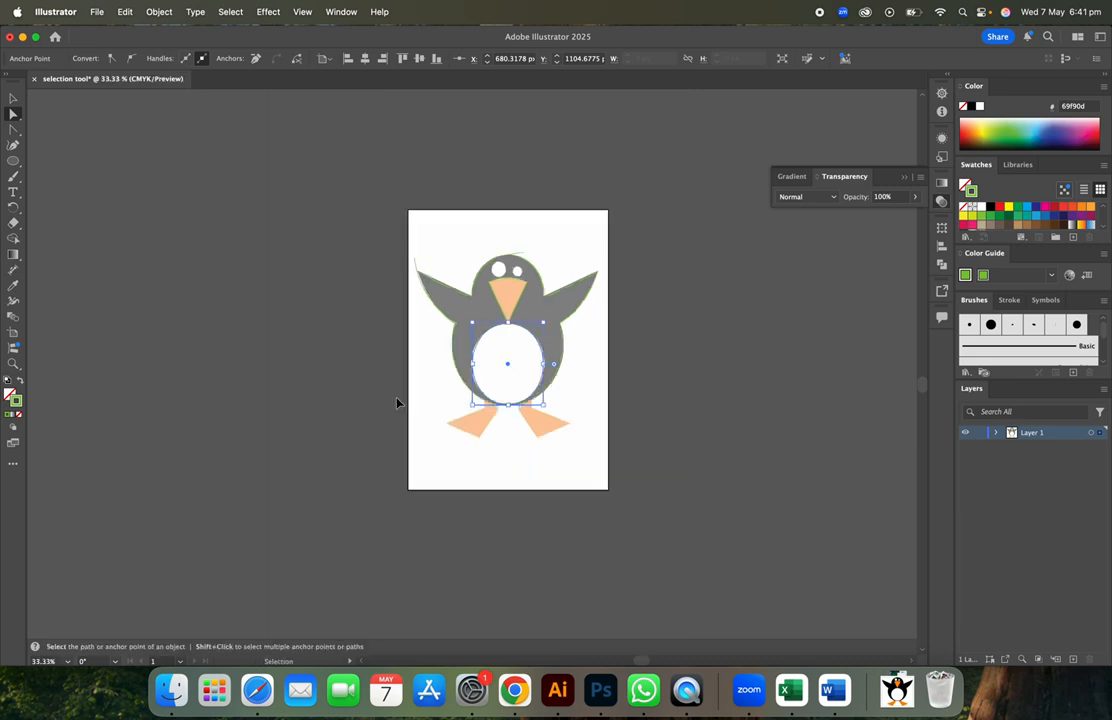
key(super+plus)
key(super+plus)
key(super+plus)
key(super+plus)
key(super+plus)
click(520, 361)
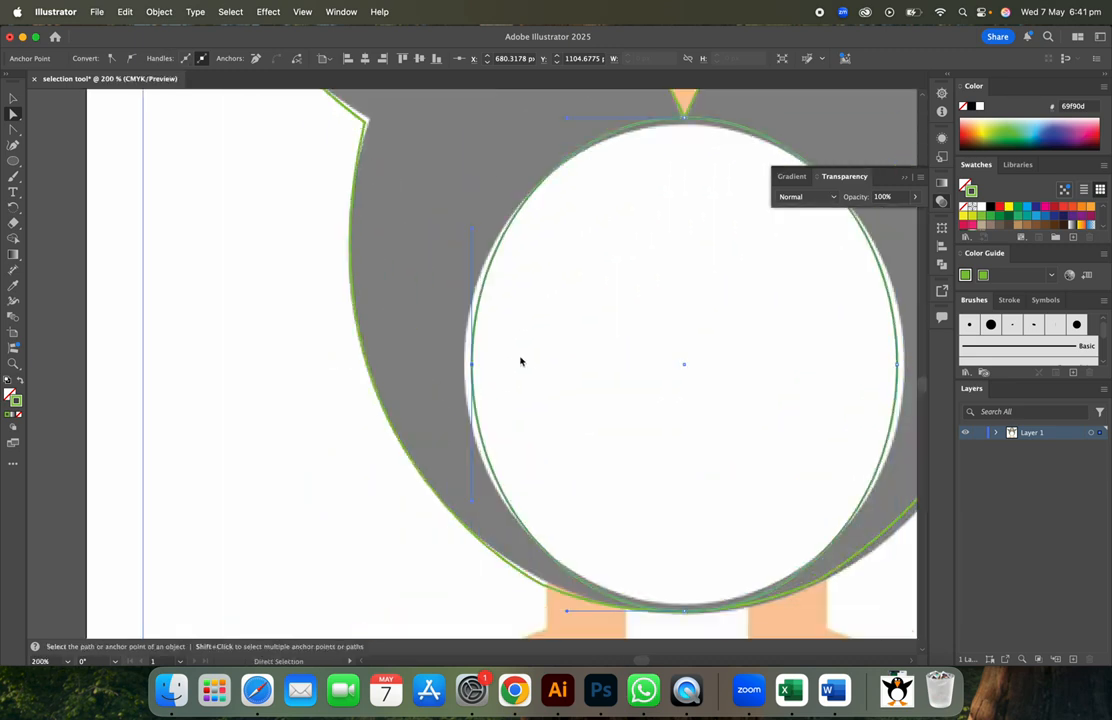
drag(472, 366, 463, 366)
- Nudge the ellipse's right edge out, then move its bottom and top points so the top meets the beak tip
click(670, 533)
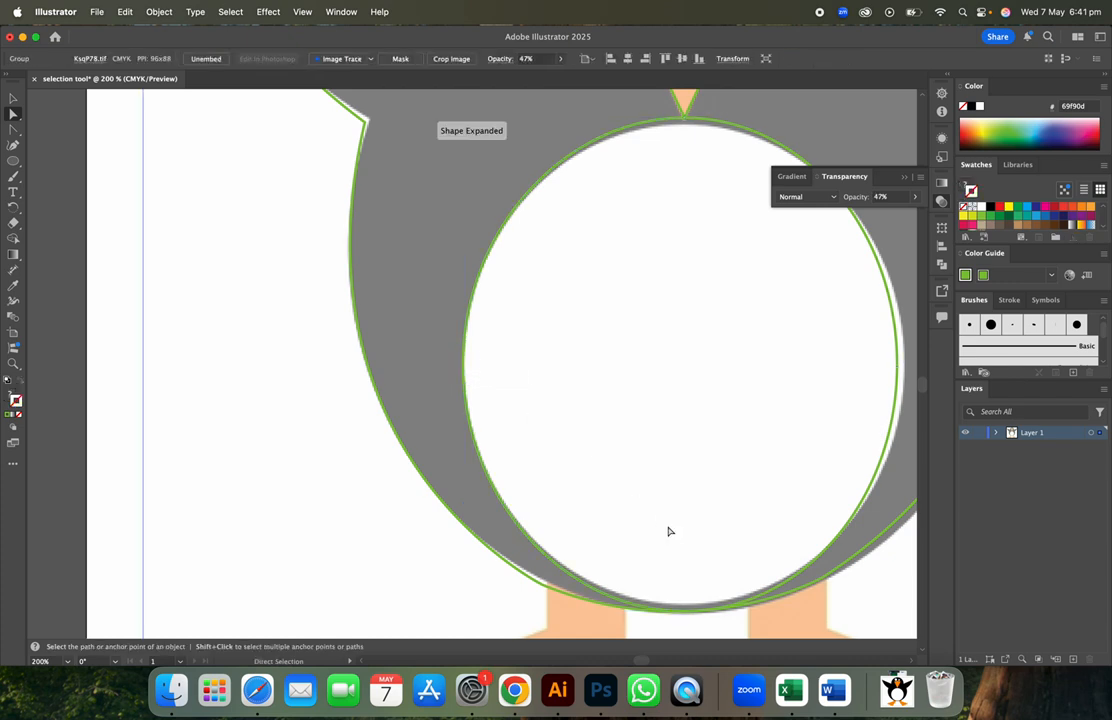
click(881, 461)
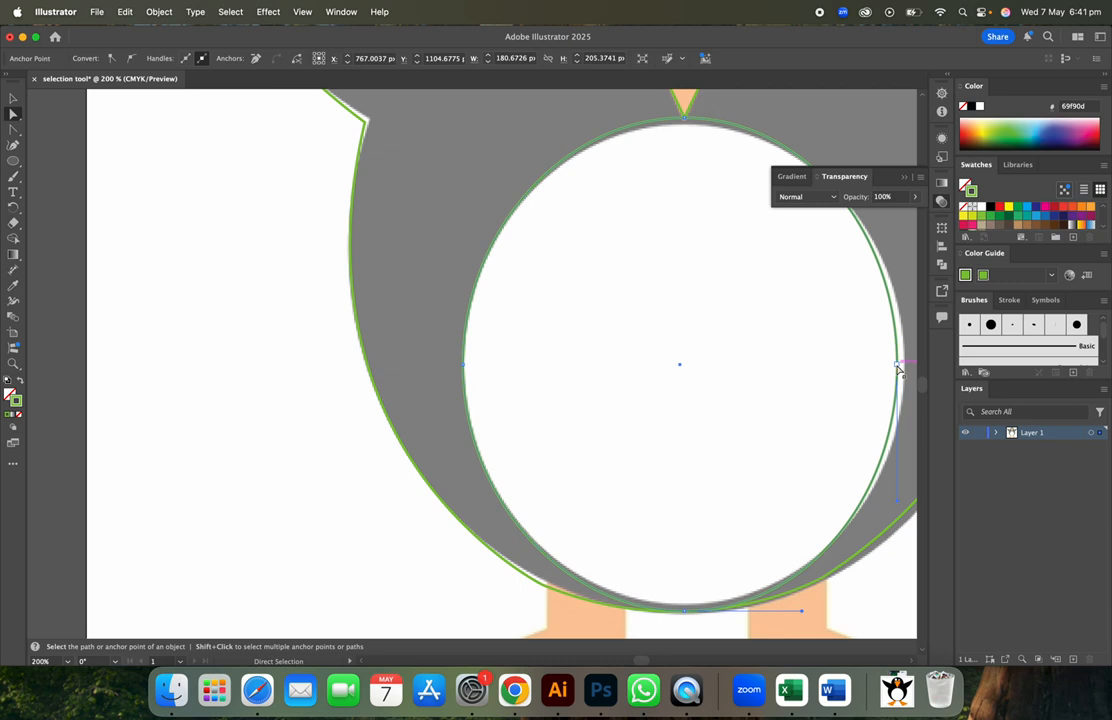
click(897, 366)
drag(897, 366, 905, 366)
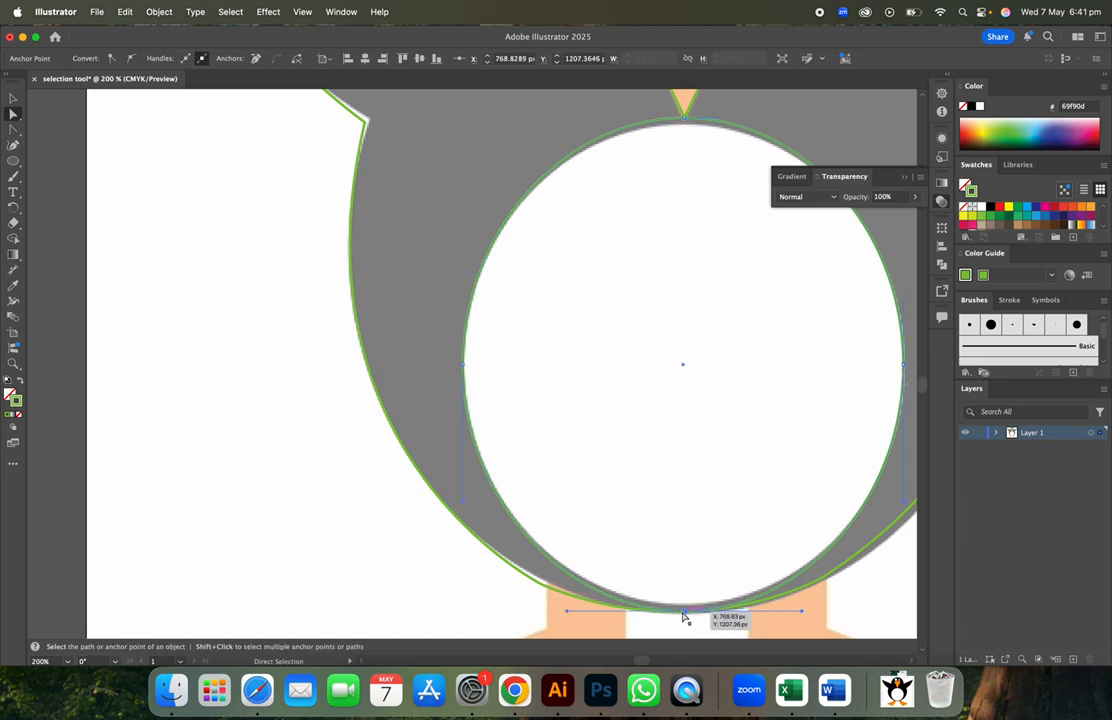
drag(685, 612, 683, 604)
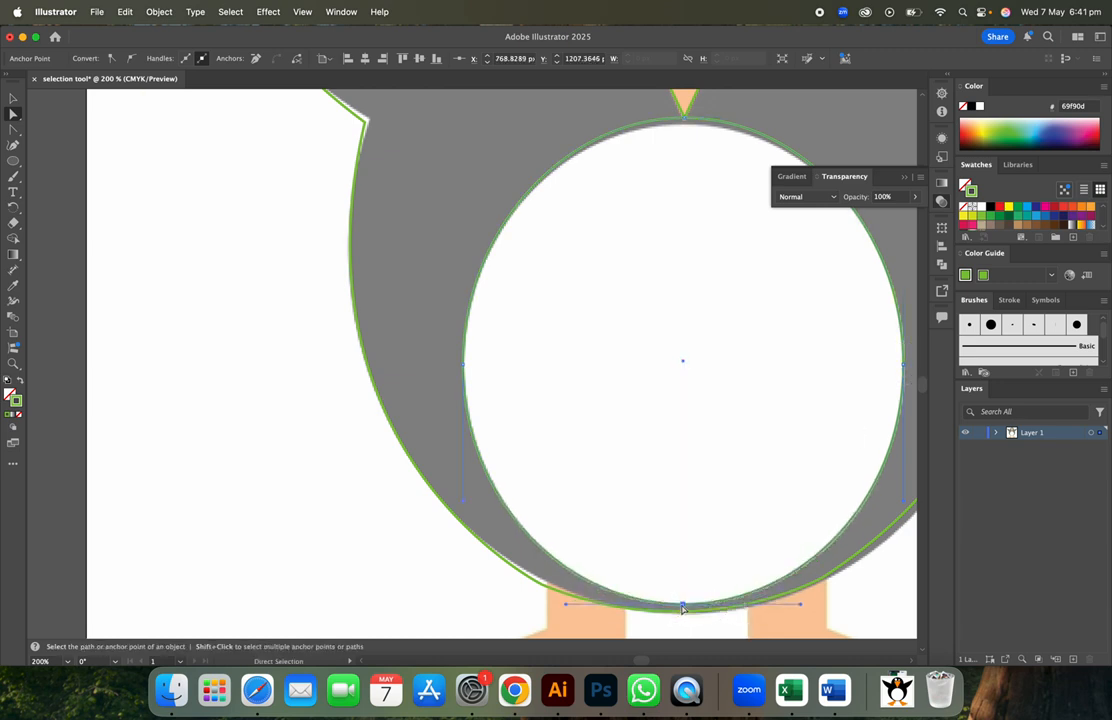
drag(684, 120, 685, 127)
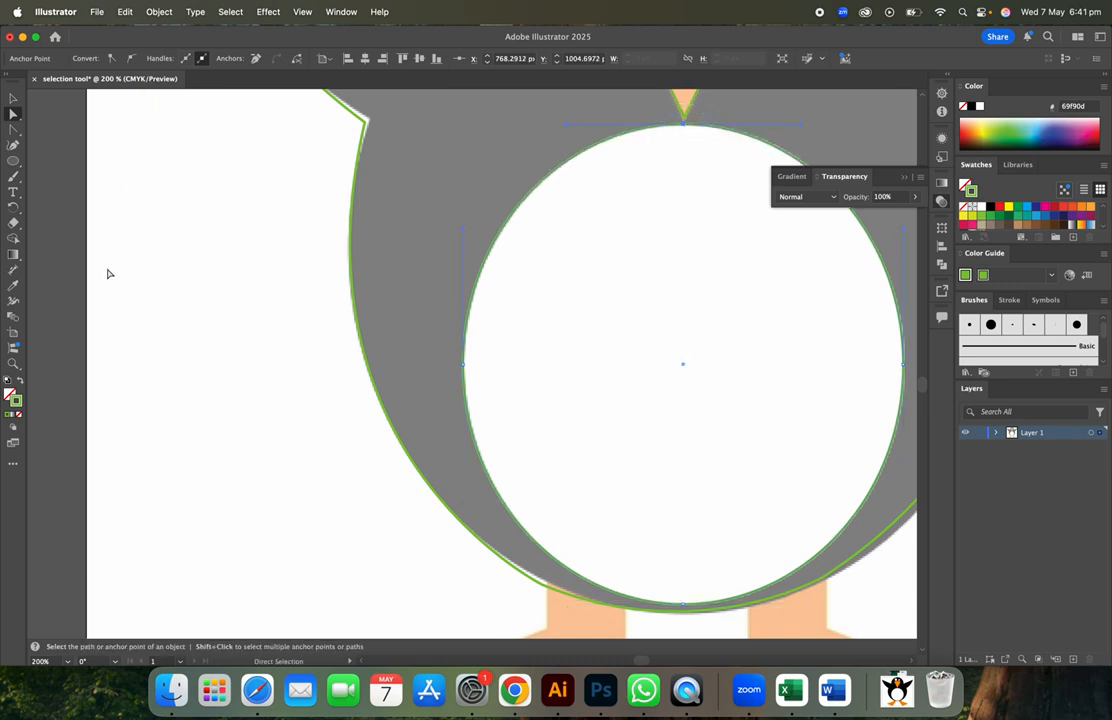
key(super+0)
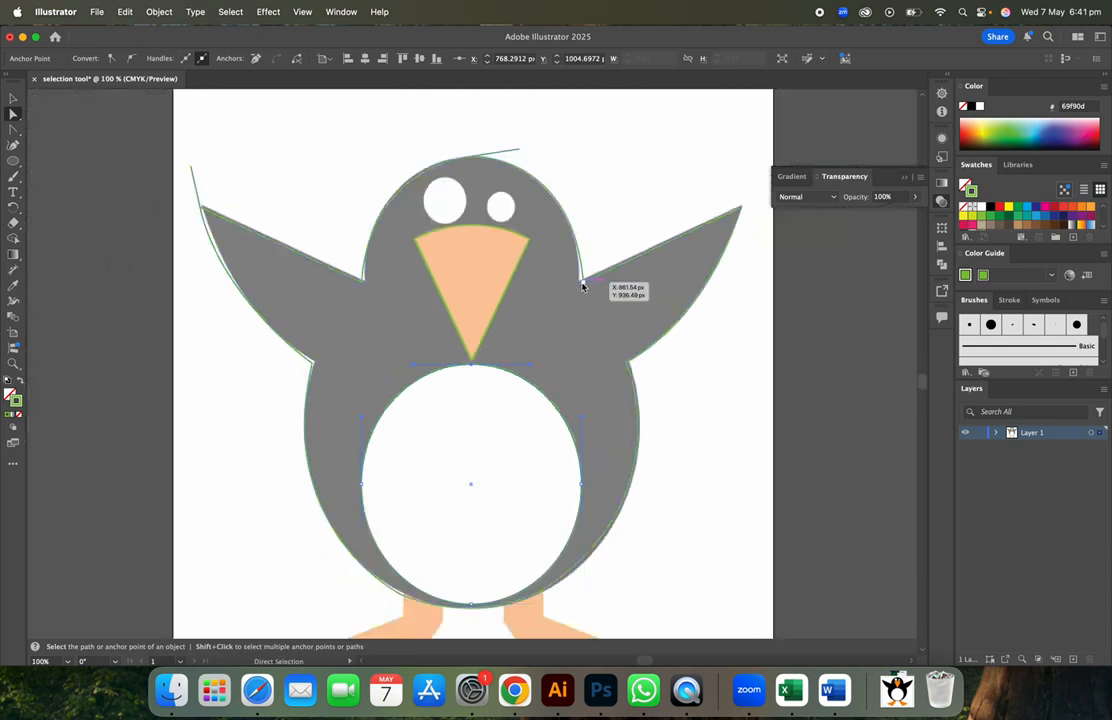
- Adjust the right shoulder and left armpit anchors and the head curve of the body outline
click(585, 285)
drag(586, 287, 577, 285)
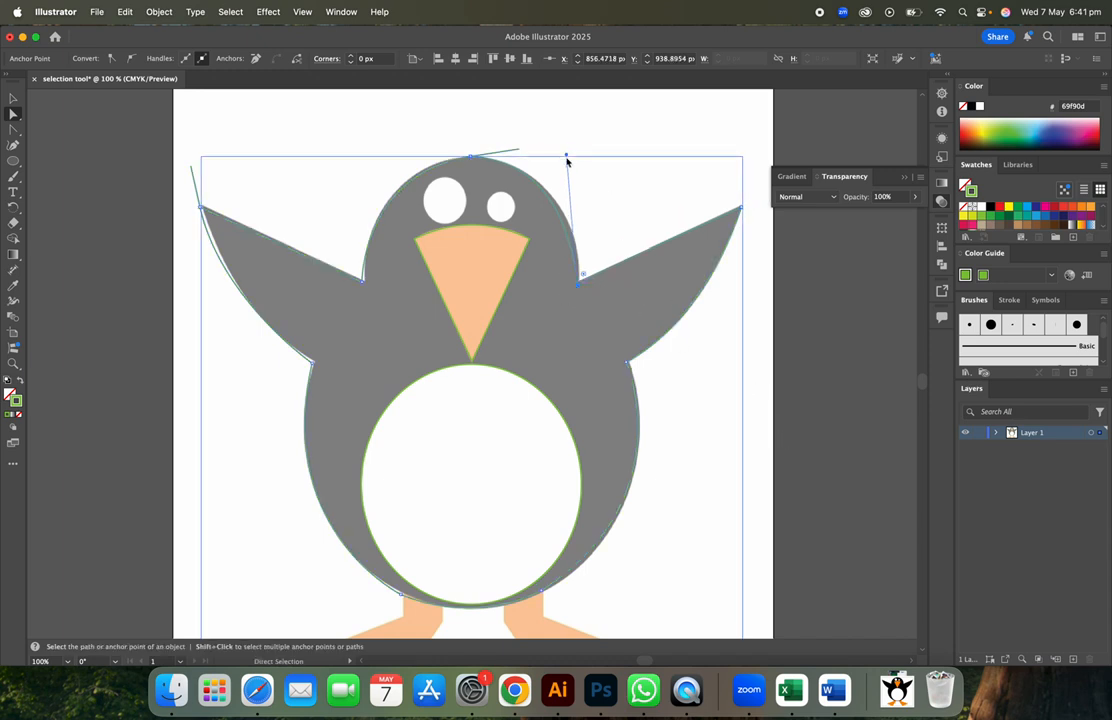
drag(566, 156, 581, 155)
drag(364, 280, 364, 281)
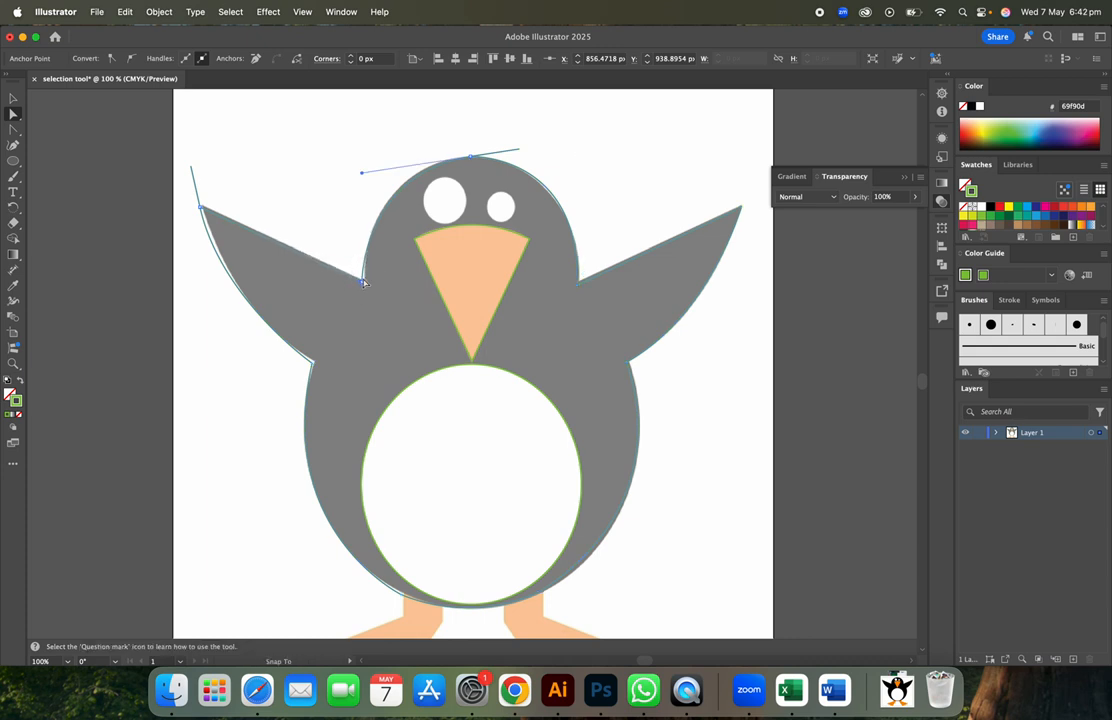
click(362, 175)
drag(362, 175, 361, 167)
drag(361, 286, 363, 281)
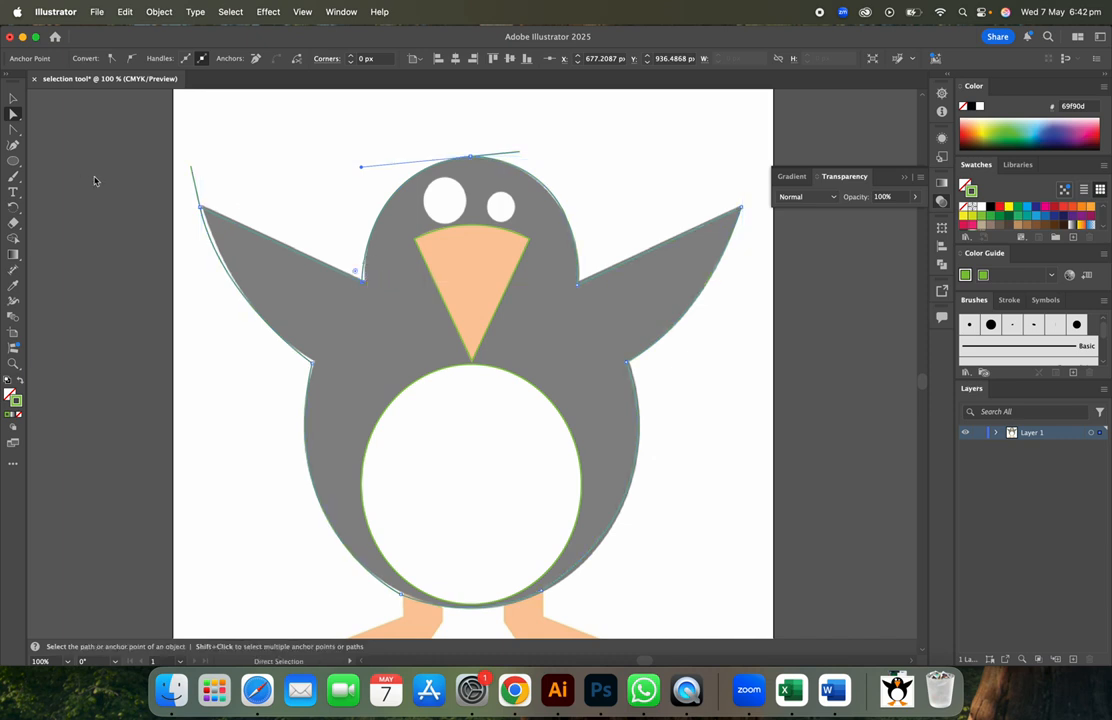
click(13, 160)
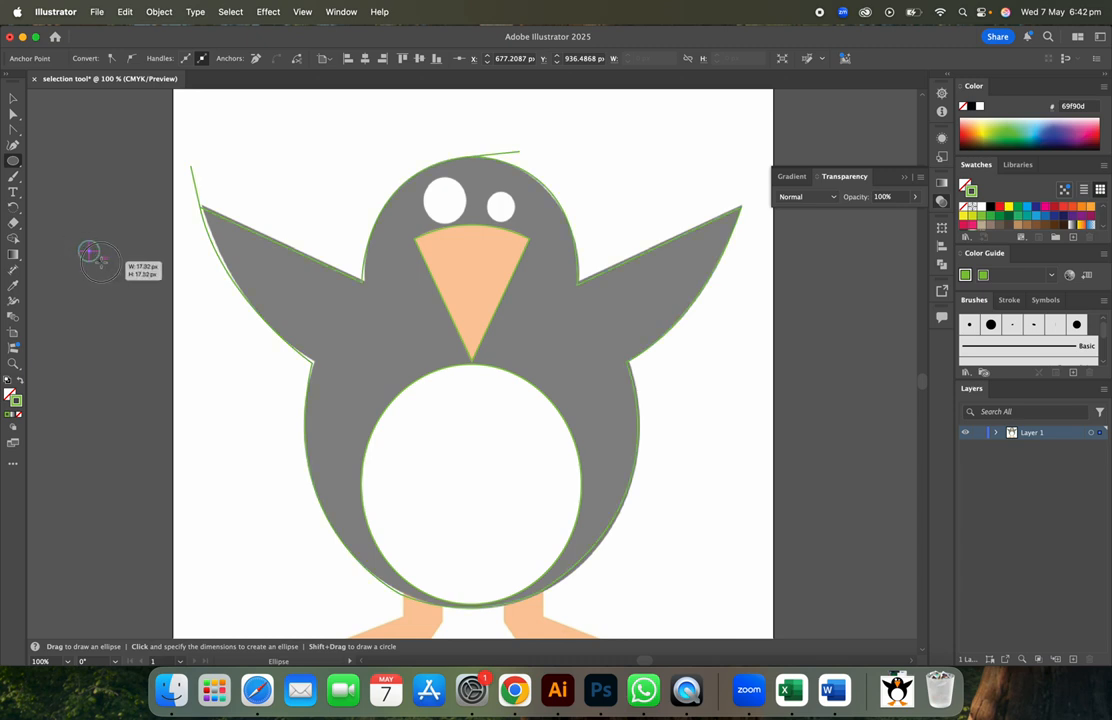
- Draw a small circle, place it on the right eye, and paste a copy onto the left eye
drag(110, 267, 105, 266)
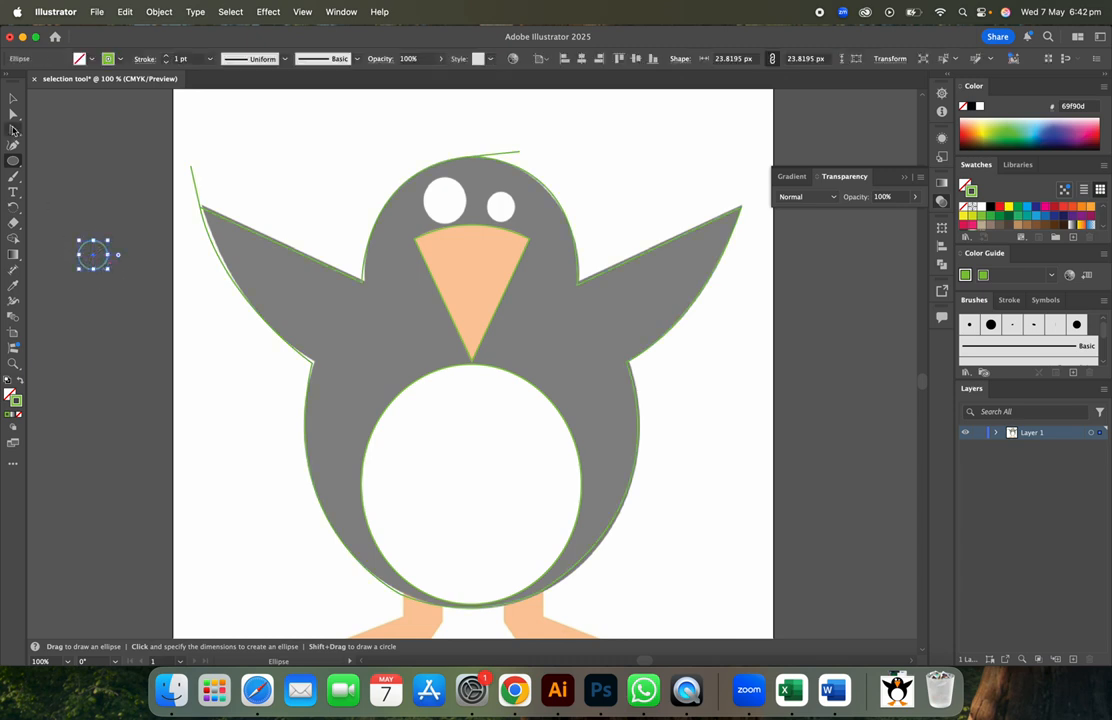
click(13, 99)
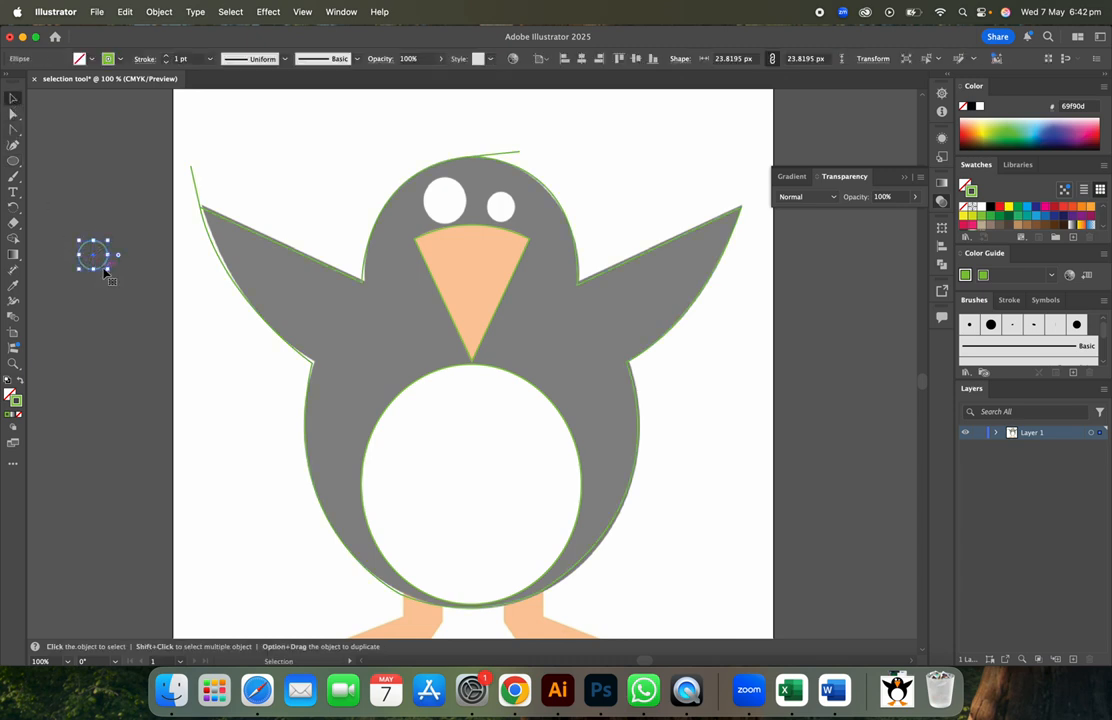
drag(105, 270, 503, 212)
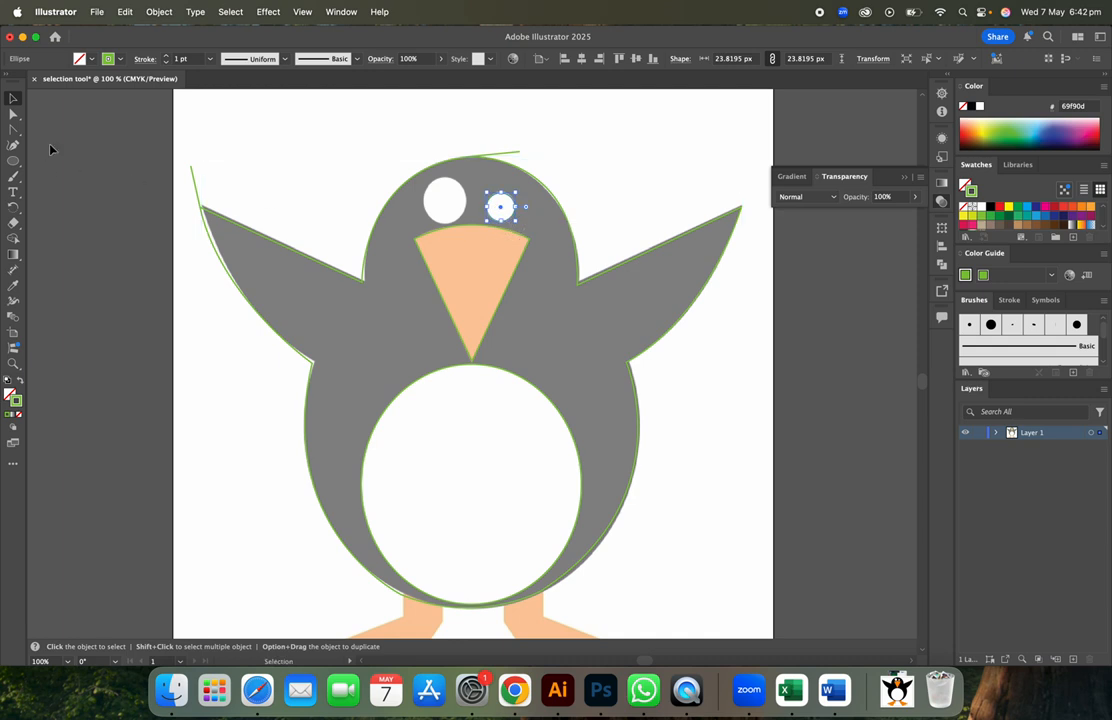
key(super+v)
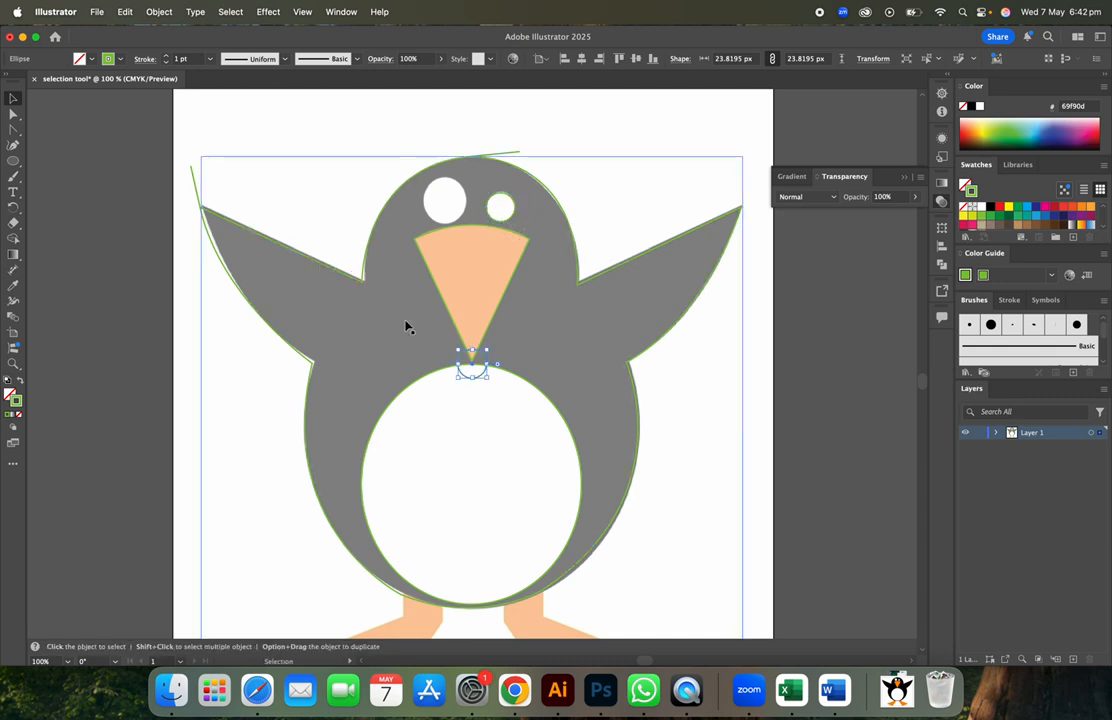
drag(462, 360, 467, 231)
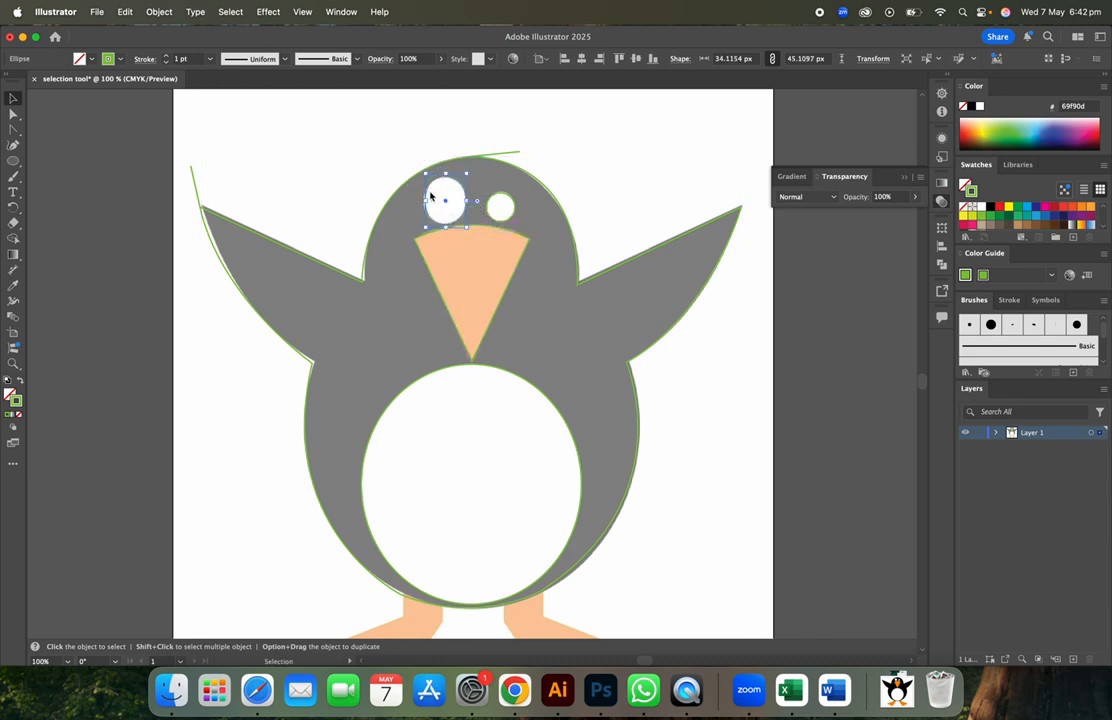
drag(428, 191, 446, 174)
click(702, 447)
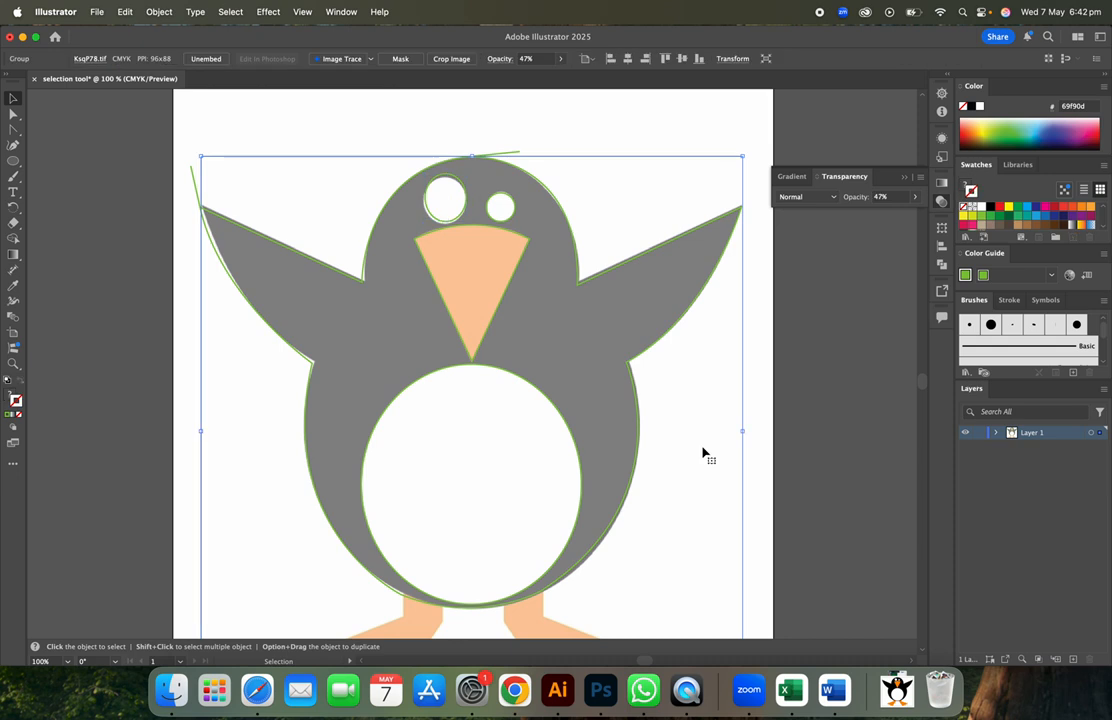
- Trace a closed Pen outline around the left orange foot, starting at the body's lower left
click(797, 473)
scroll(797, 473, down, 5)
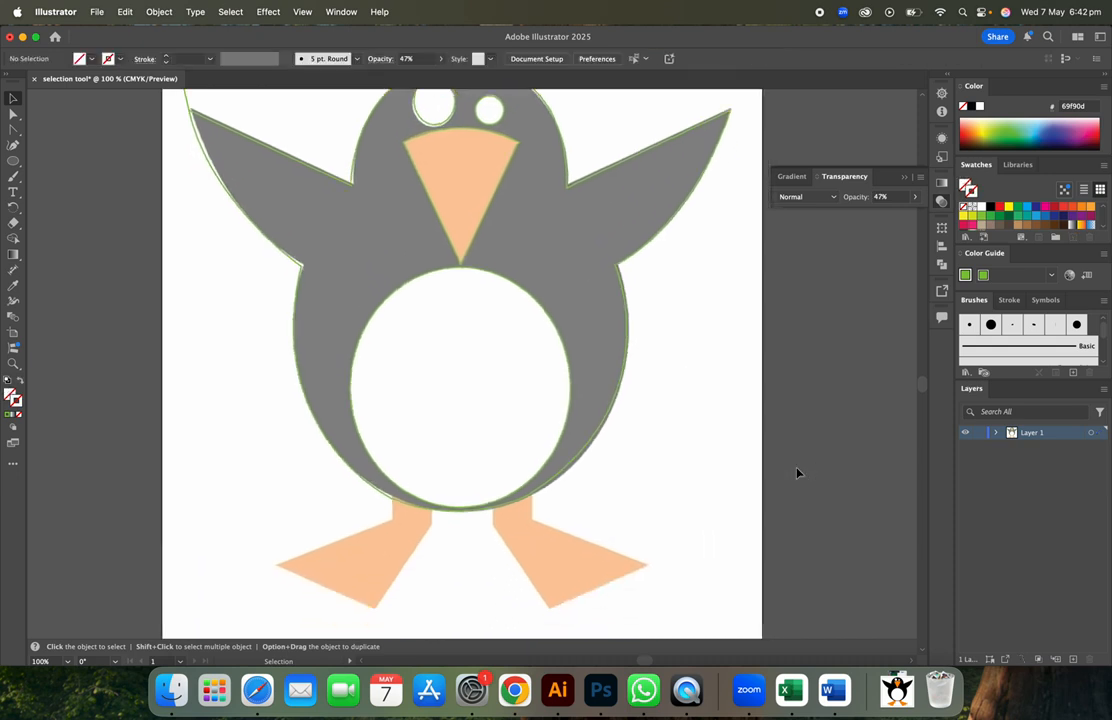
scroll(797, 473, down, 2)
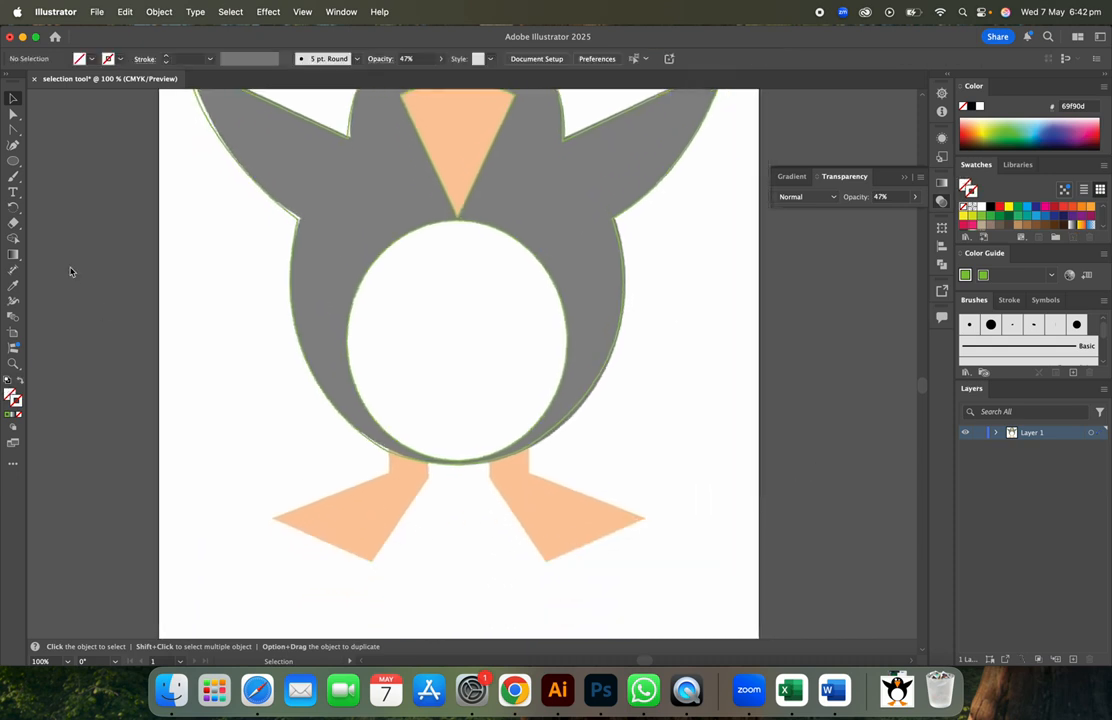
click(16, 131)
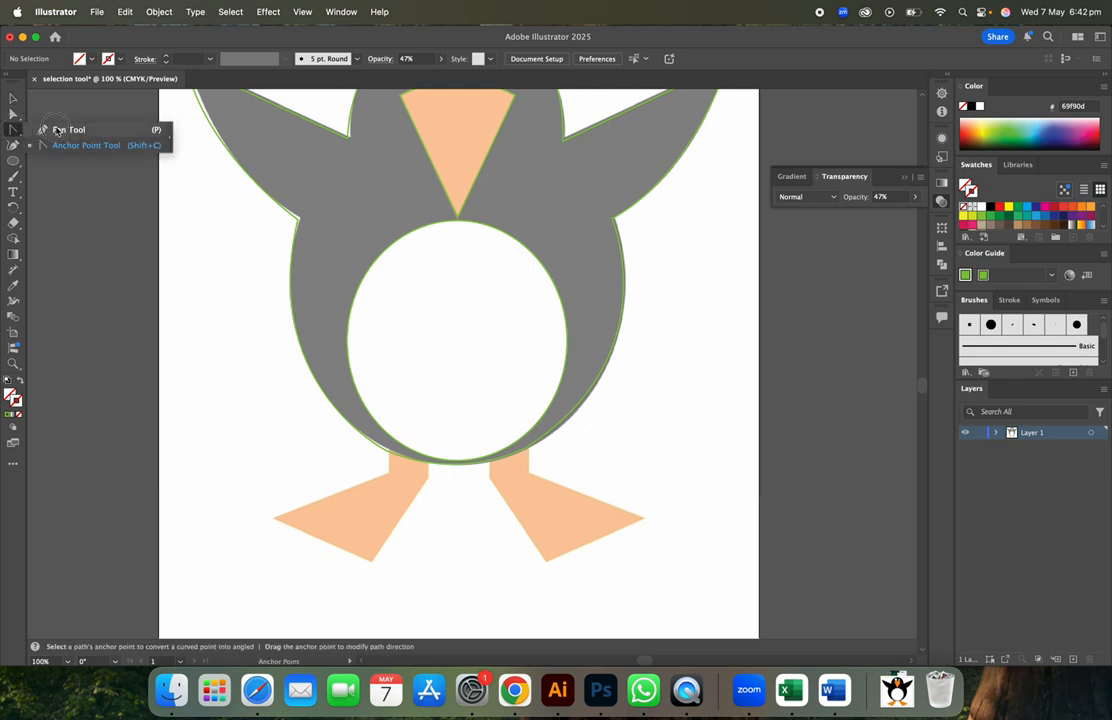
click(58, 130)
click(387, 451)
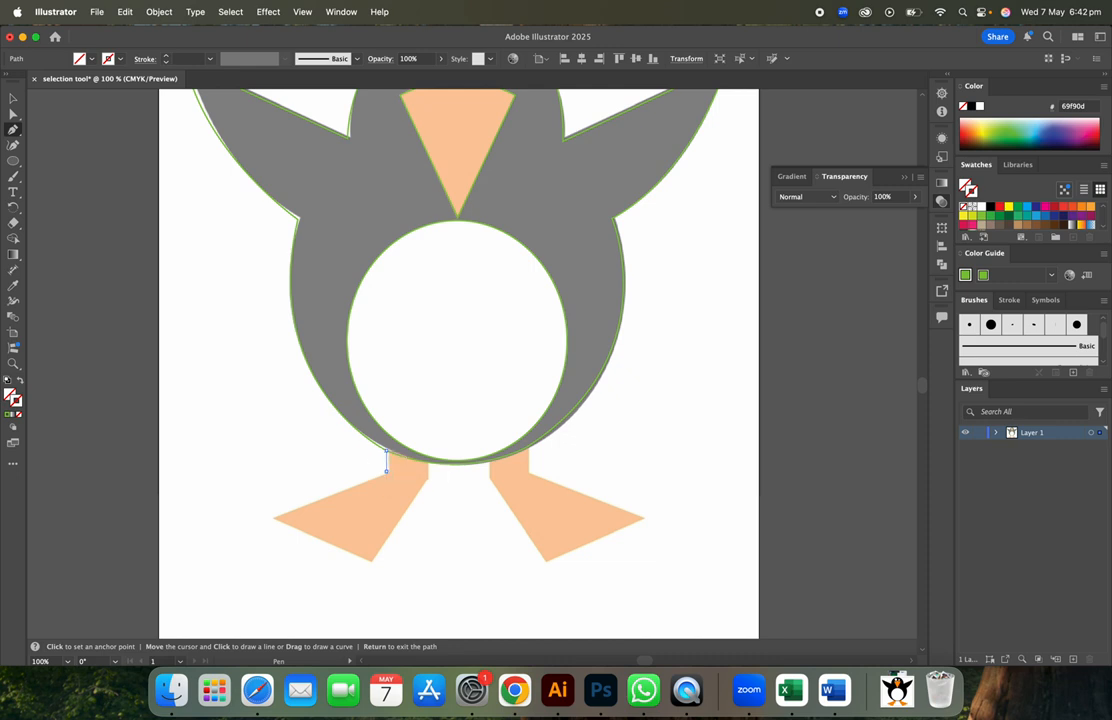
click(387, 470)
click(273, 518)
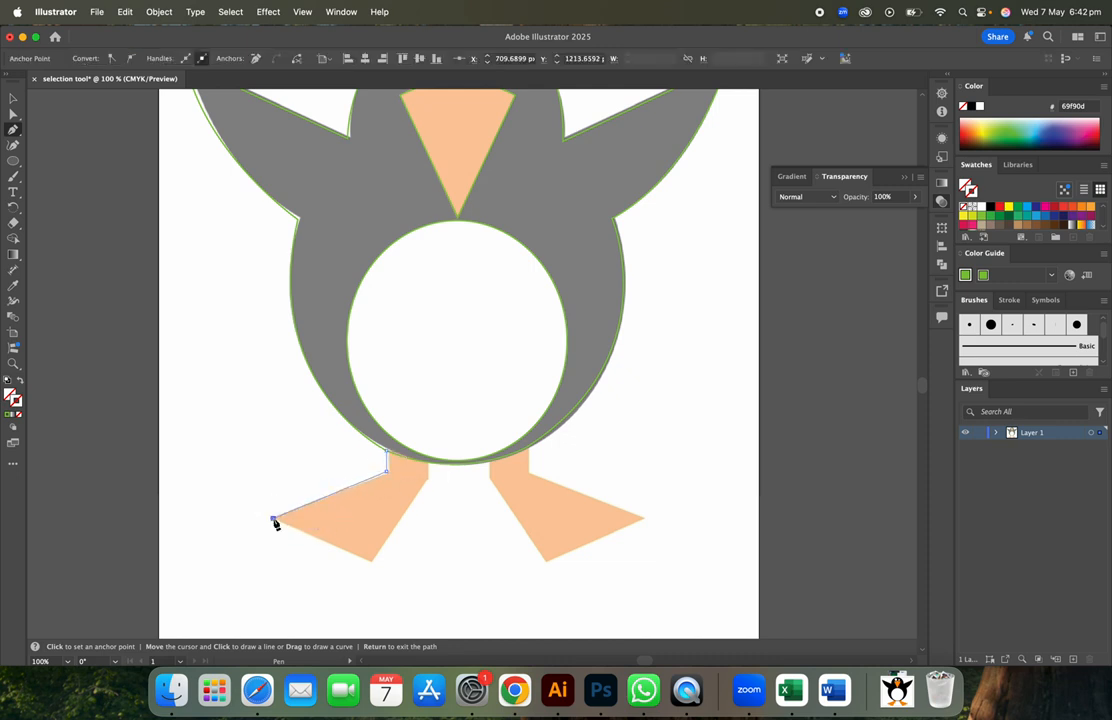
click(371, 562)
click(428, 470)
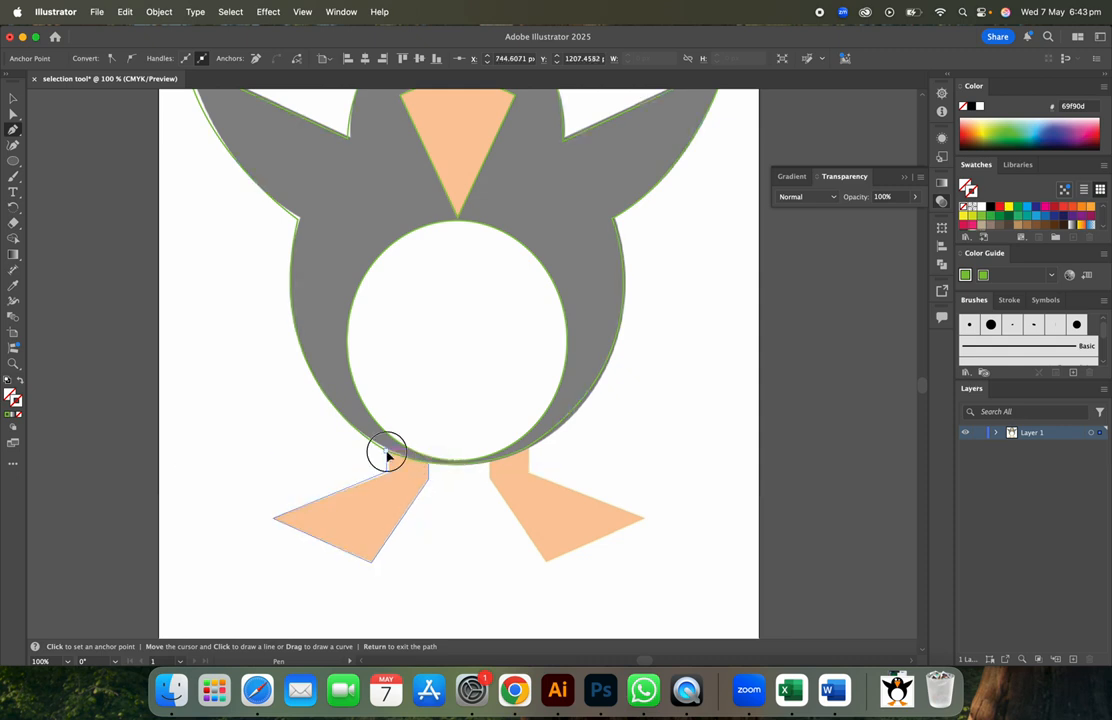
click(386, 452)
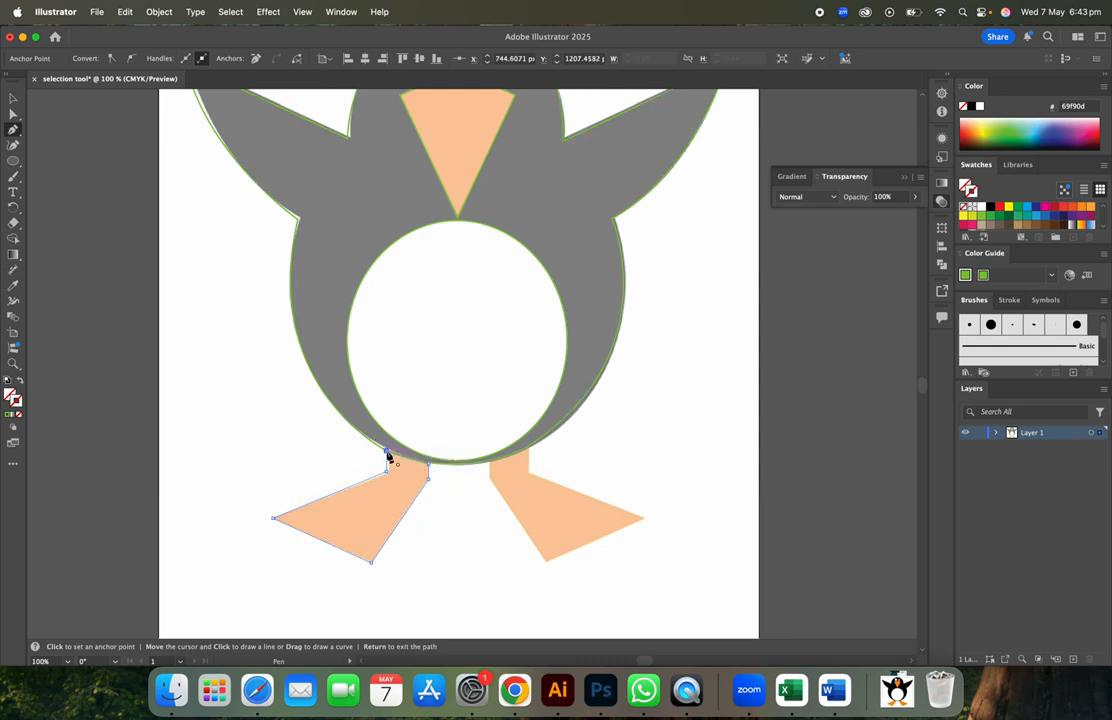
- Trace a closed Pen outline around the right orange foot, starting under the body
click(528, 448)
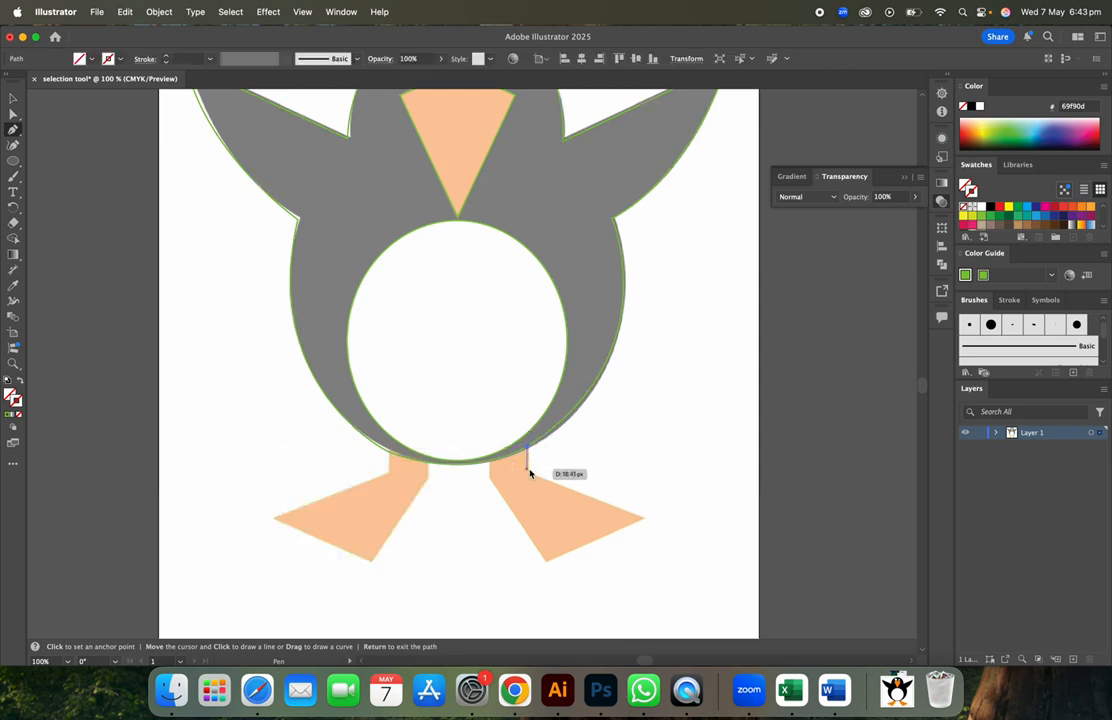
click(527, 470)
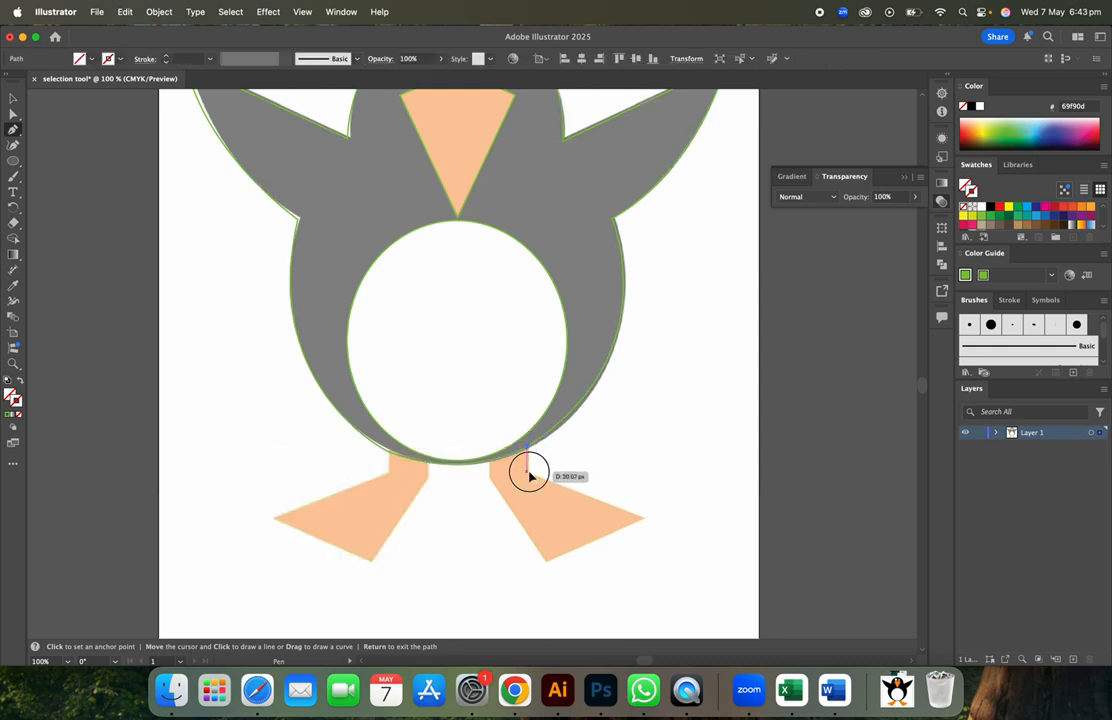
click(642, 518)
click(549, 563)
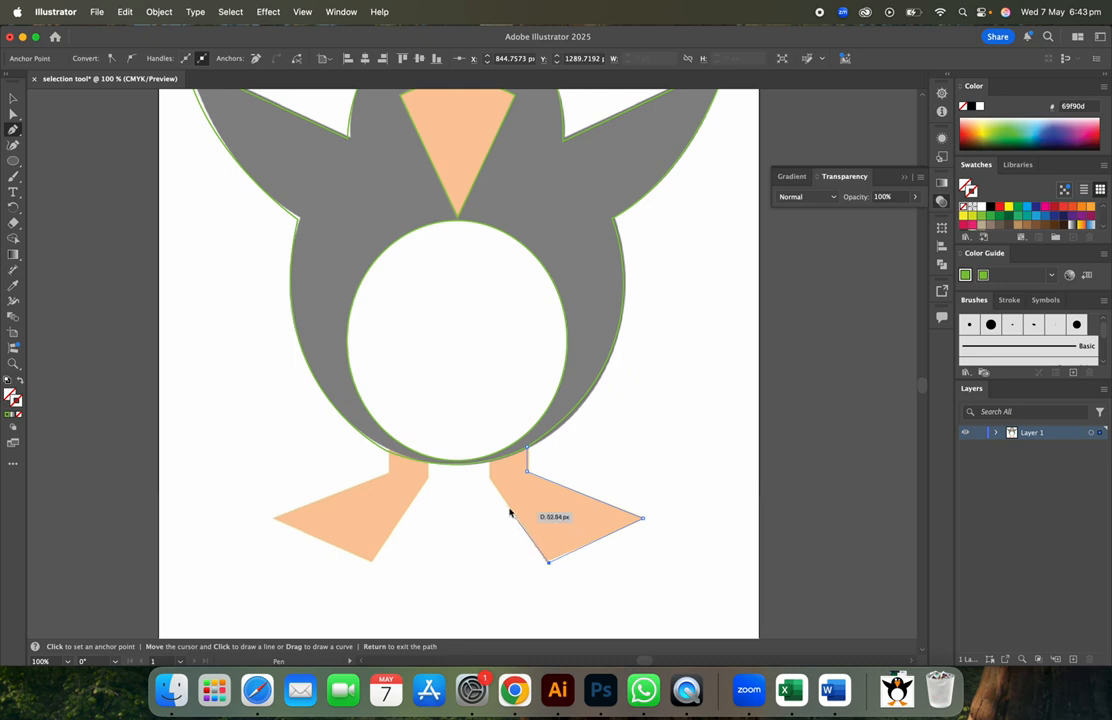
click(489, 478)
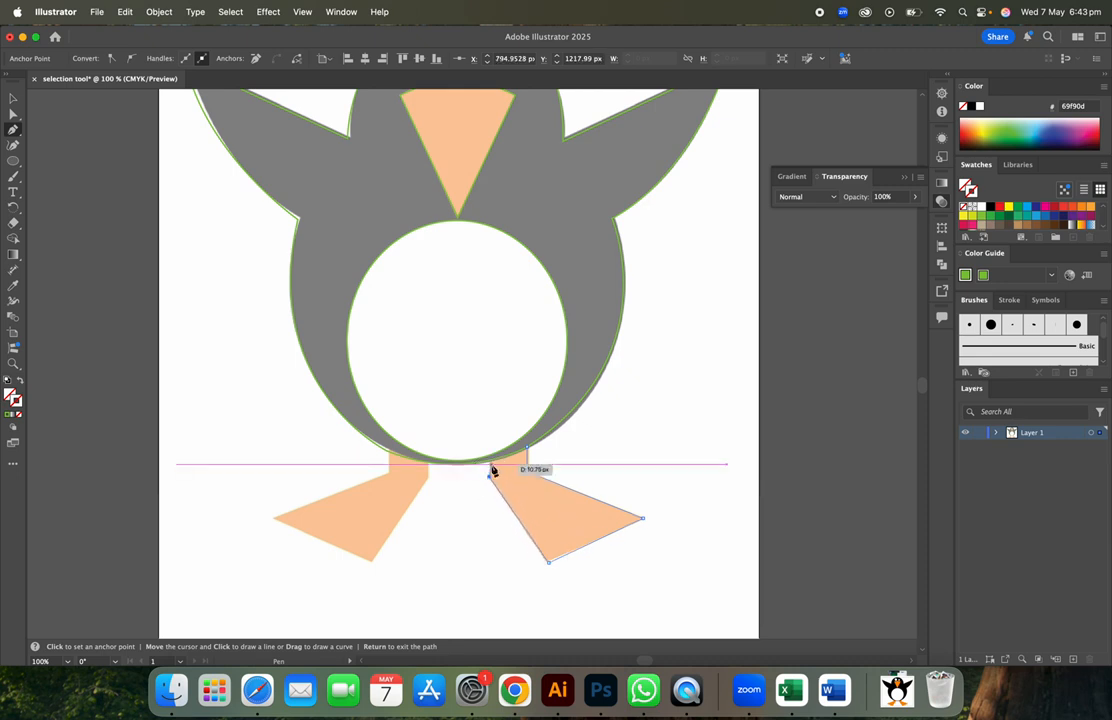
click(491, 465)
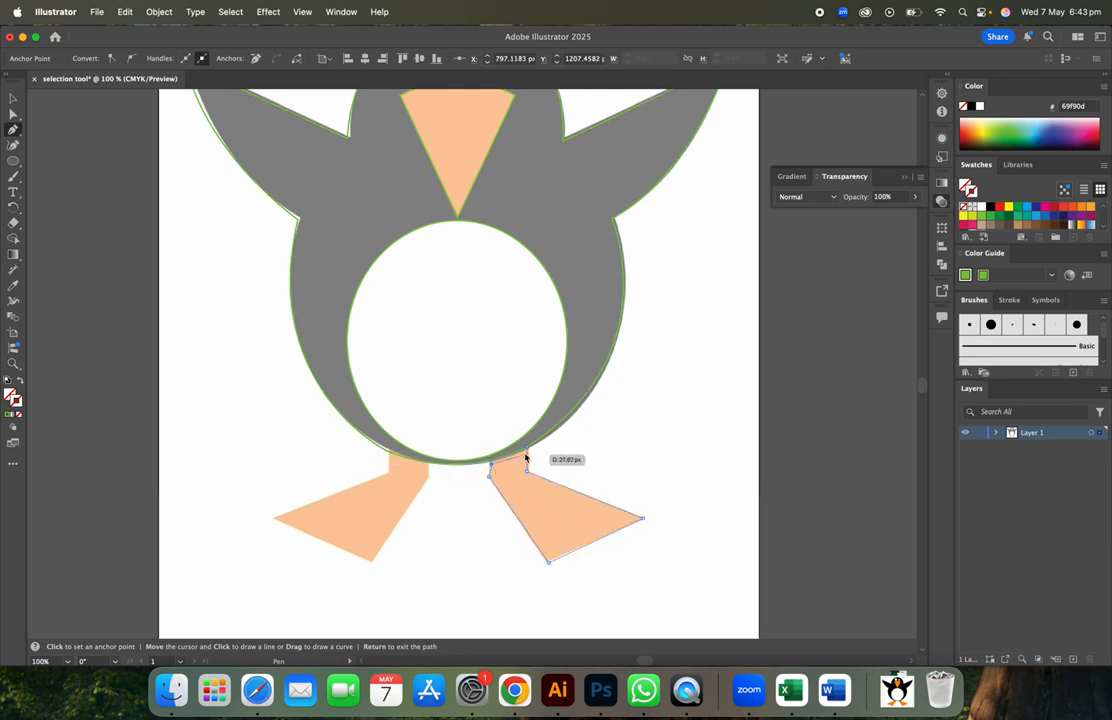
click(529, 449)
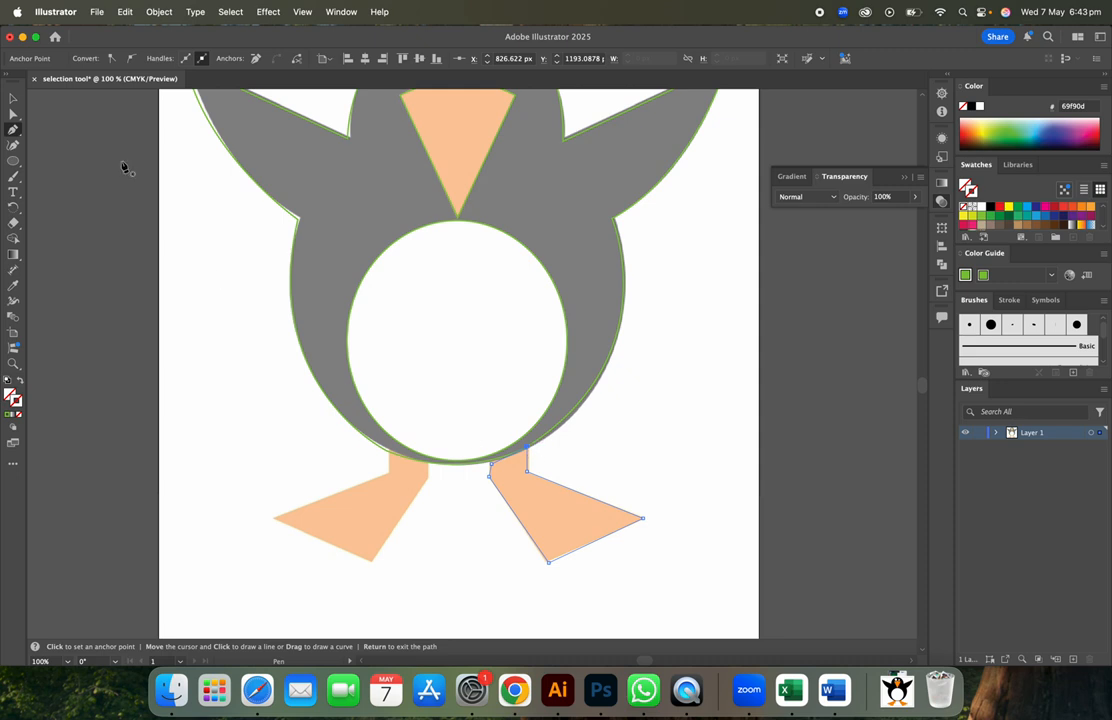
click(13, 99)
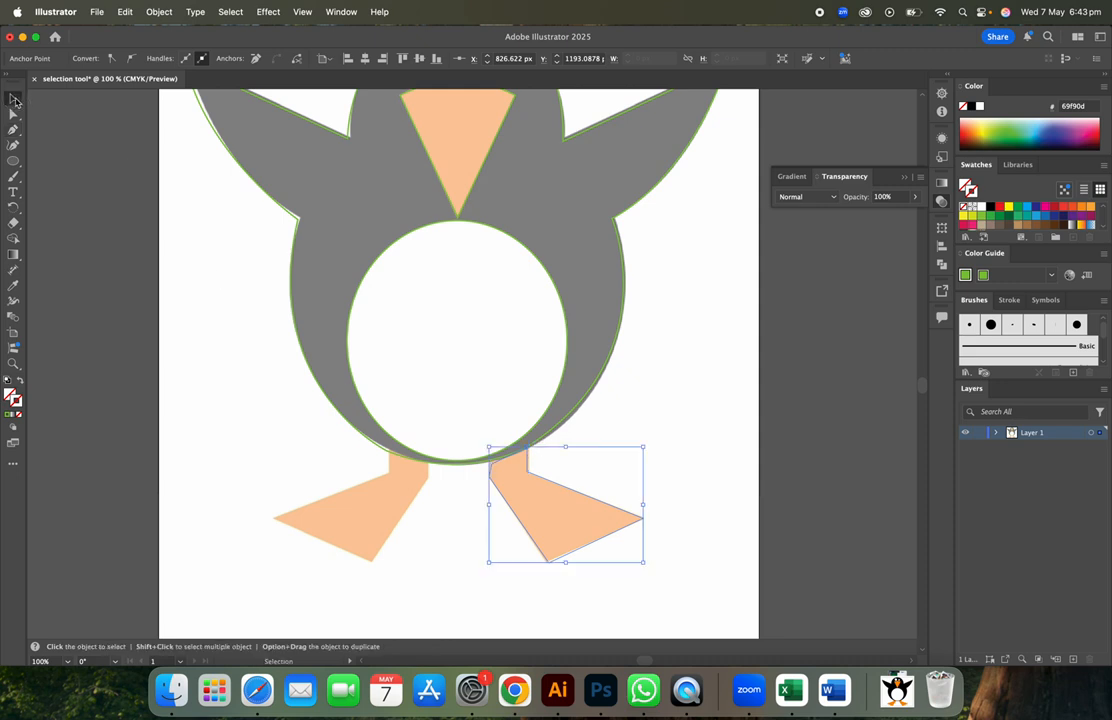
key(super+minus)
key(super+minus)
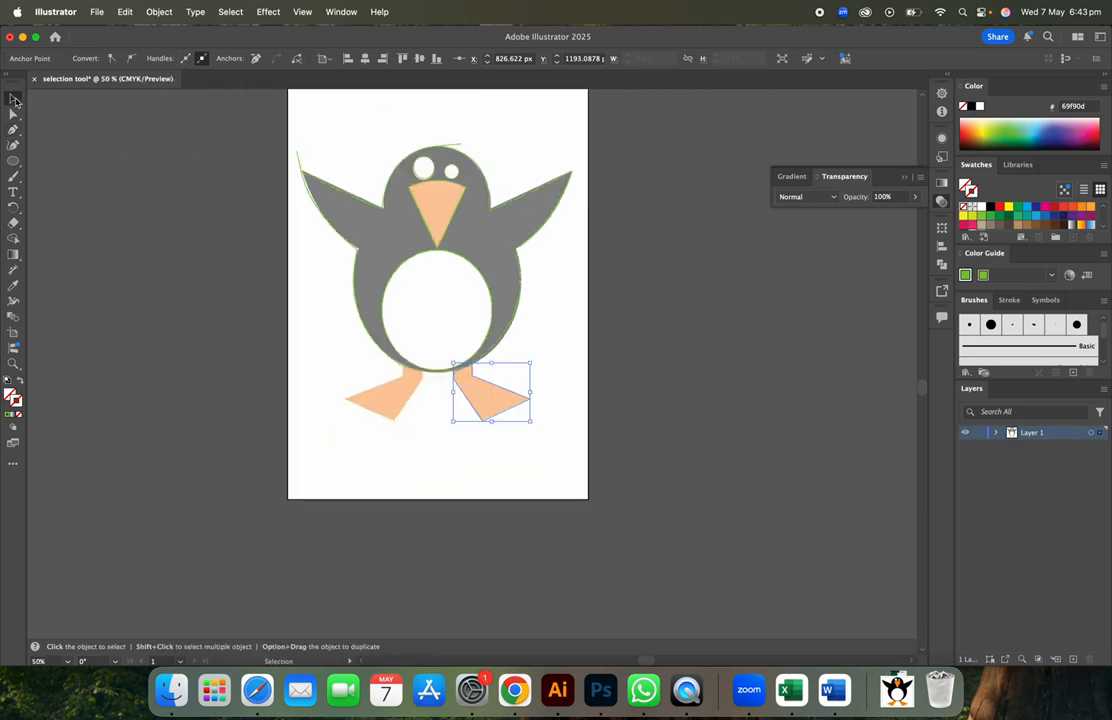
drag(246, 149, 601, 535)
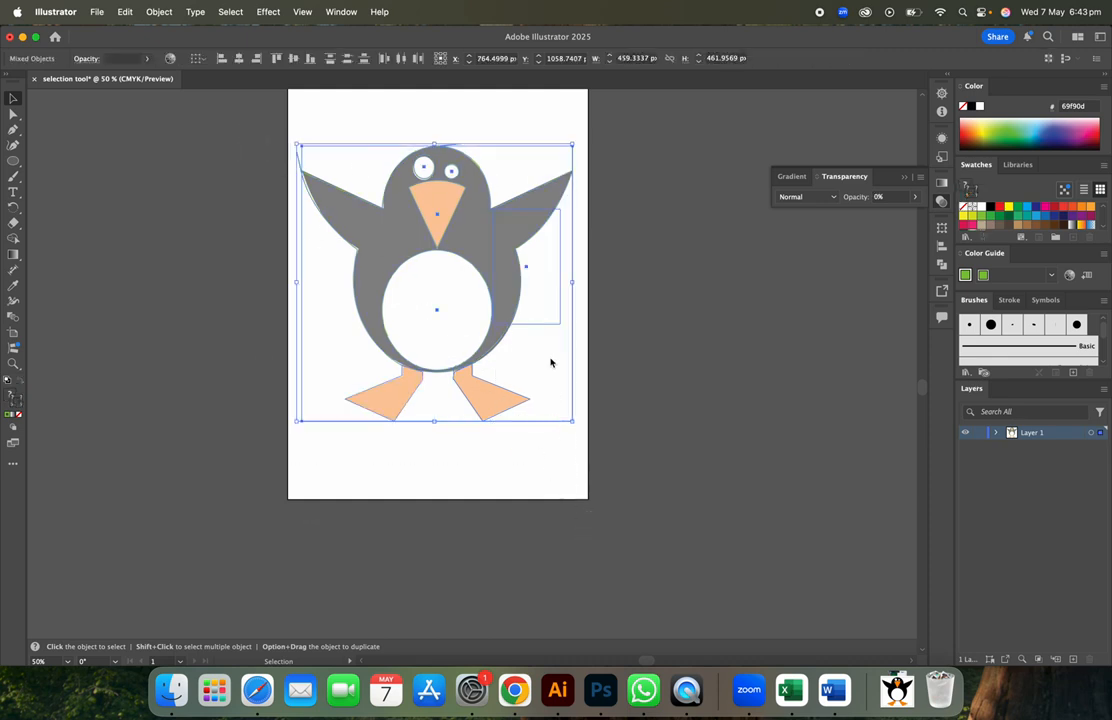
click(663, 372)
click(556, 325)
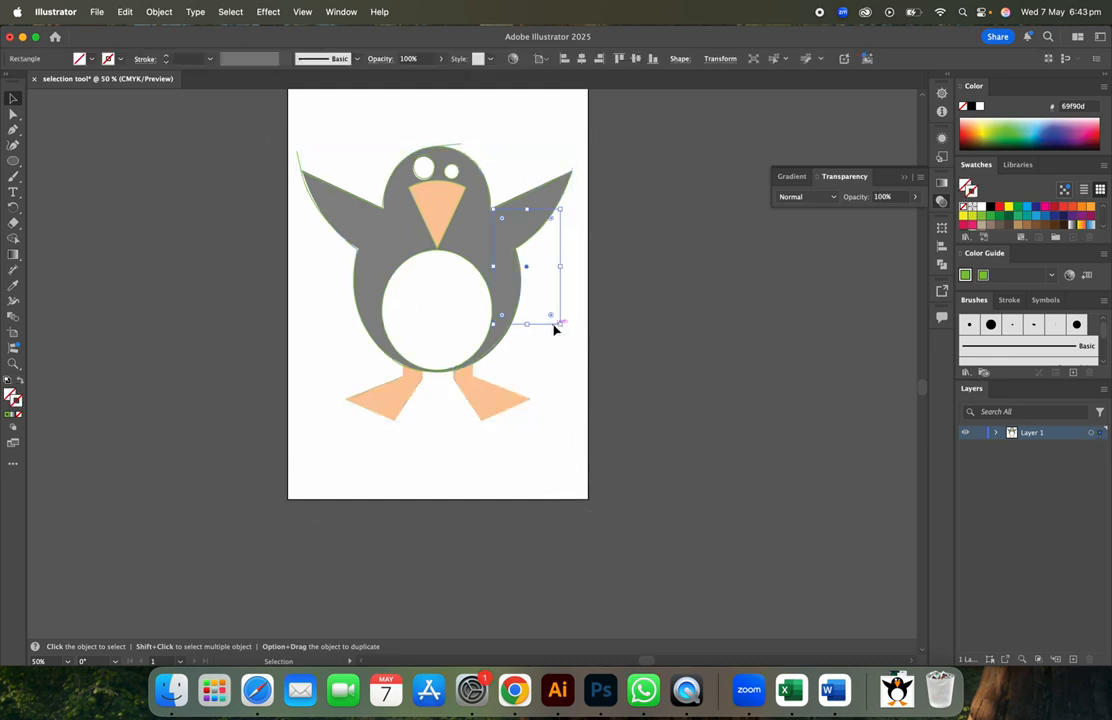
click(556, 327)
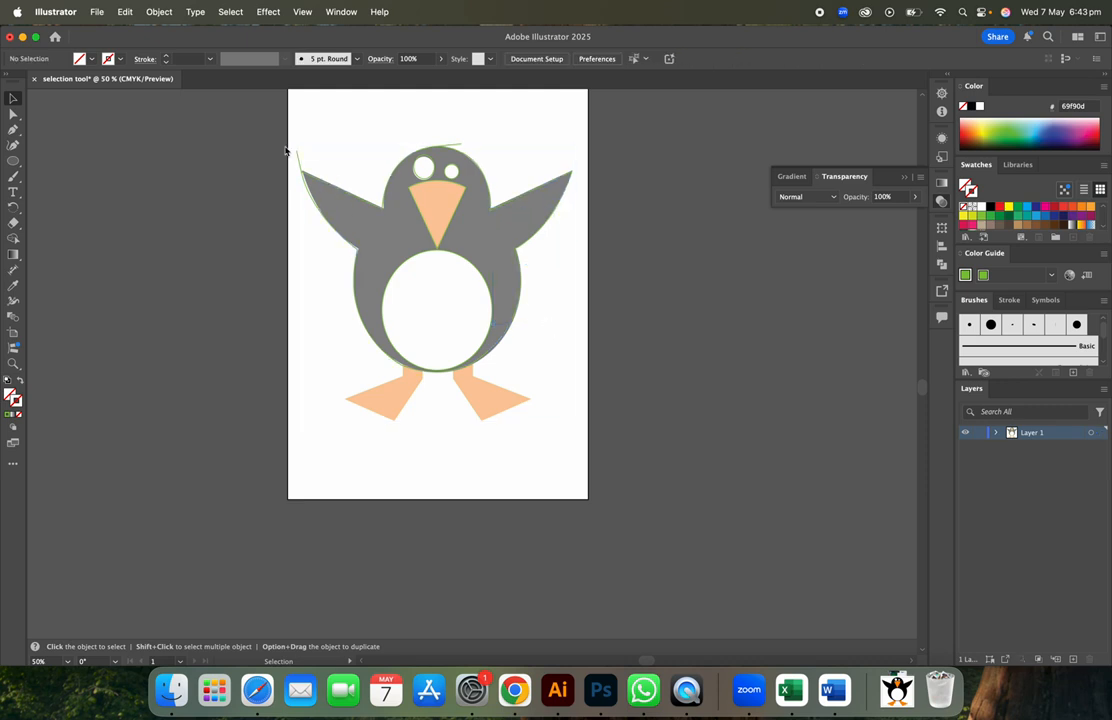
drag(289, 131, 582, 497)
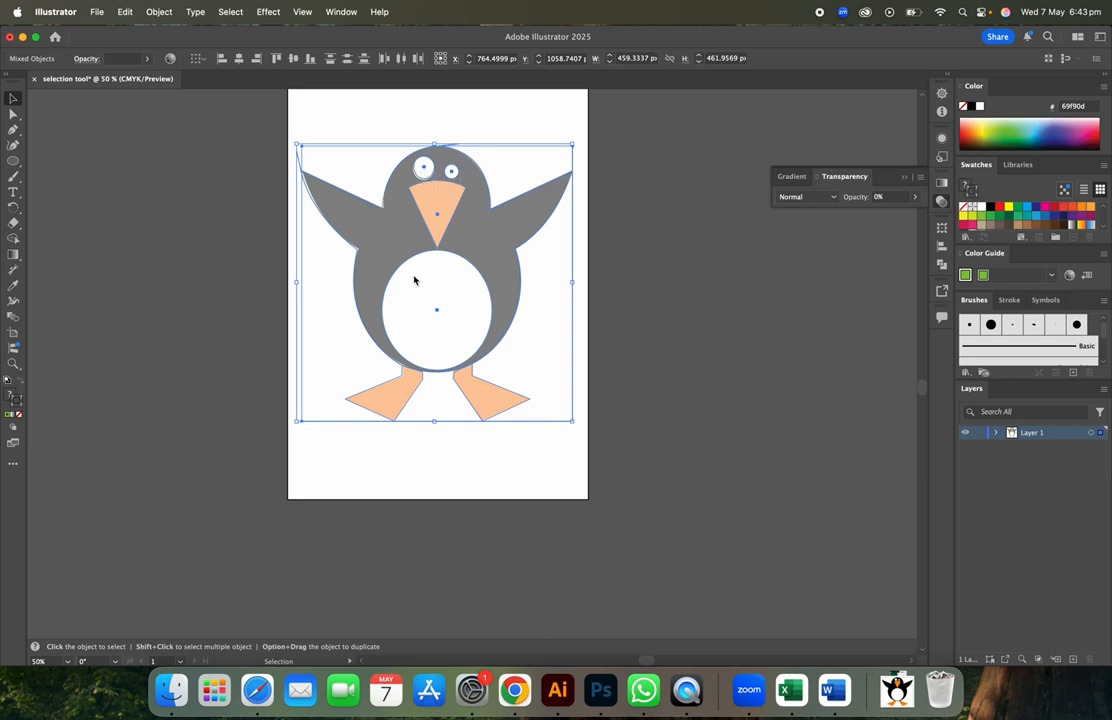
click(715, 365)
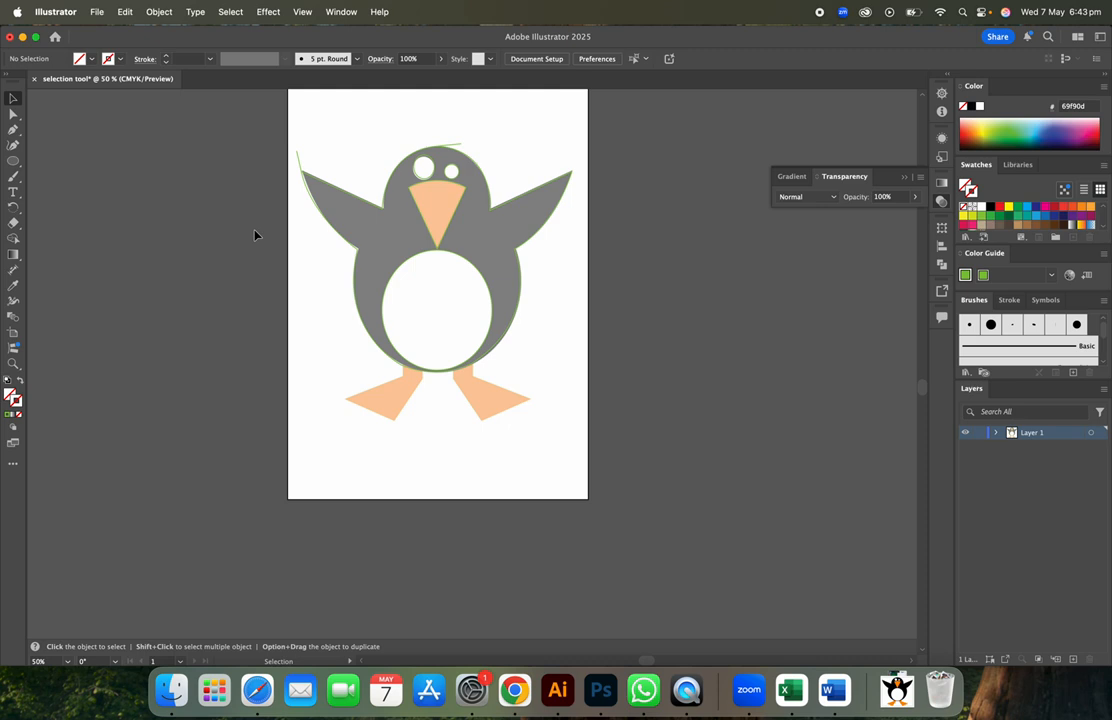
click(433, 253)
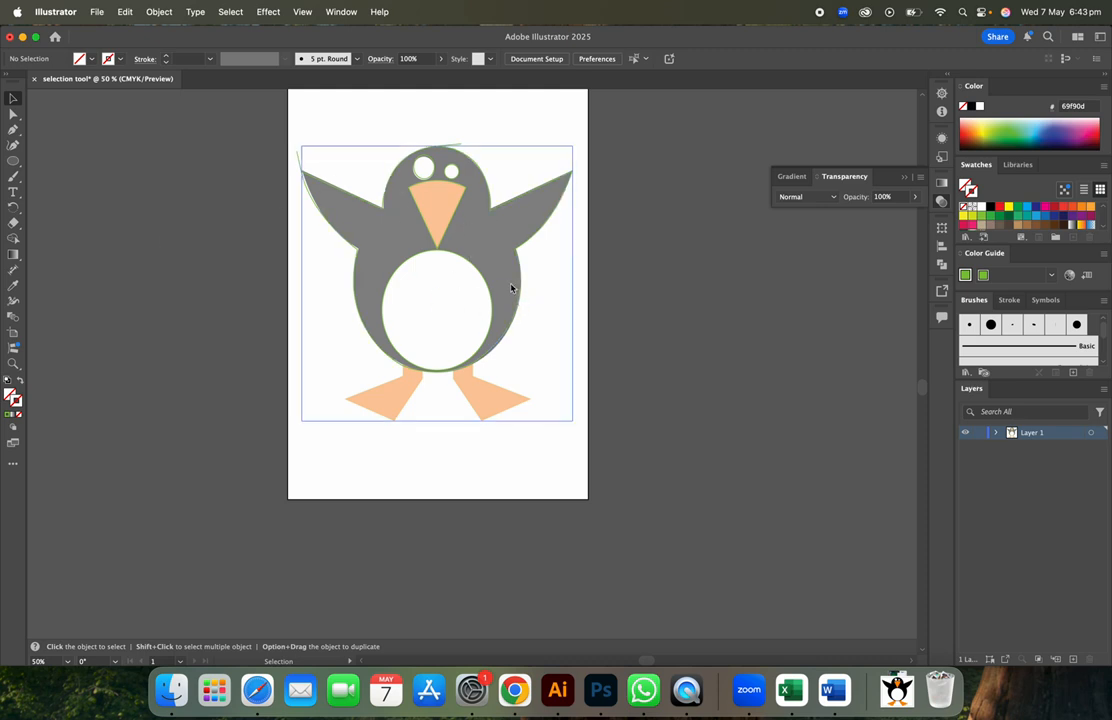
click(539, 195)
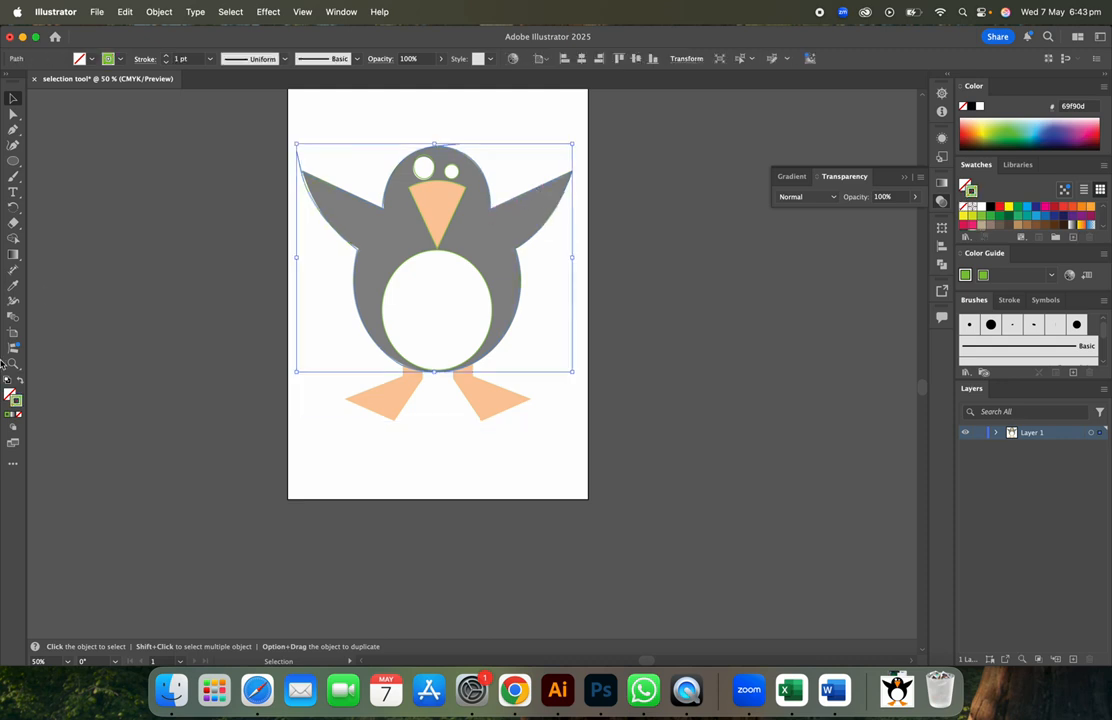
- Fill the penguin body and wings path with hex 020202 through the Color Picker
double_click(10, 394)
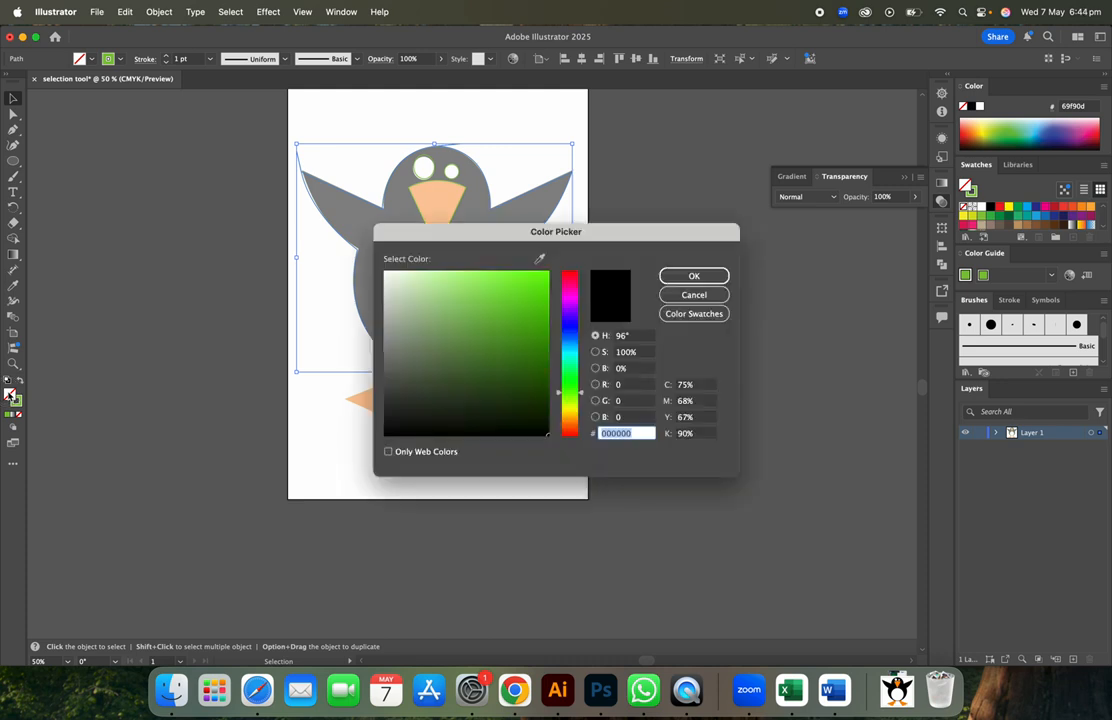
click(388, 434)
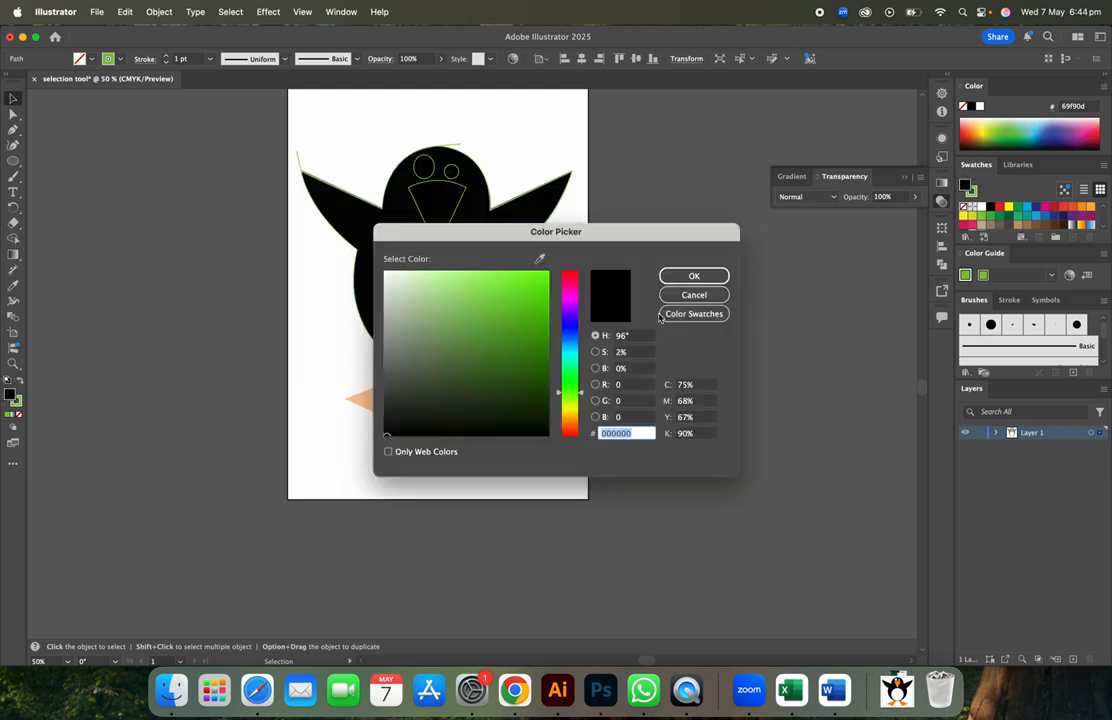
click(694, 276)
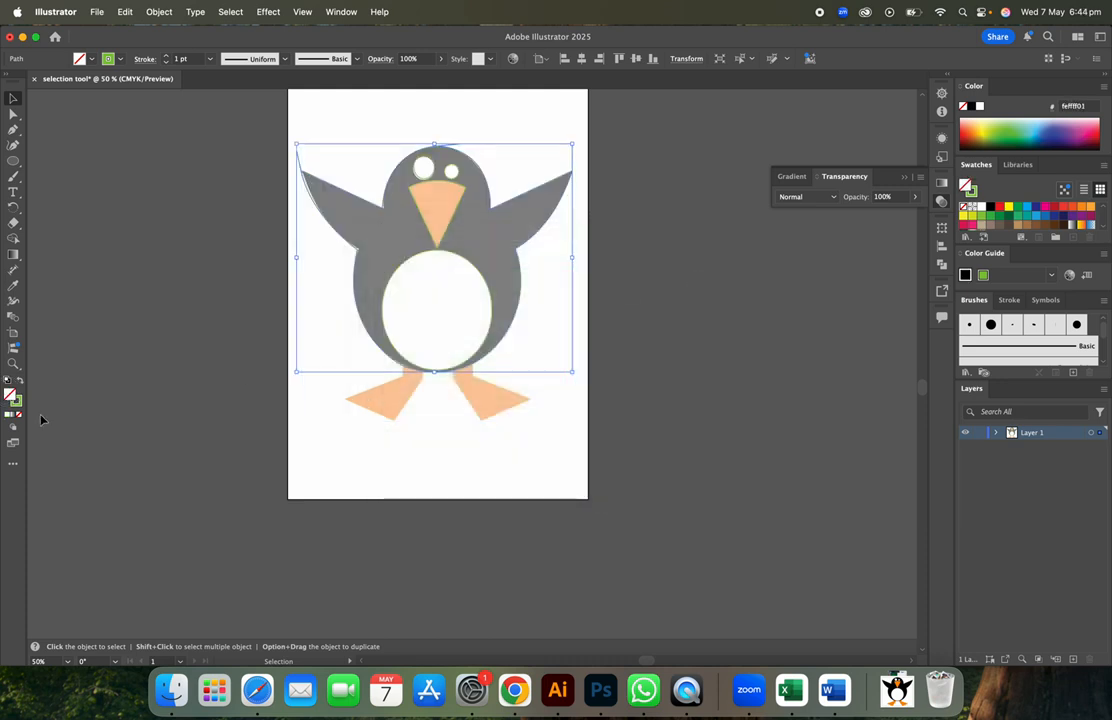
double_click(10, 394)
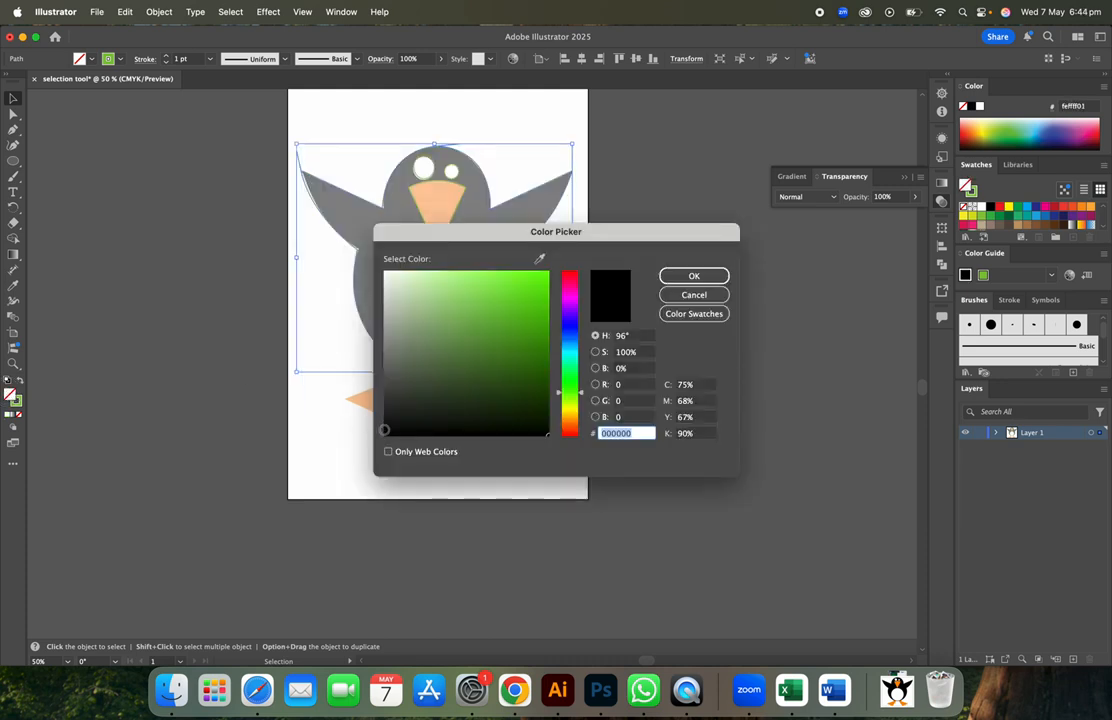
click(386, 435)
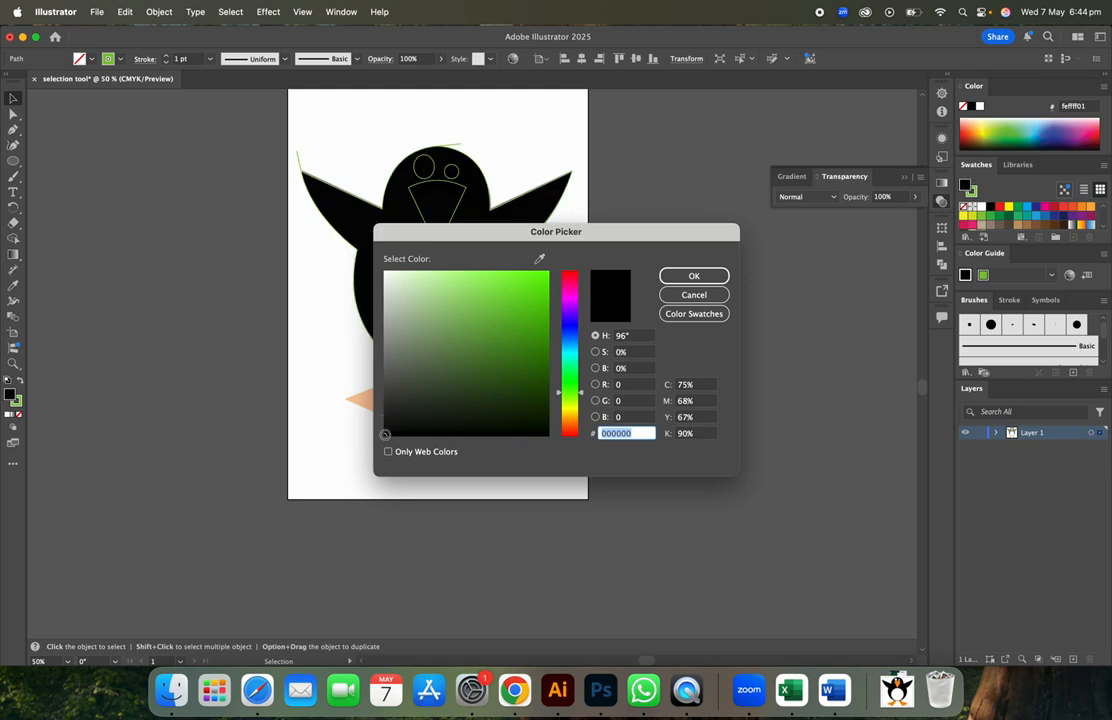
click(692, 278)
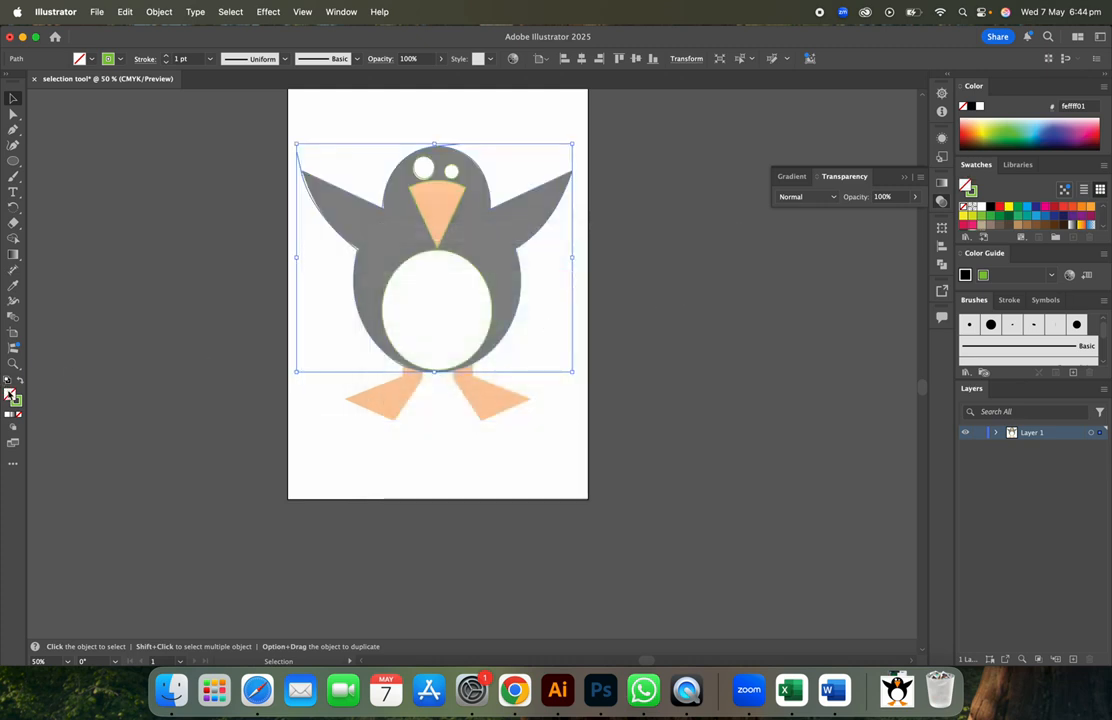
double_click(10, 394)
click(694, 294)
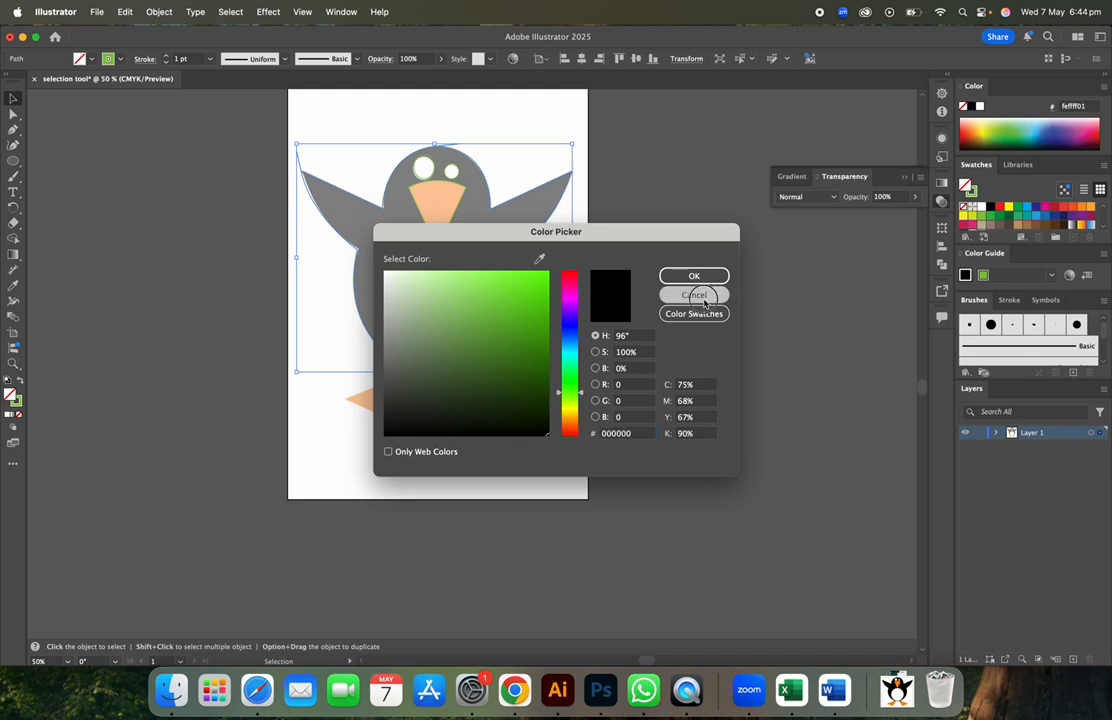
double_click(10, 394)
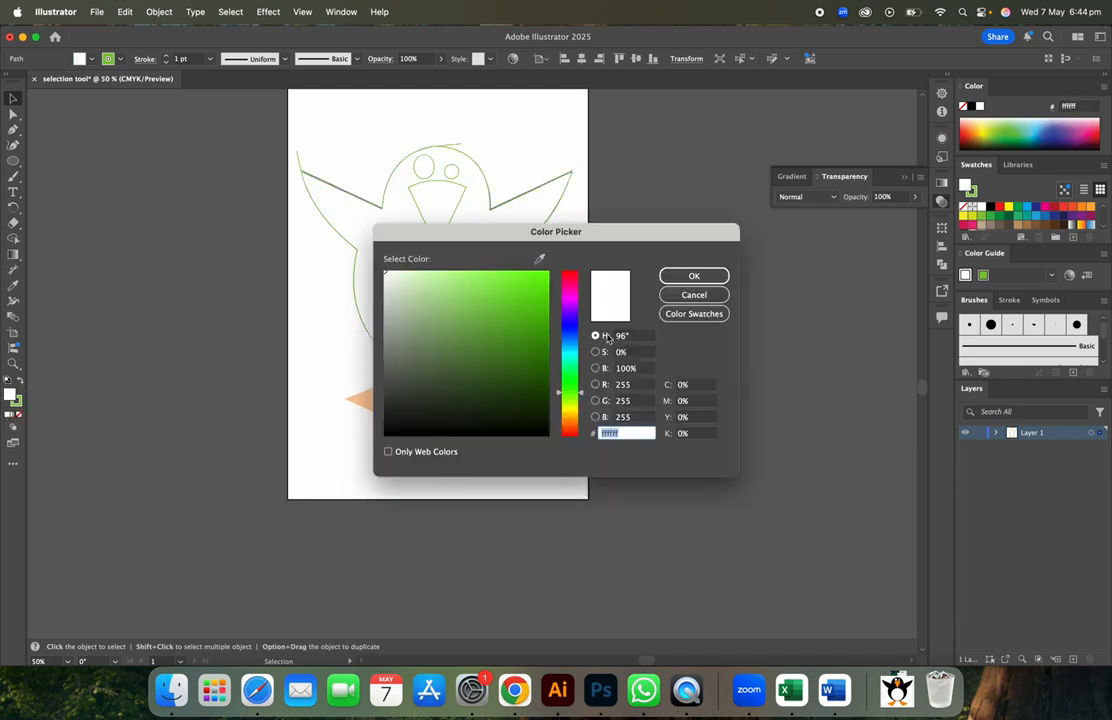
text(020202)
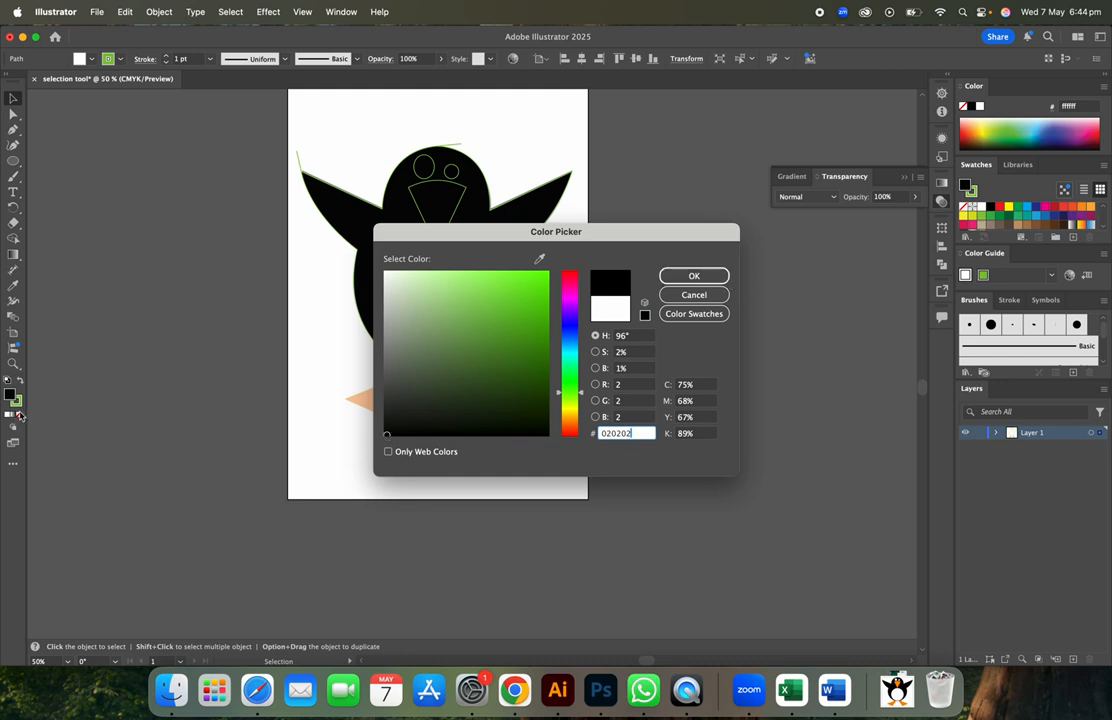
click(718, 277)
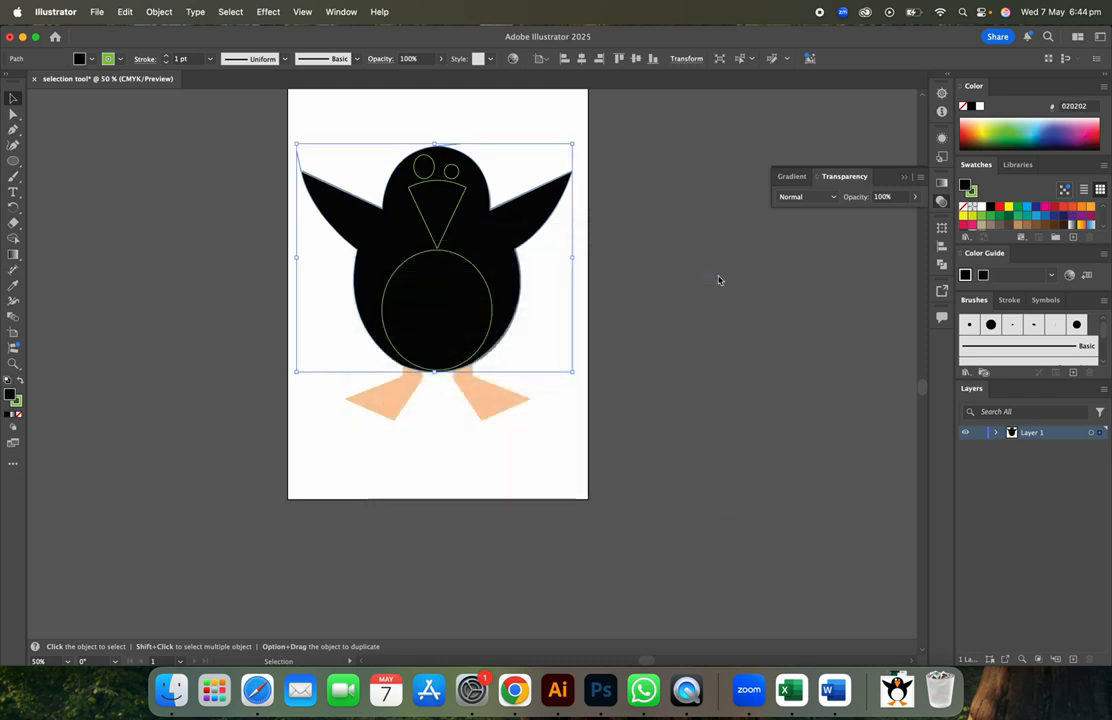
- Set the body path's stroke to None to remove the green outline
click(432, 168)
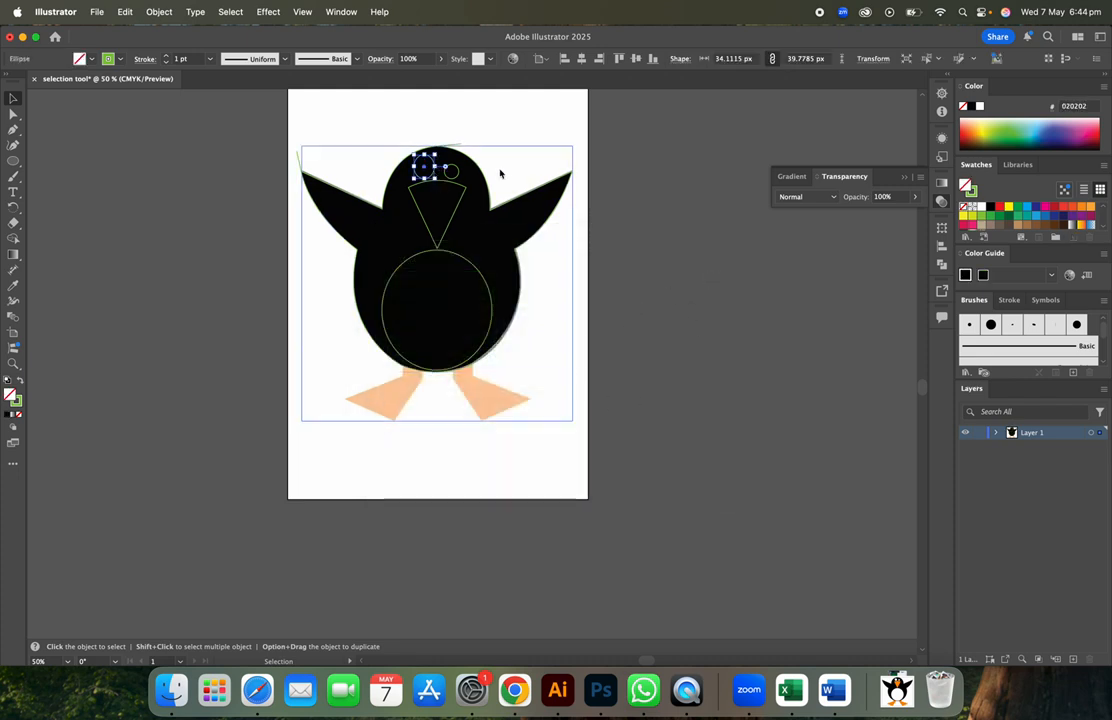
click(490, 213)
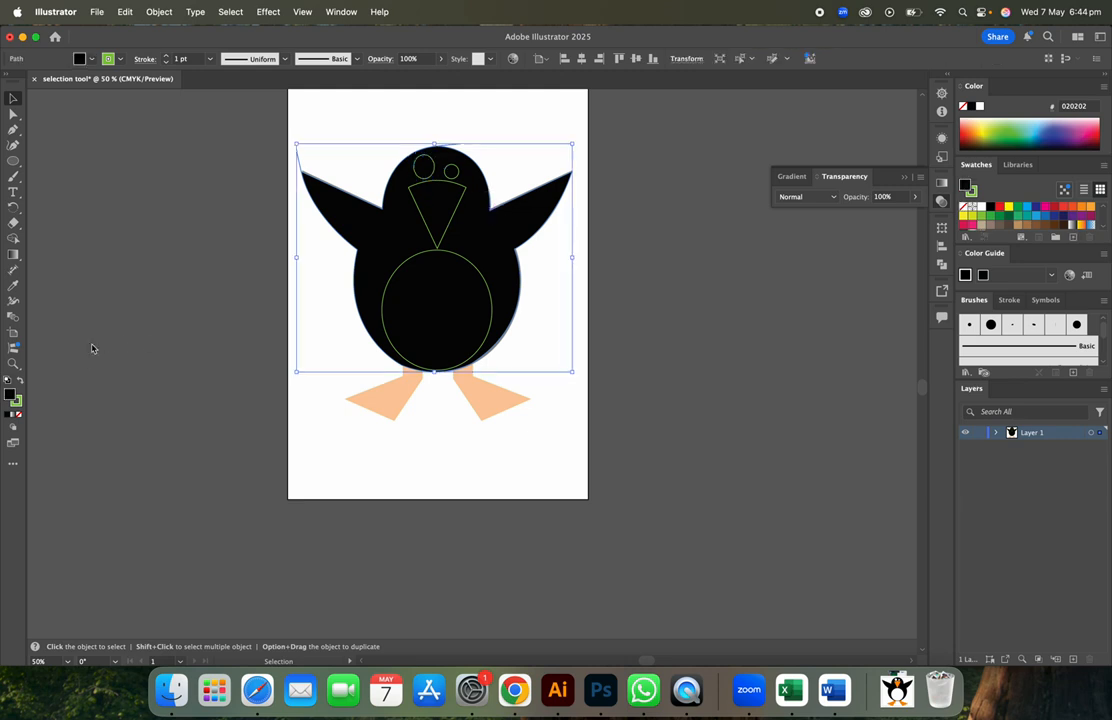
click(16, 401)
click(19, 414)
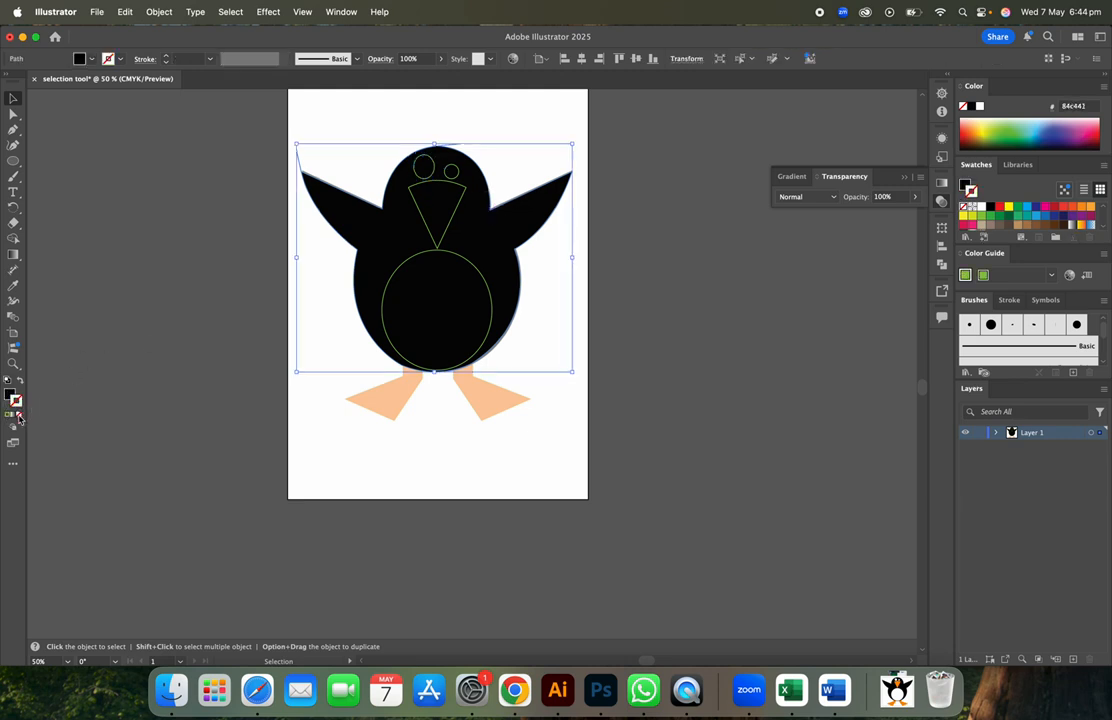
click(636, 283)
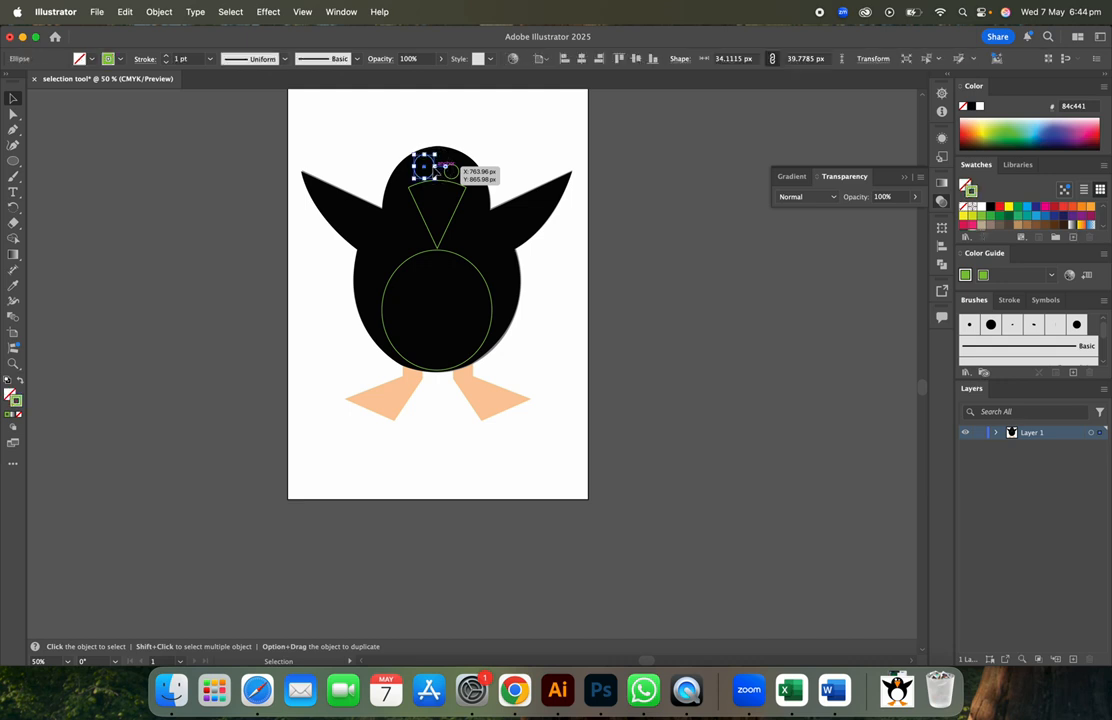
click(457, 177)
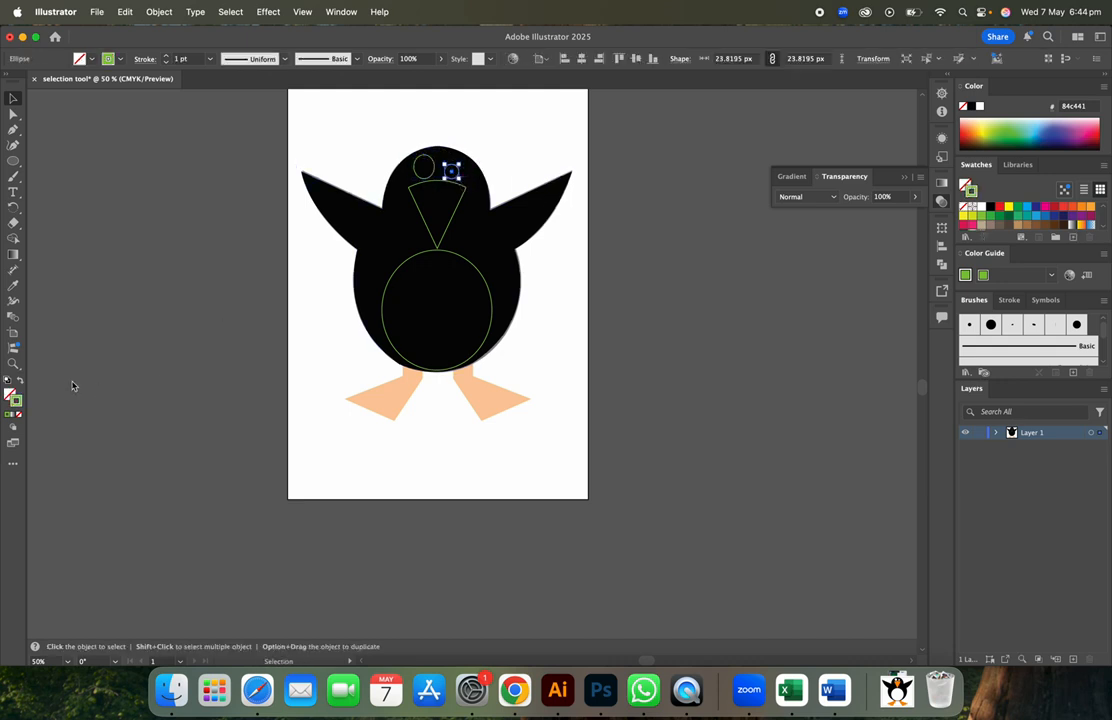
- Swap the right eye circle's fill and stroke so it becomes solid green 84c441
click(21, 382)
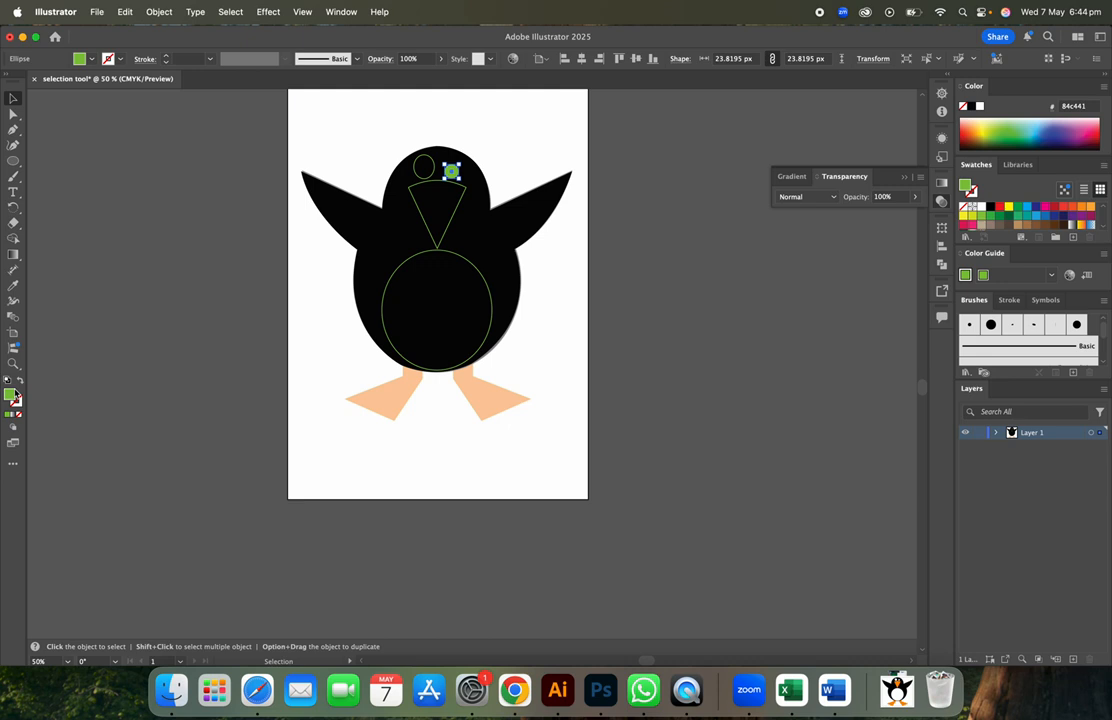
click(19, 288)
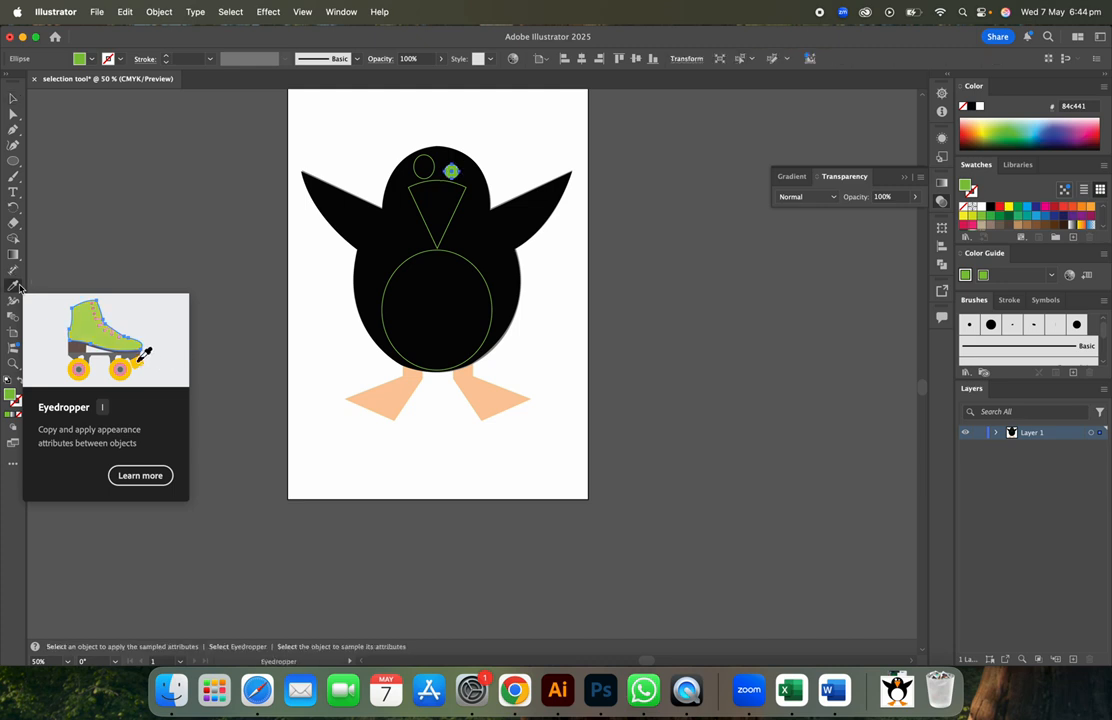
click(13, 98)
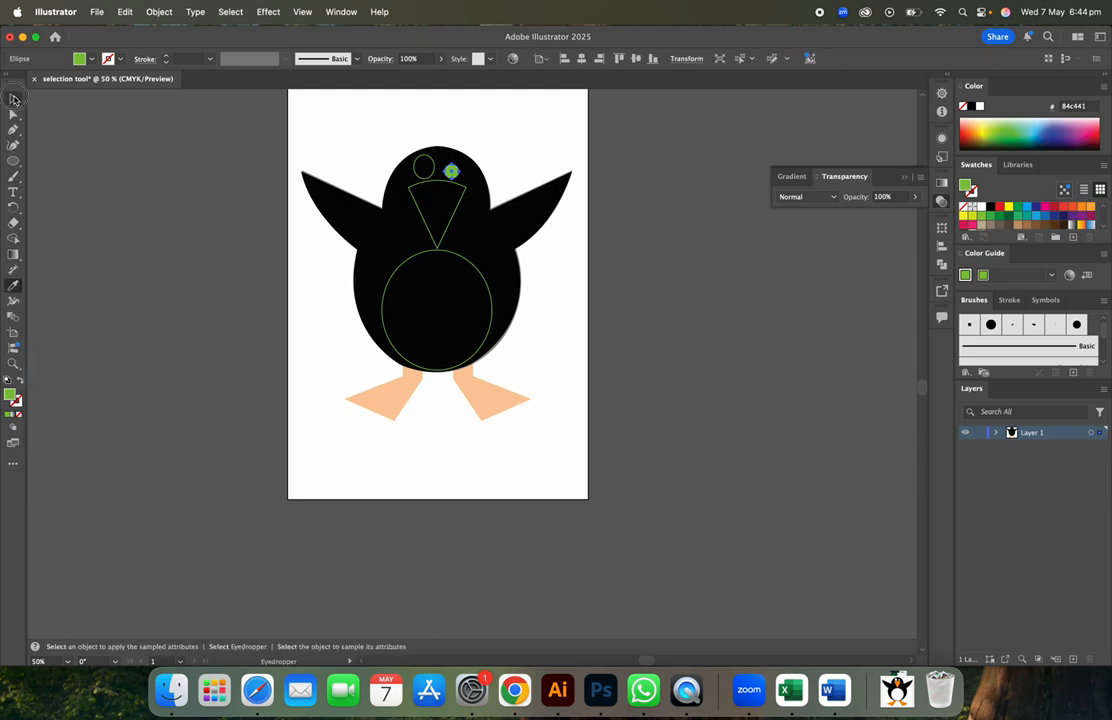
click(391, 423)
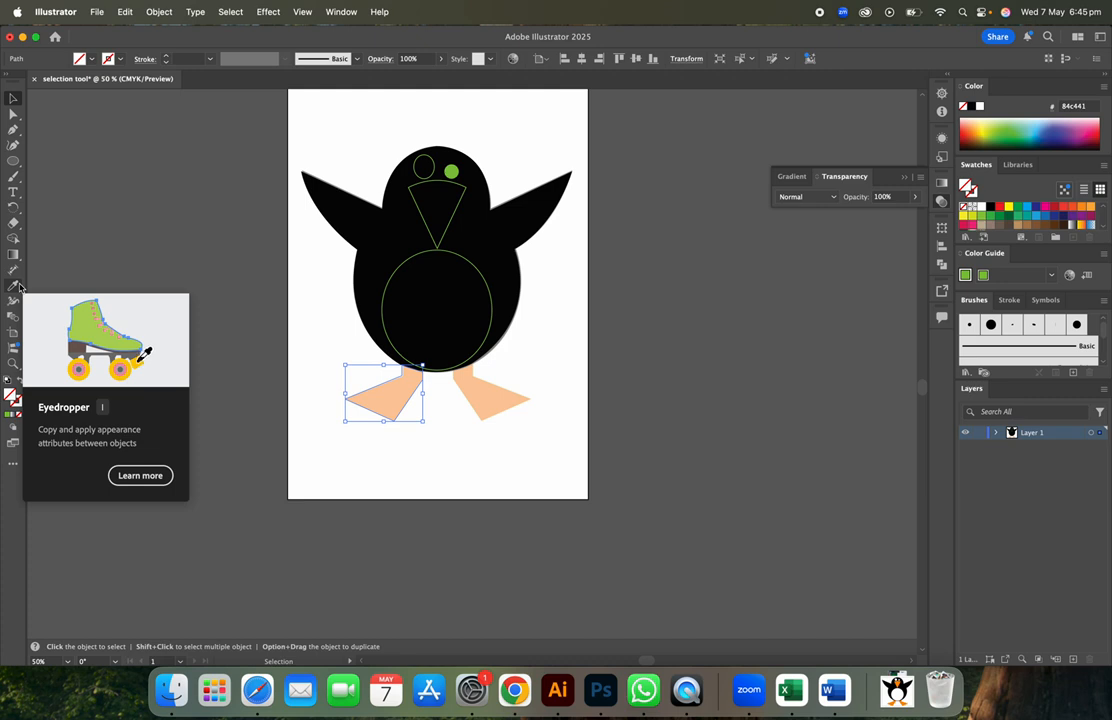
- Use the Eyedropper to give the right foot the same solid orange as the left foot
click(17, 285)
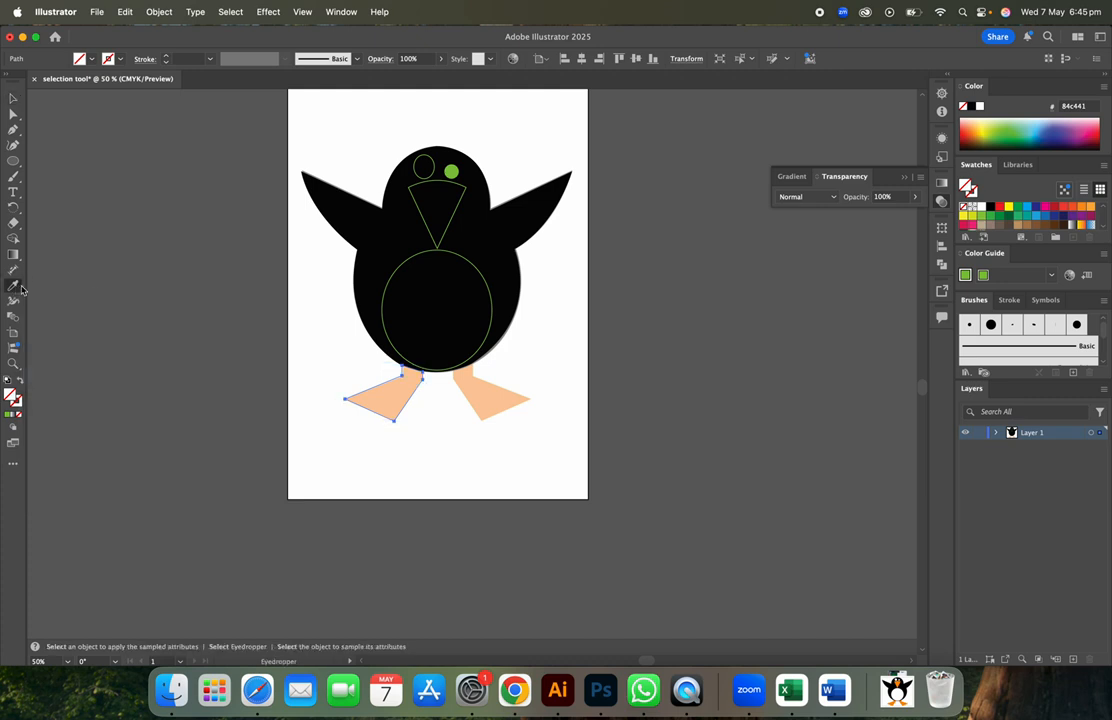
click(399, 392)
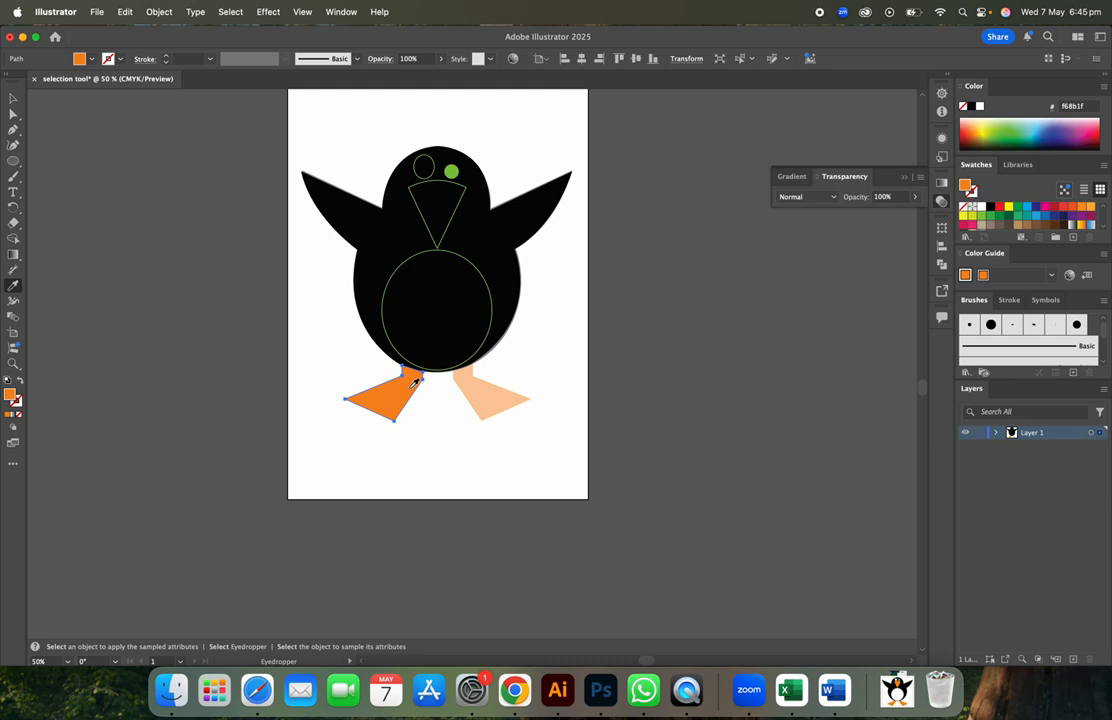
click(13, 97)
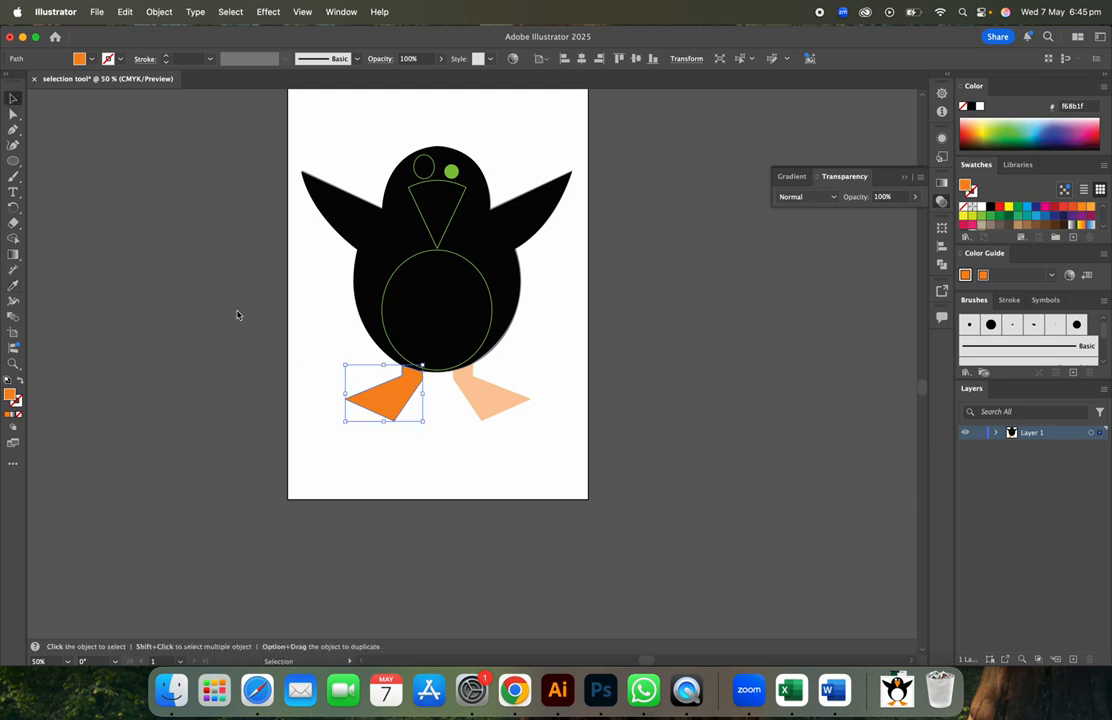
click(475, 411)
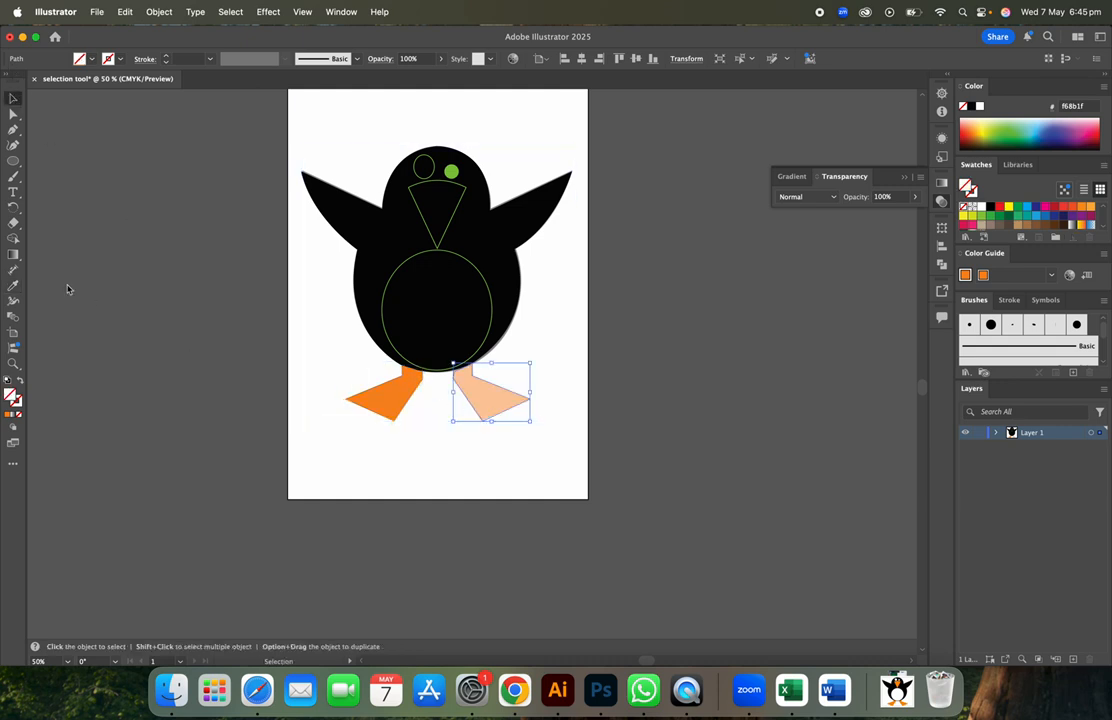
click(14, 287)
key(super)
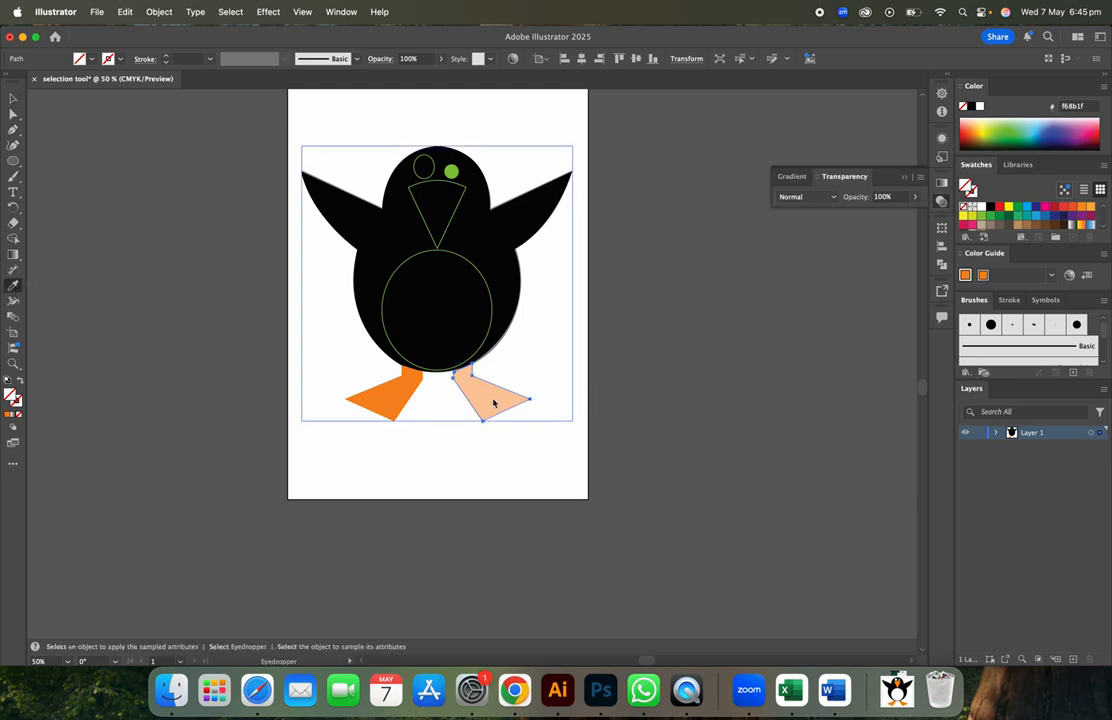
click(495, 400)
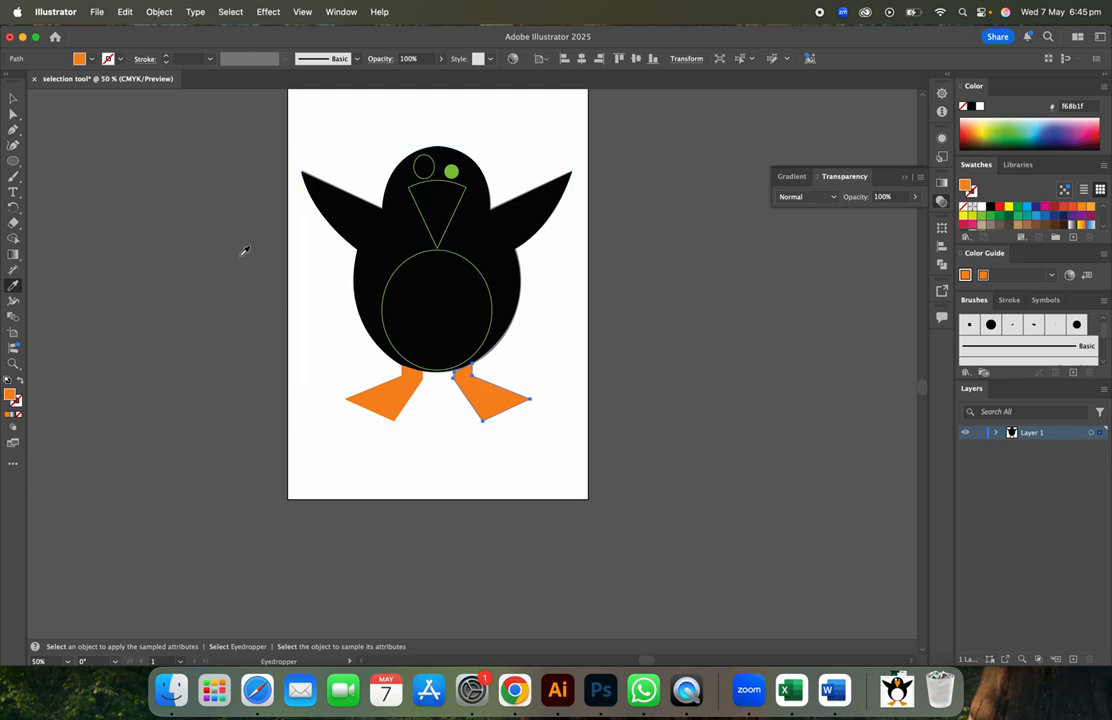
click(13, 98)
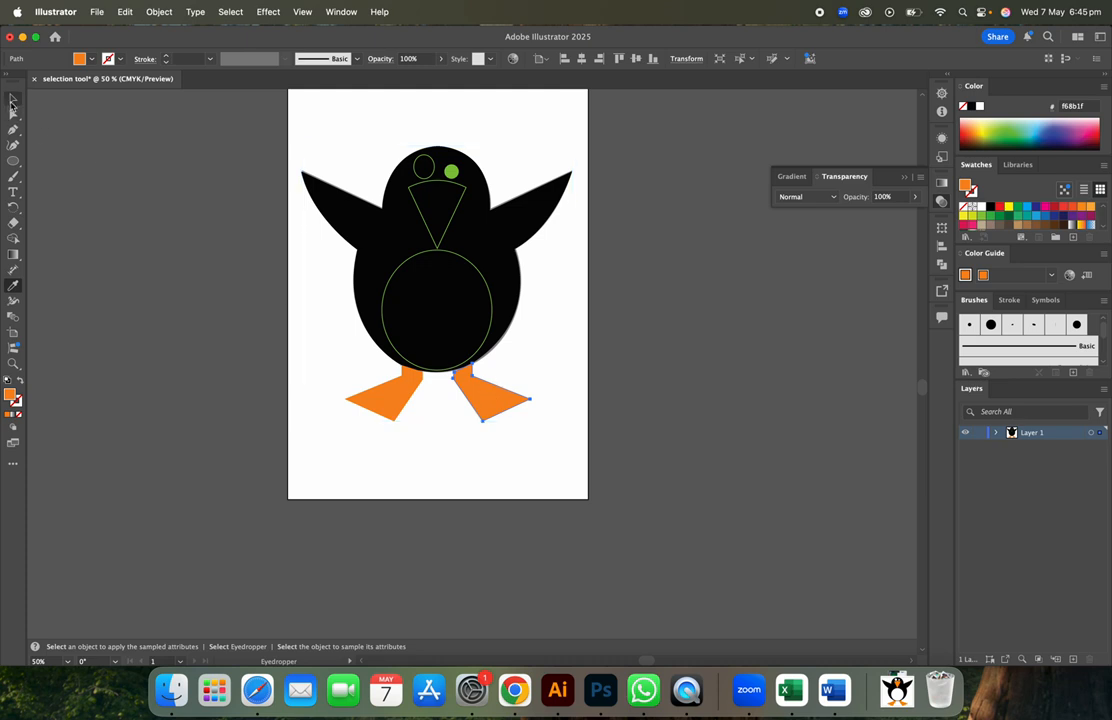
click(424, 167)
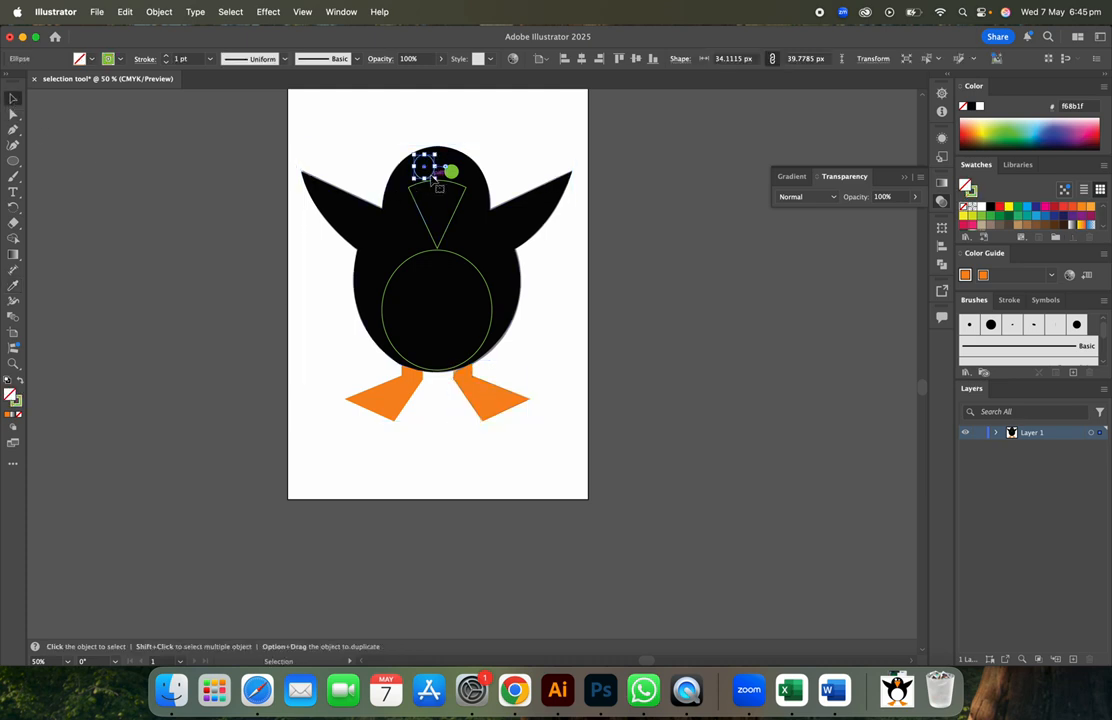
- Fill the larger and smaller eye circles with near-white
double_click(10, 396)
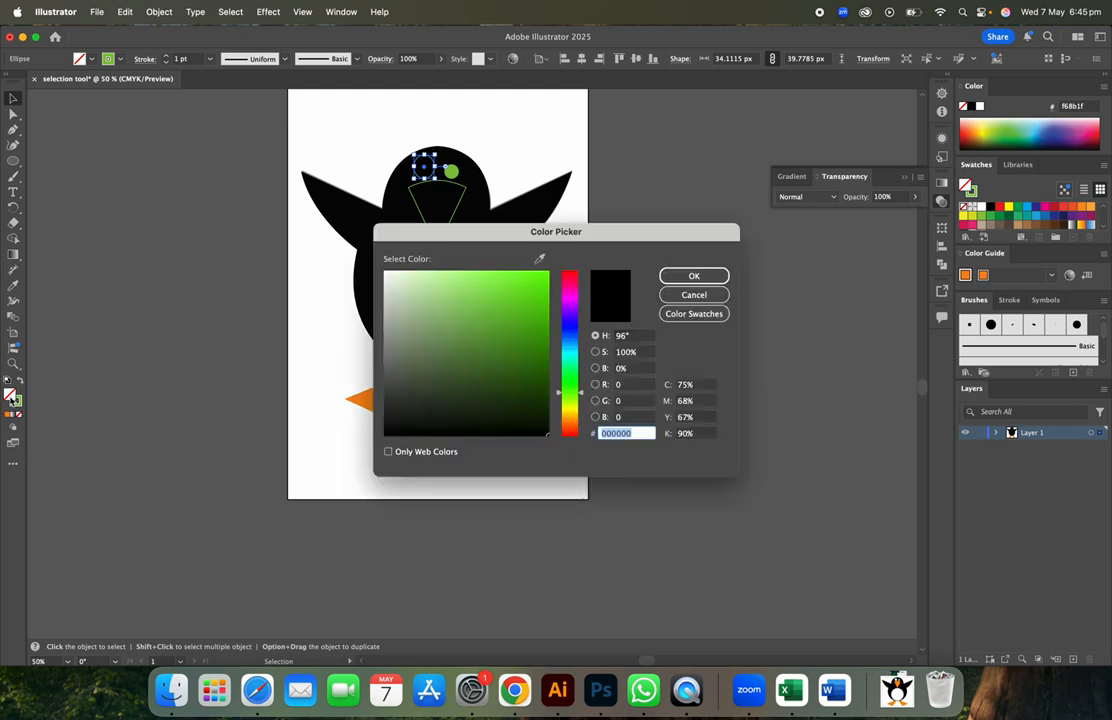
click(389, 276)
click(694, 276)
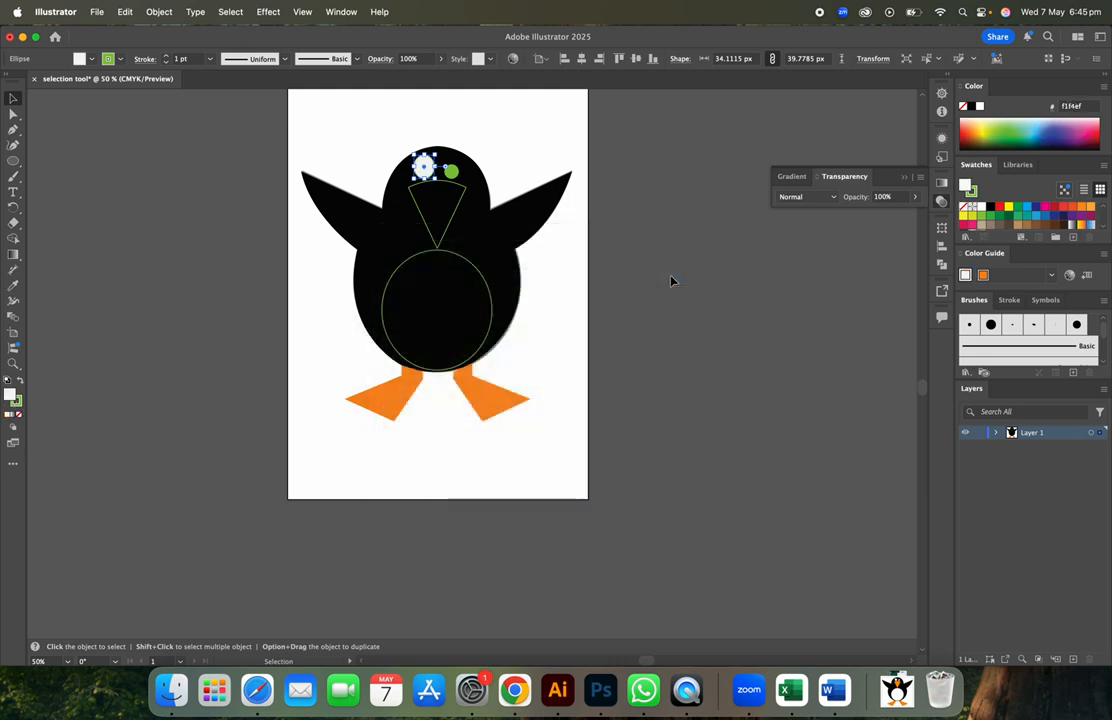
click(452, 172)
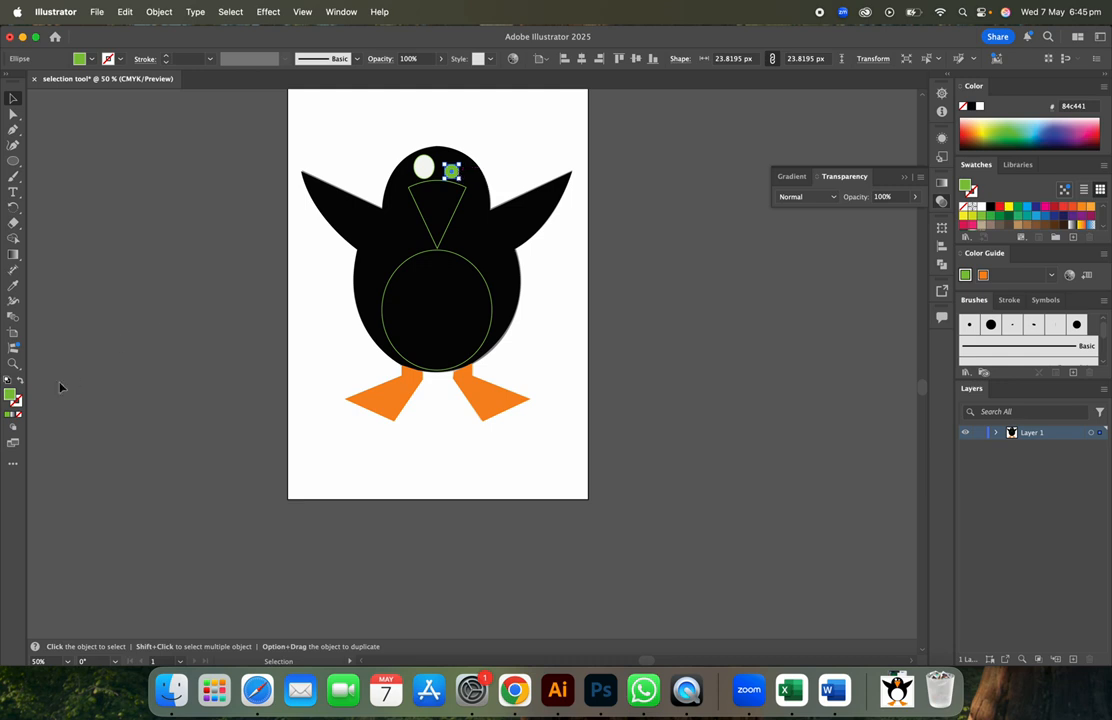
double_click(11, 398)
click(389, 277)
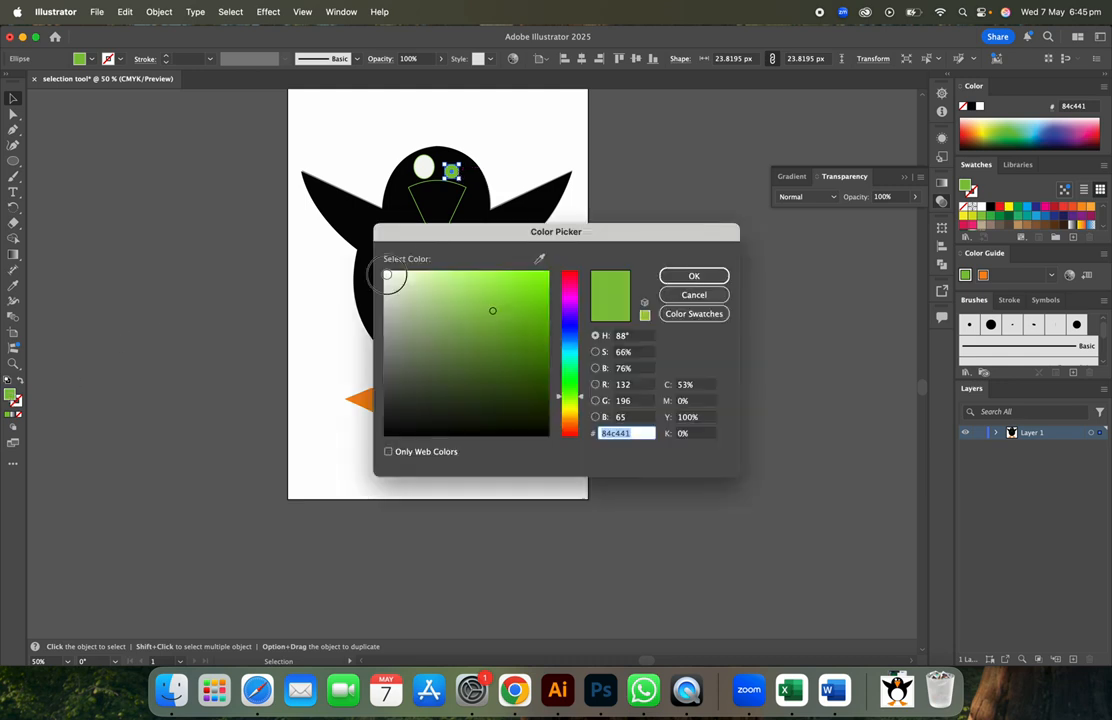
click(694, 276)
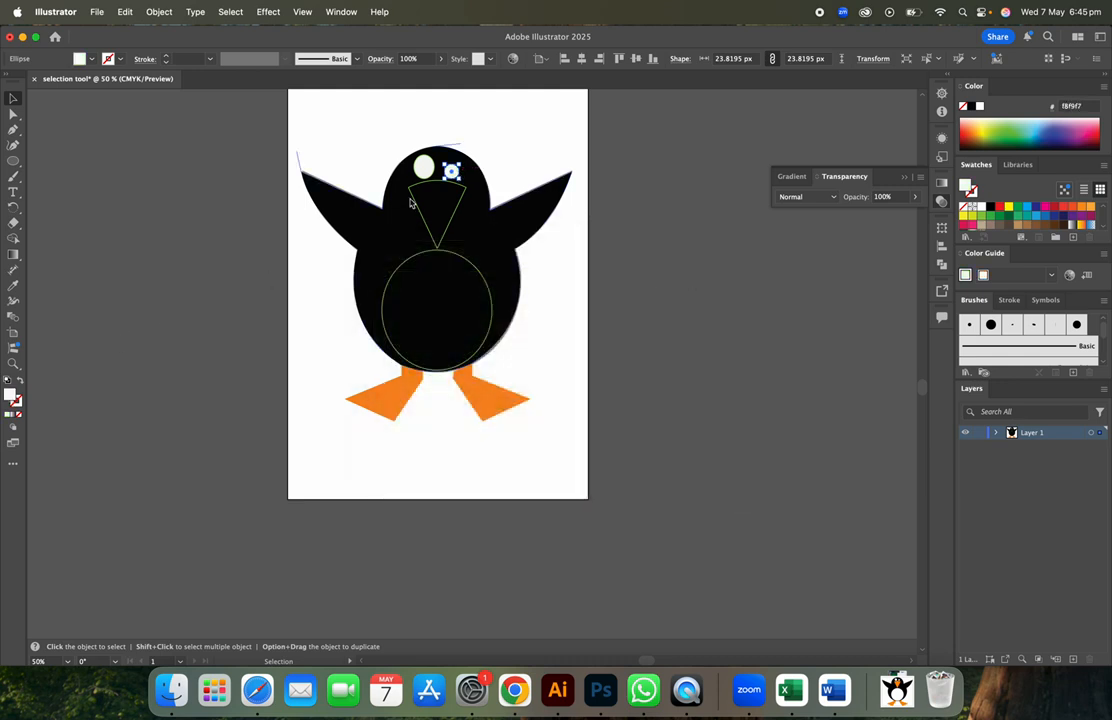
- Set the larger eye circle's stroke to None, removing its green outline
click(424, 166)
click(17, 409)
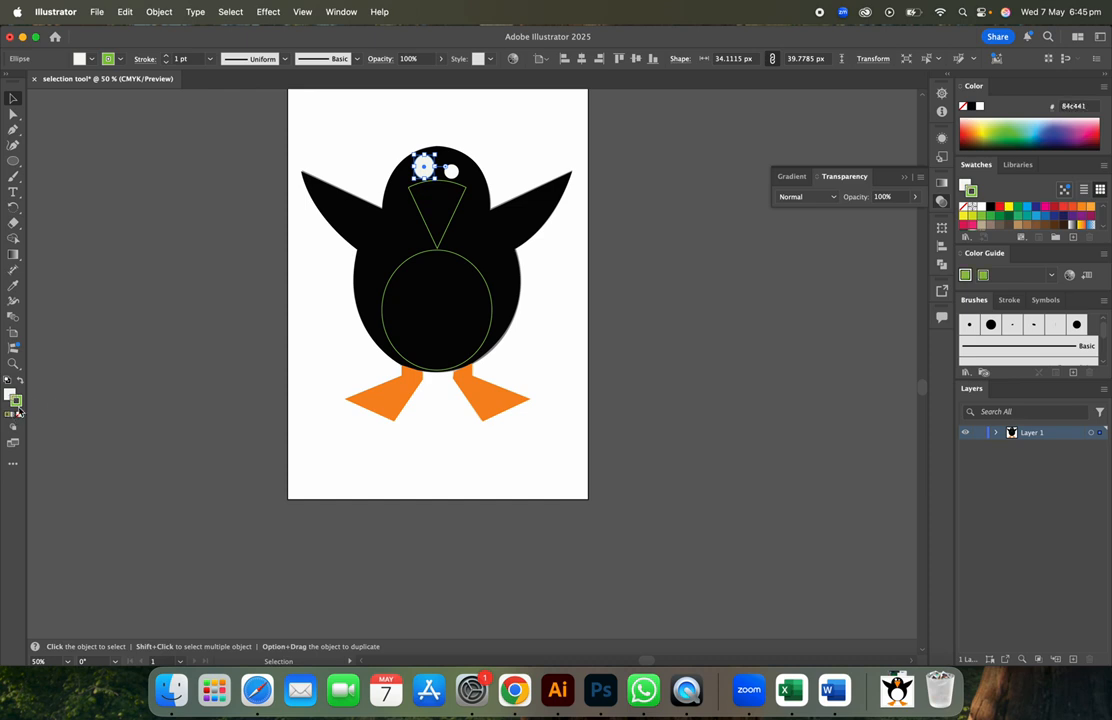
click(20, 414)
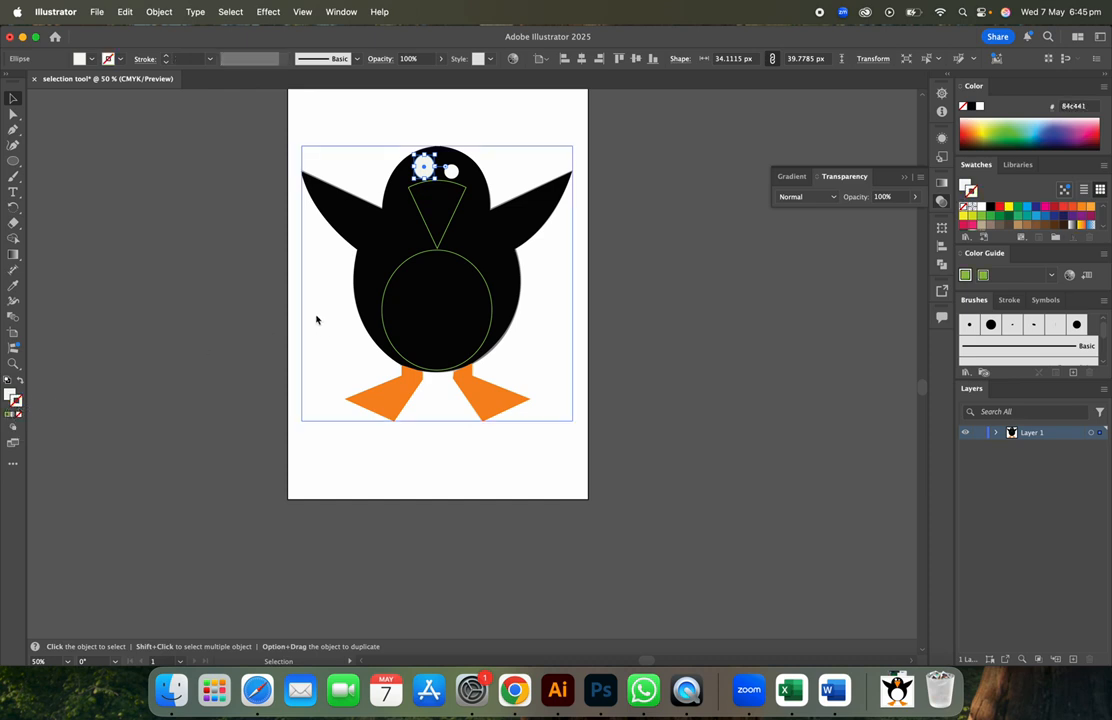
click(448, 234)
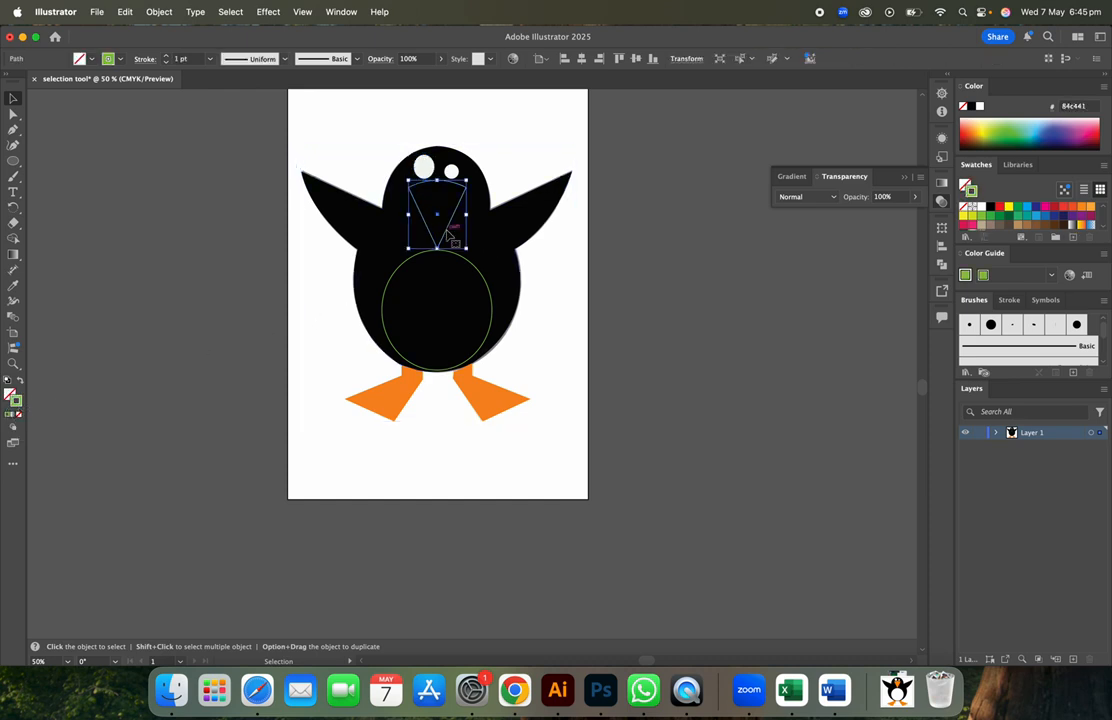
- Set the body and wings shape's fill to None
click(510, 216)
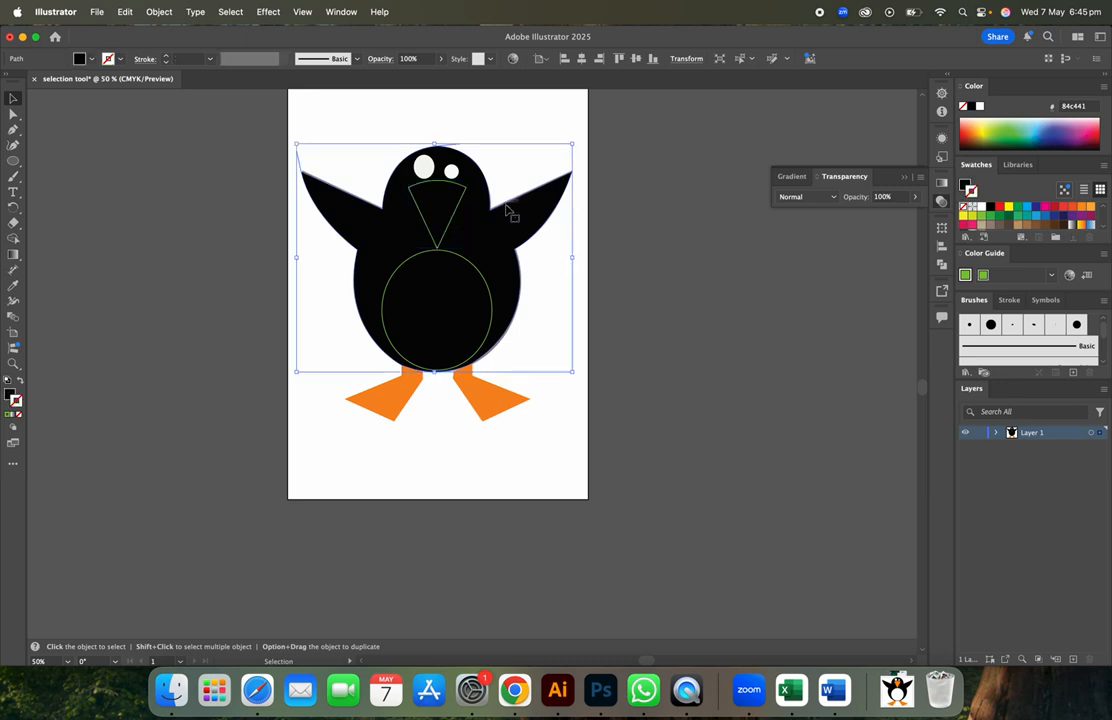
click(10, 394)
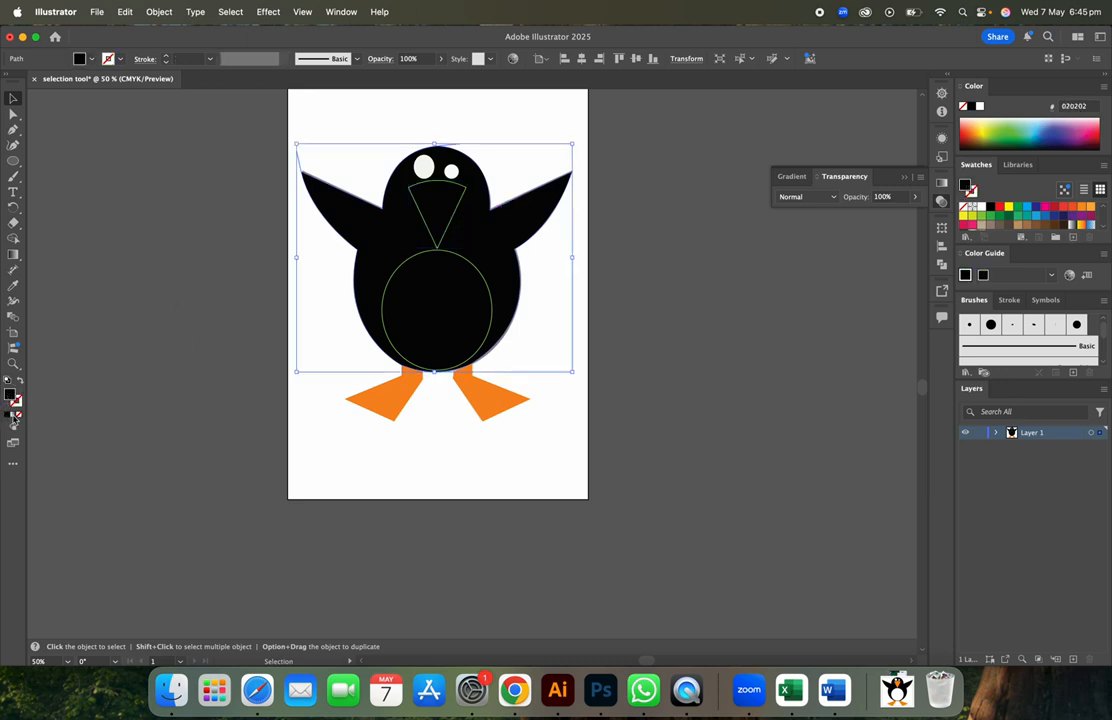
click(20, 418)
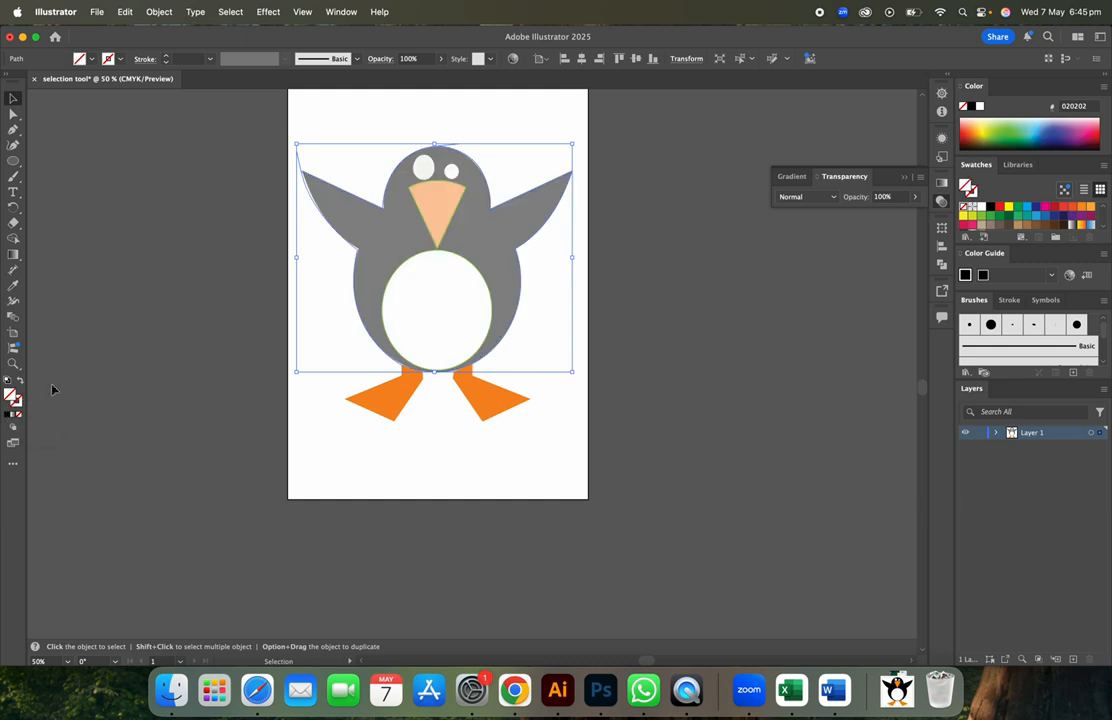
- Eyedrop the feet's orange onto the beak triangle
click(463, 193)
click(13, 285)
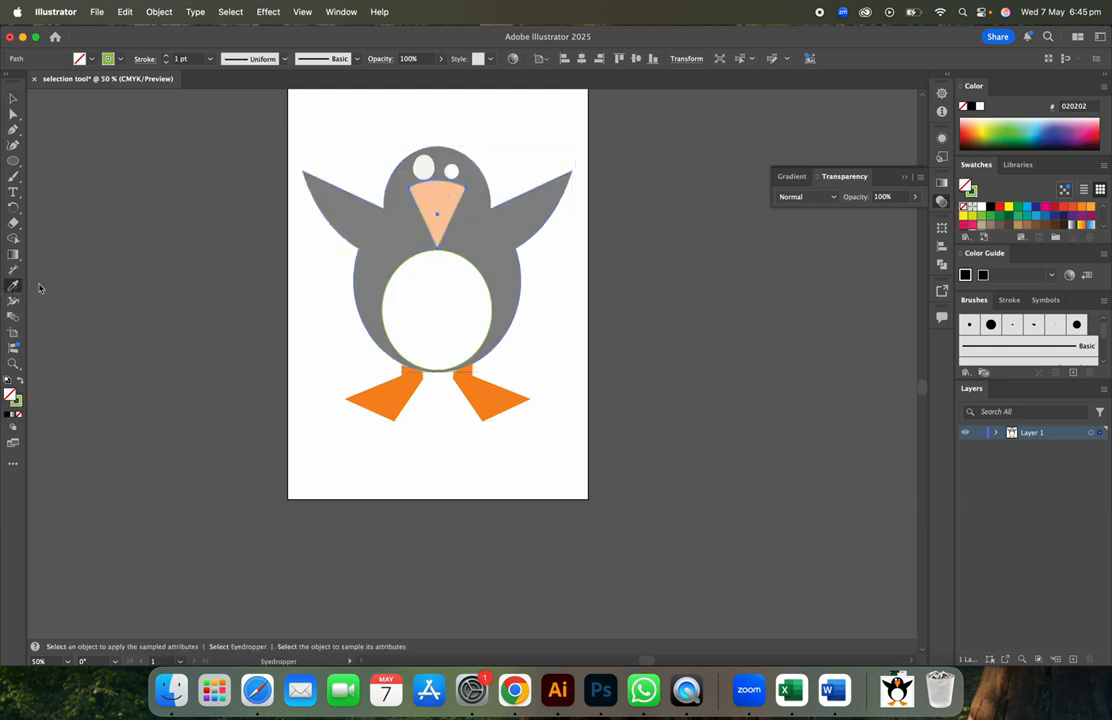
key(super)
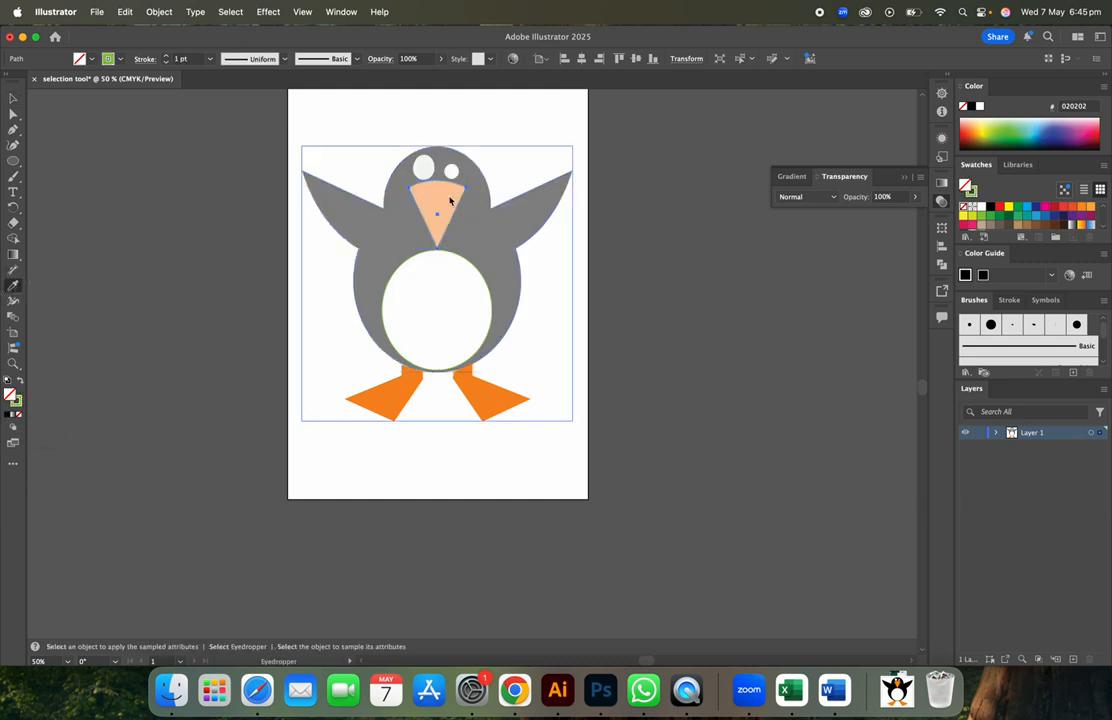
click(452, 195)
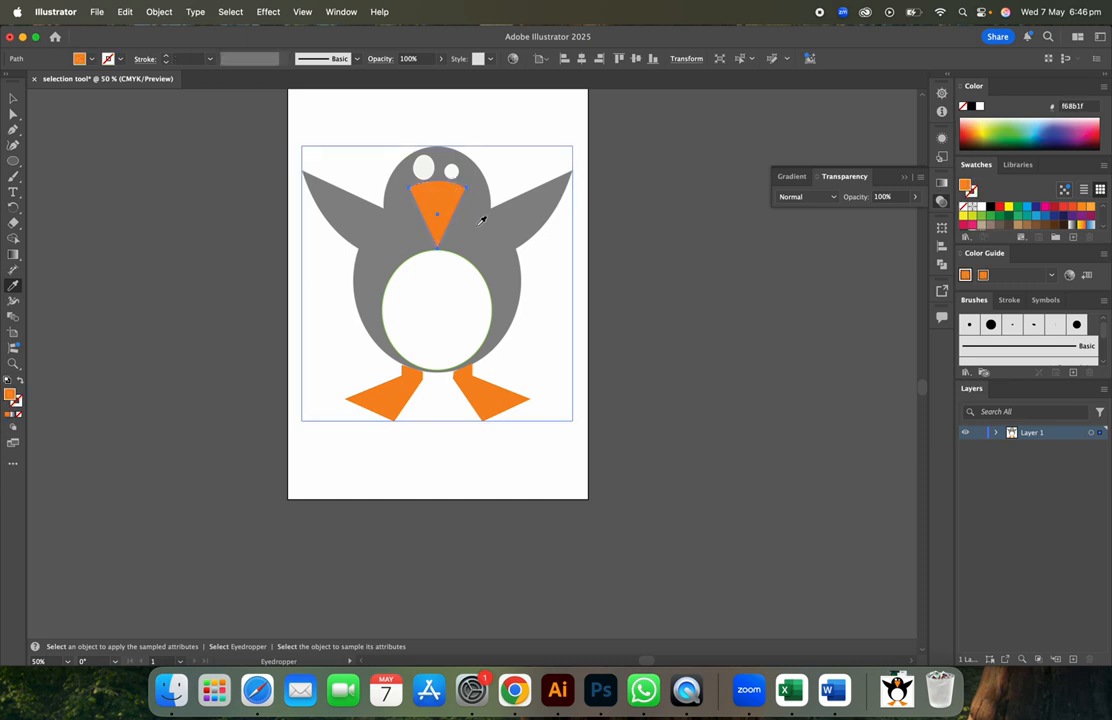
click(13, 98)
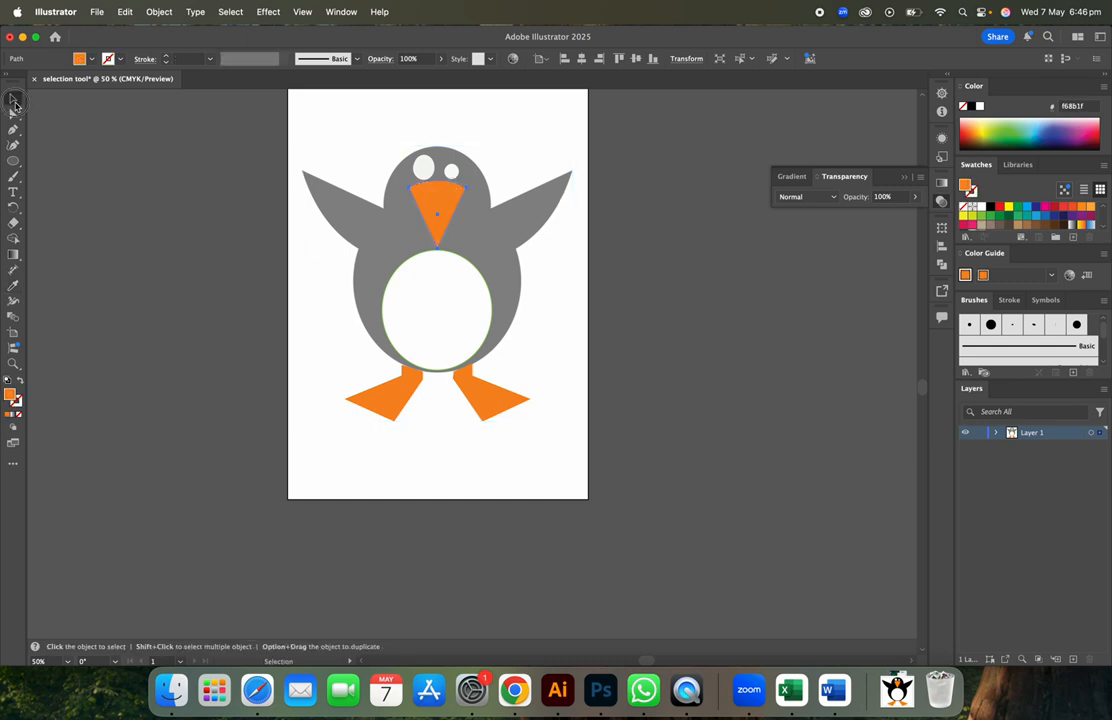
click(482, 304)
- Swap the belly's stroke into its fill and set the fill to f9f9f9
click(478, 275)
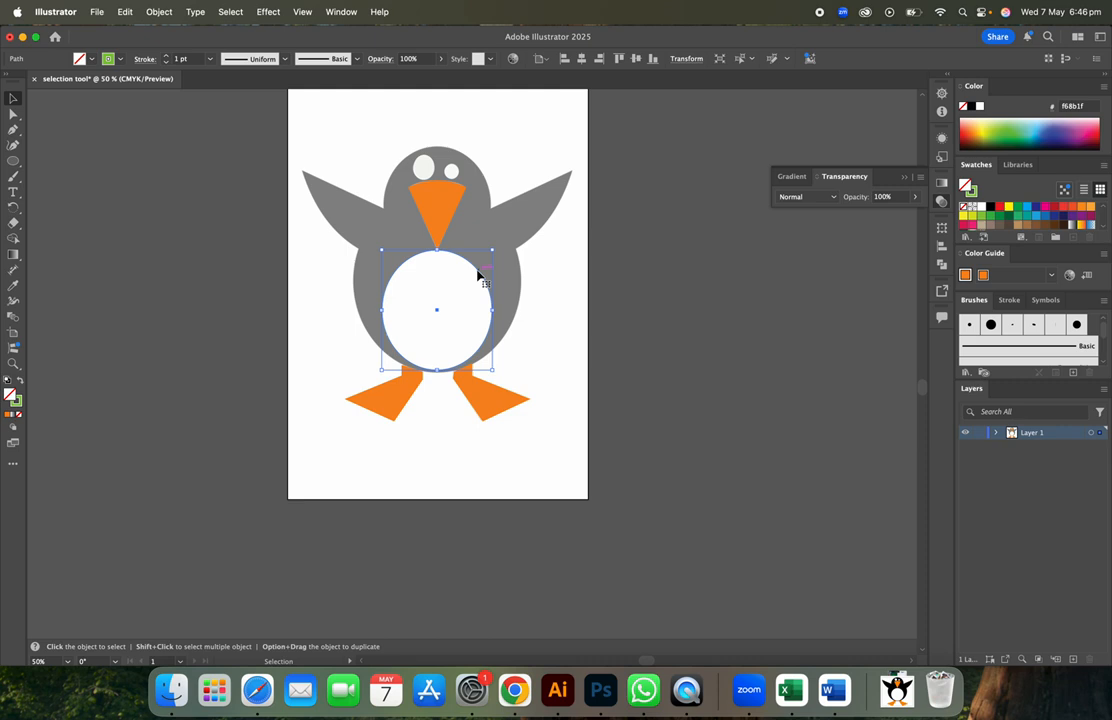
click(20, 381)
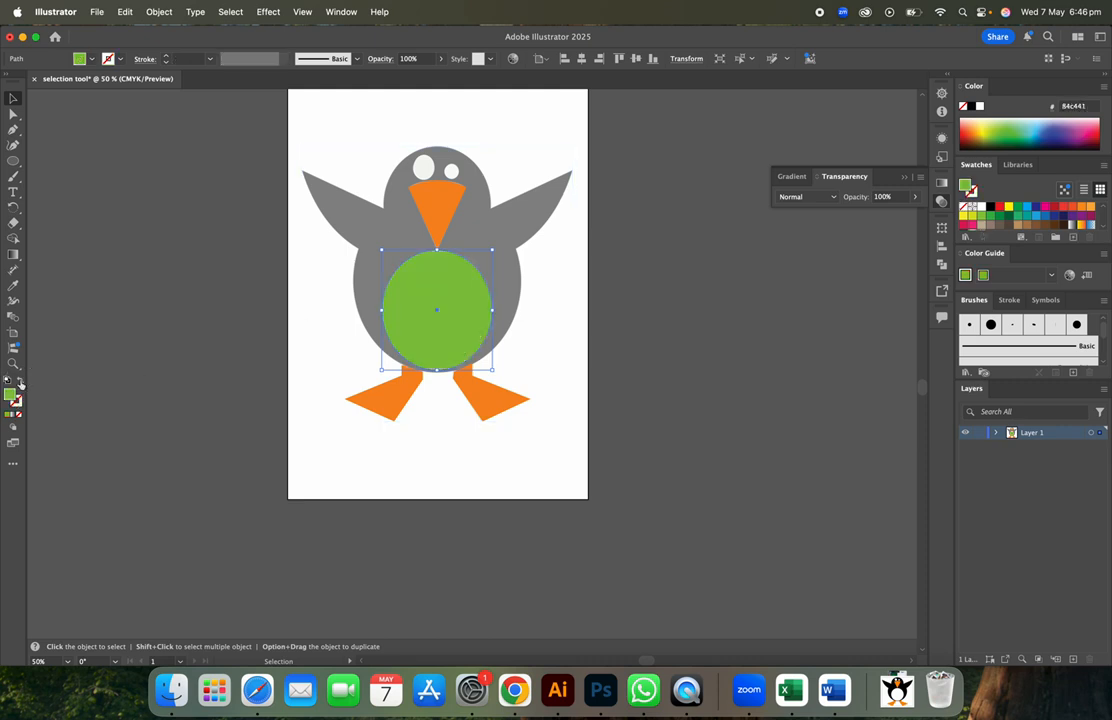
double_click(12, 396)
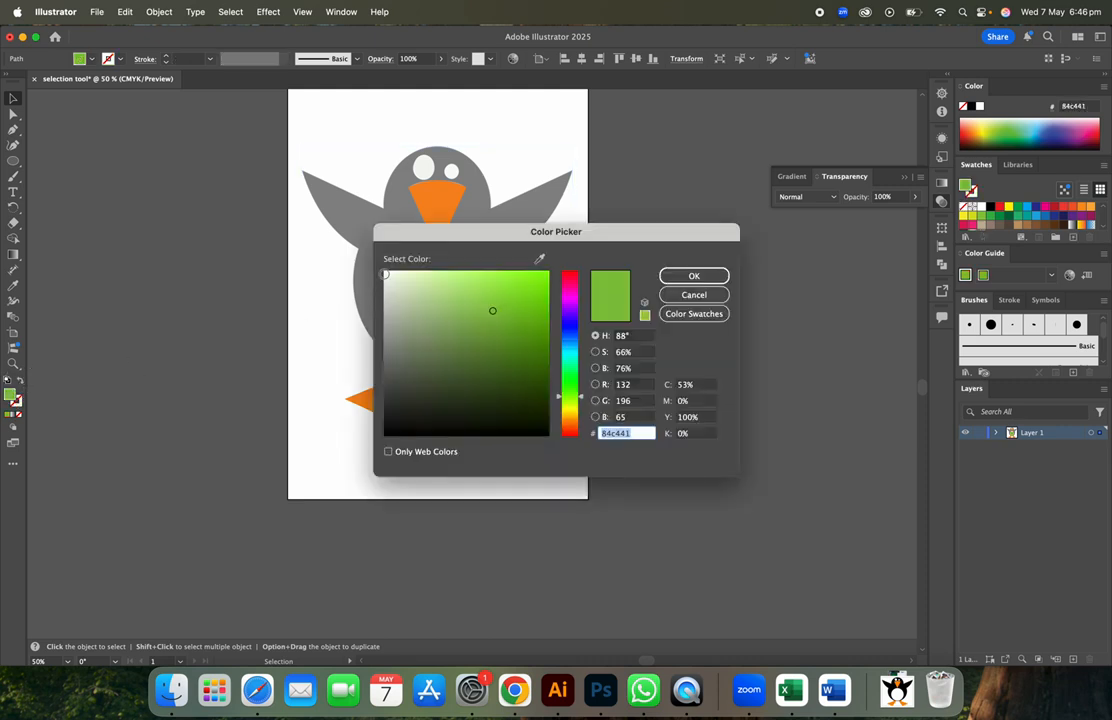
text(f9f9f9)
click(671, 279)
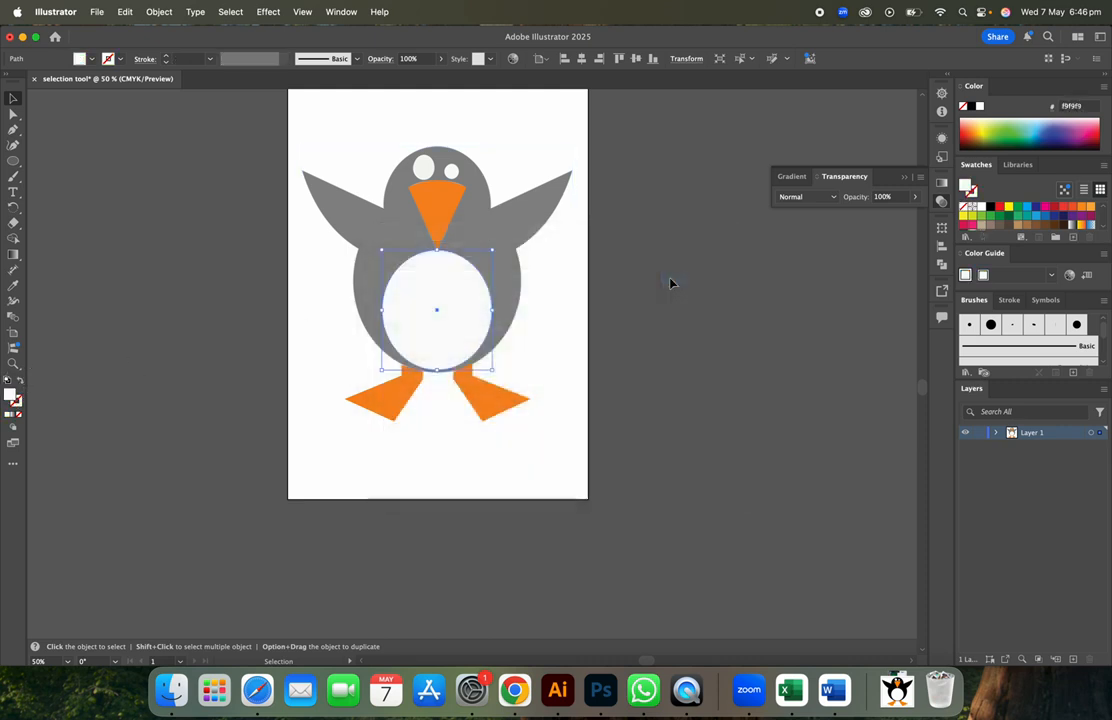
- Fill the body and wings with near-black 020202 and deselect everything
click(541, 196)
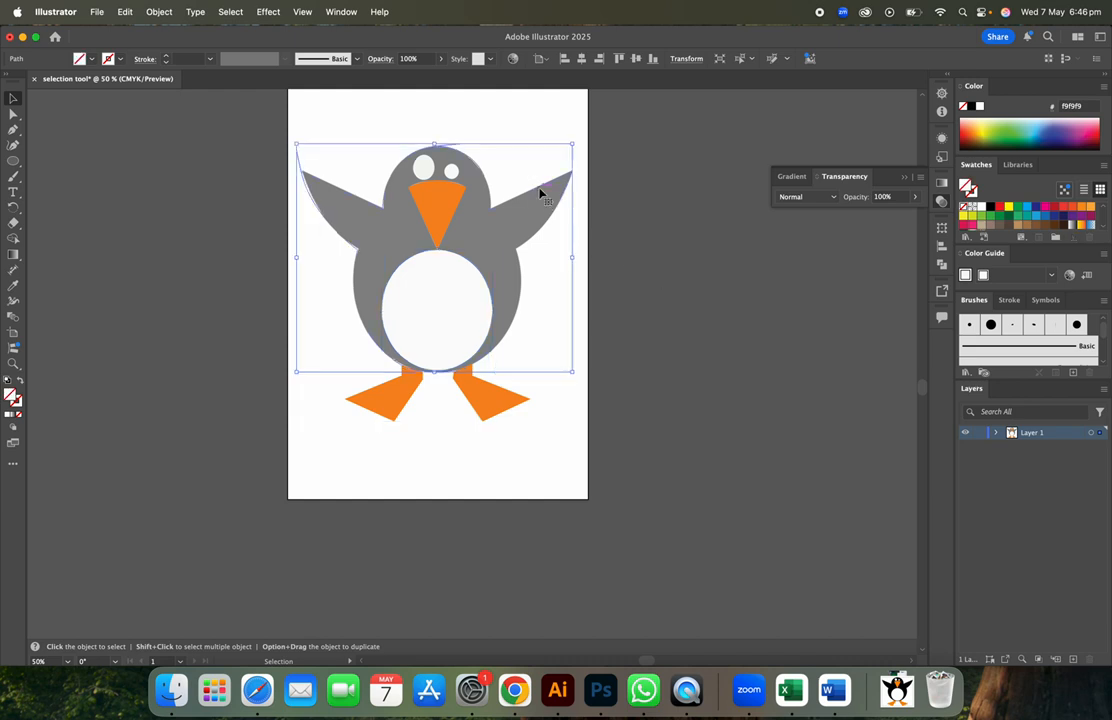
double_click(12, 397)
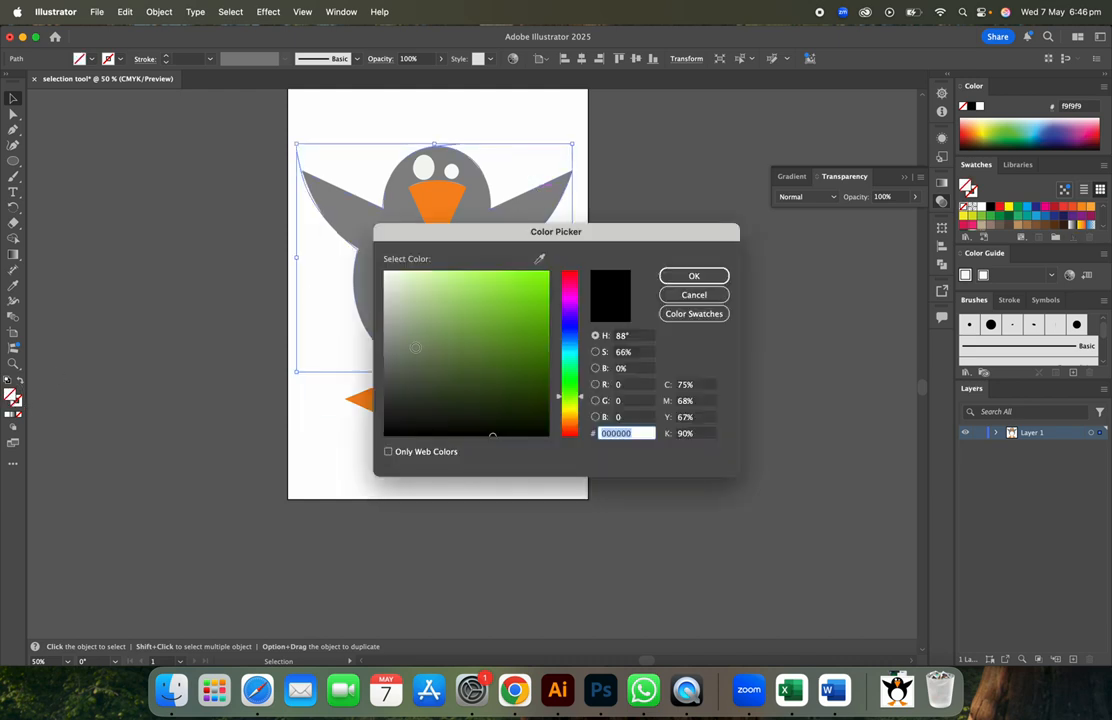
click(386, 434)
click(679, 281)
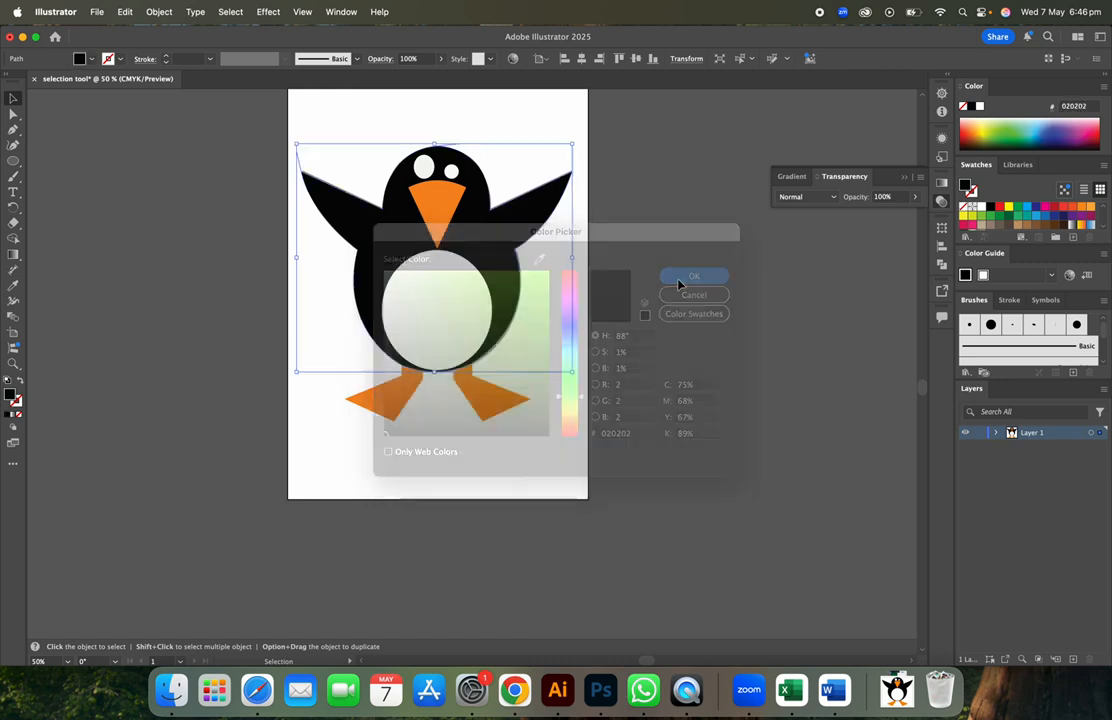
click(679, 285)
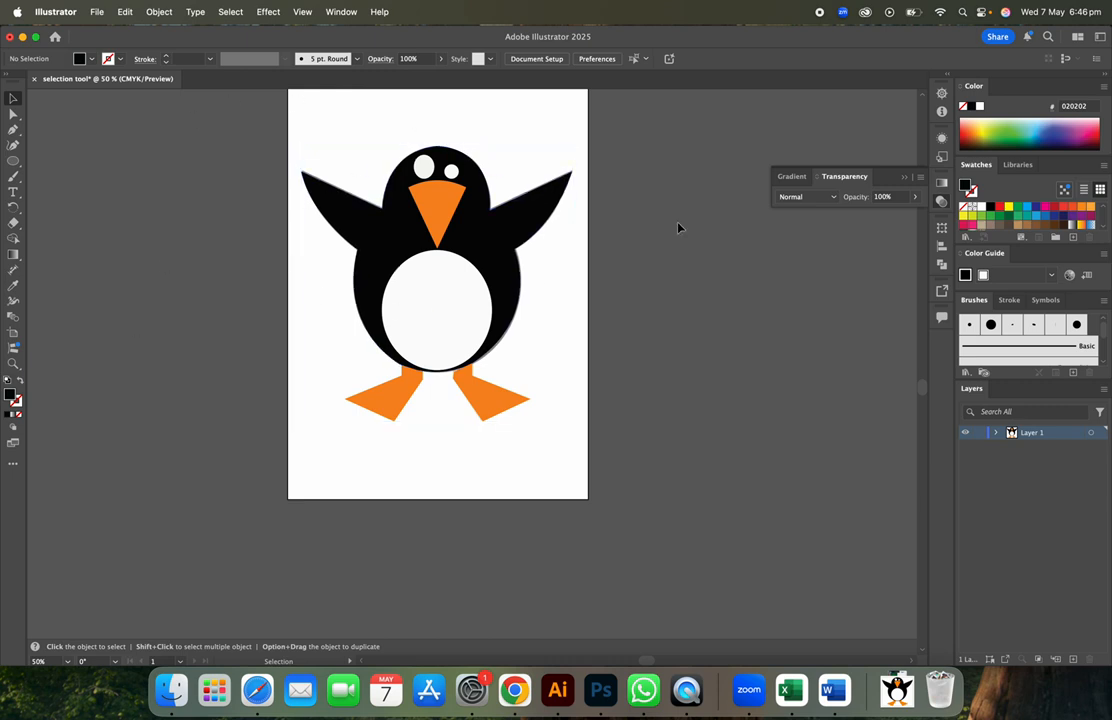
scroll(677, 228, left, 3)
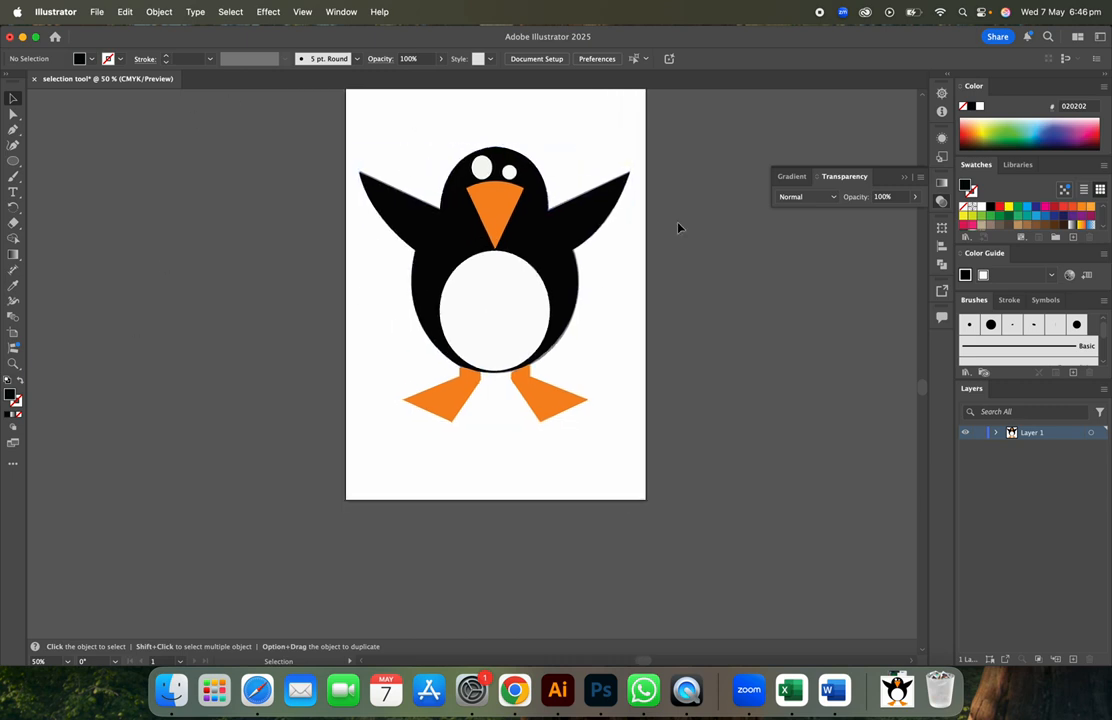
scroll(677, 228, up, 4)
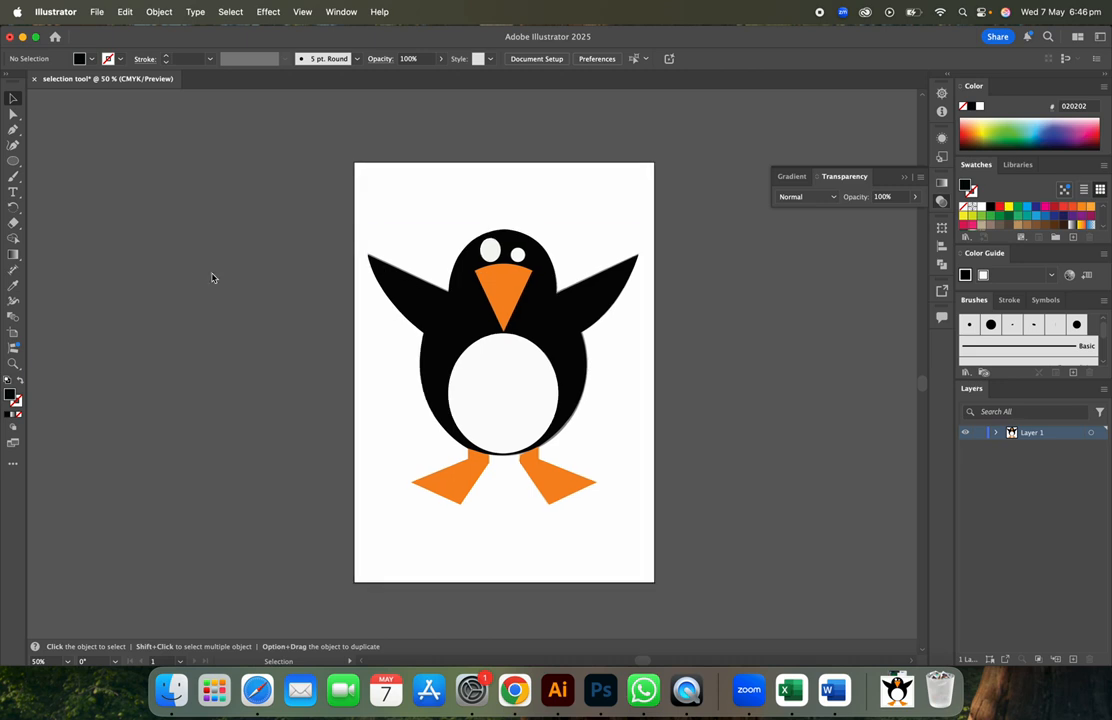